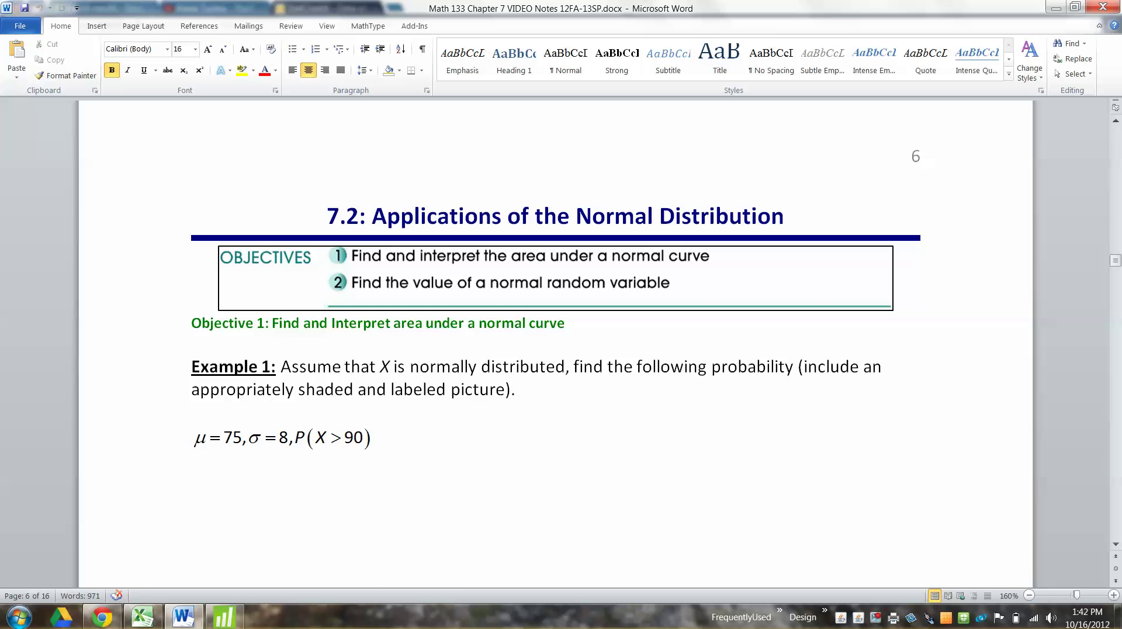
Step: Review the giraffe example's shaded normal curve and interpretations, along with Example 1 in section 7.2
scroll(555, 344, "down", 1)
scroll(555, 344, "down", 1)
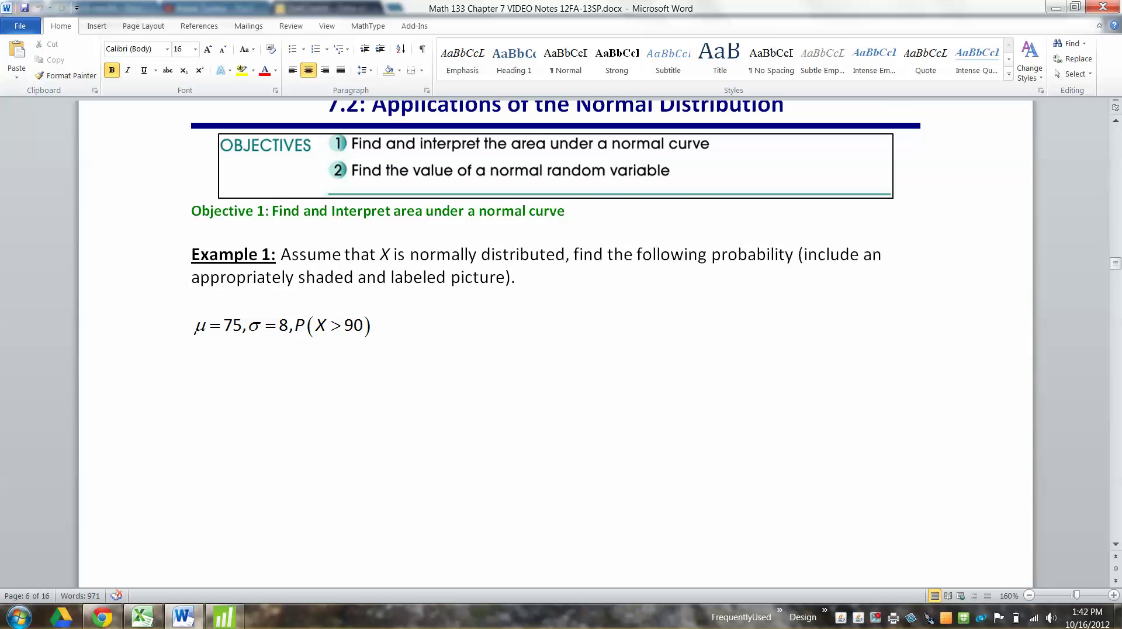
scroll(556, 344, "up", 2)
scroll(556, 345, "up", 13)
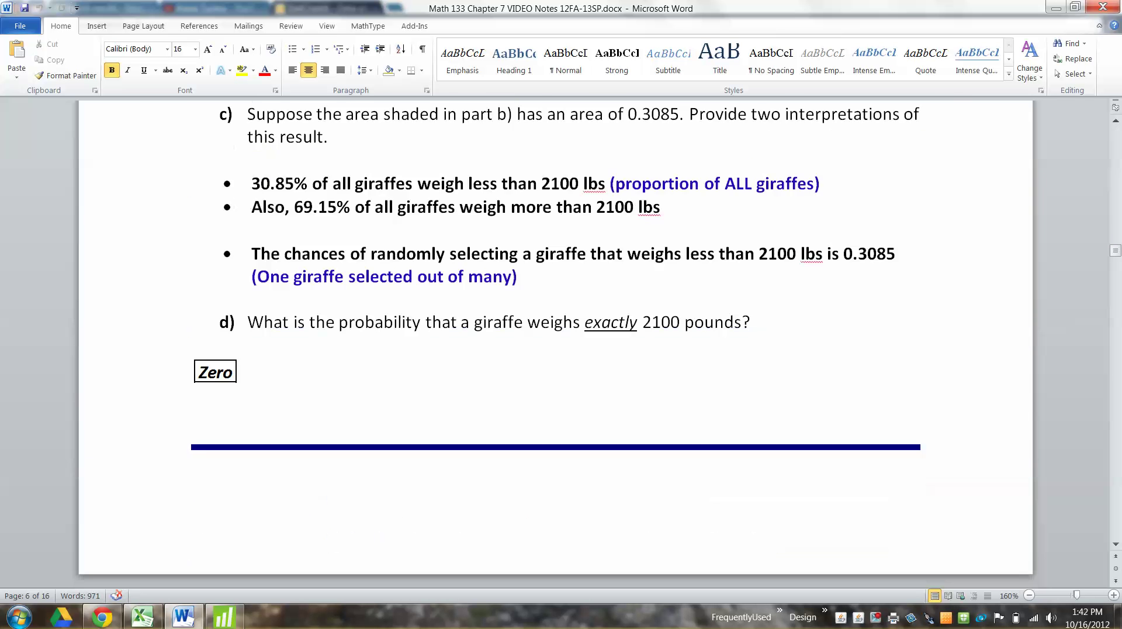
scroll(555, 345, "up", 1)
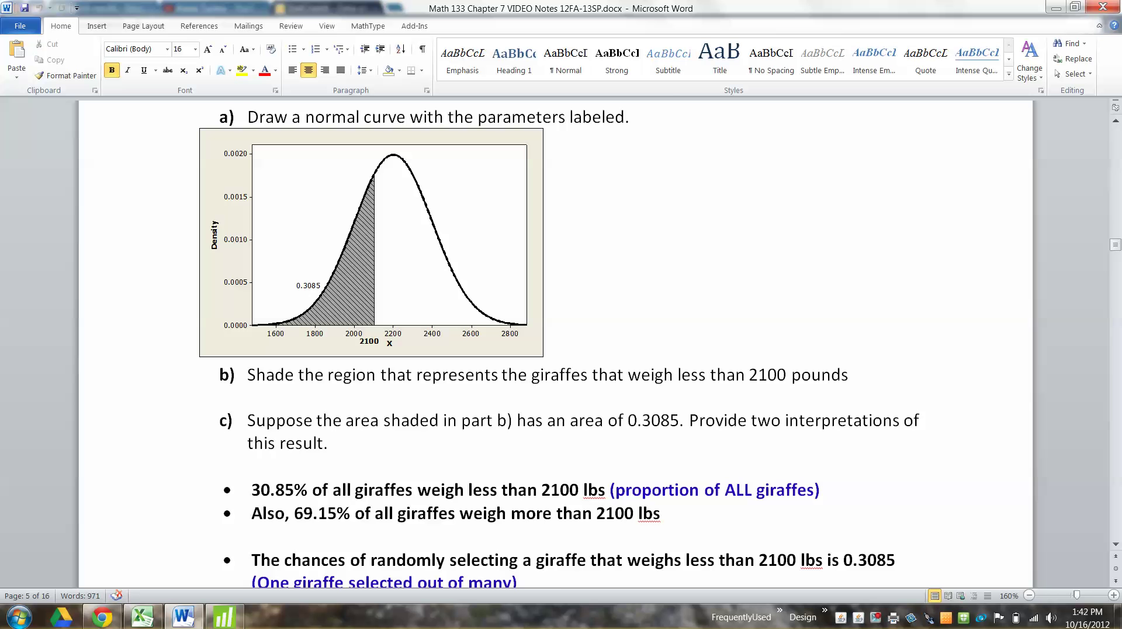
scroll(555, 345, "down", 12)
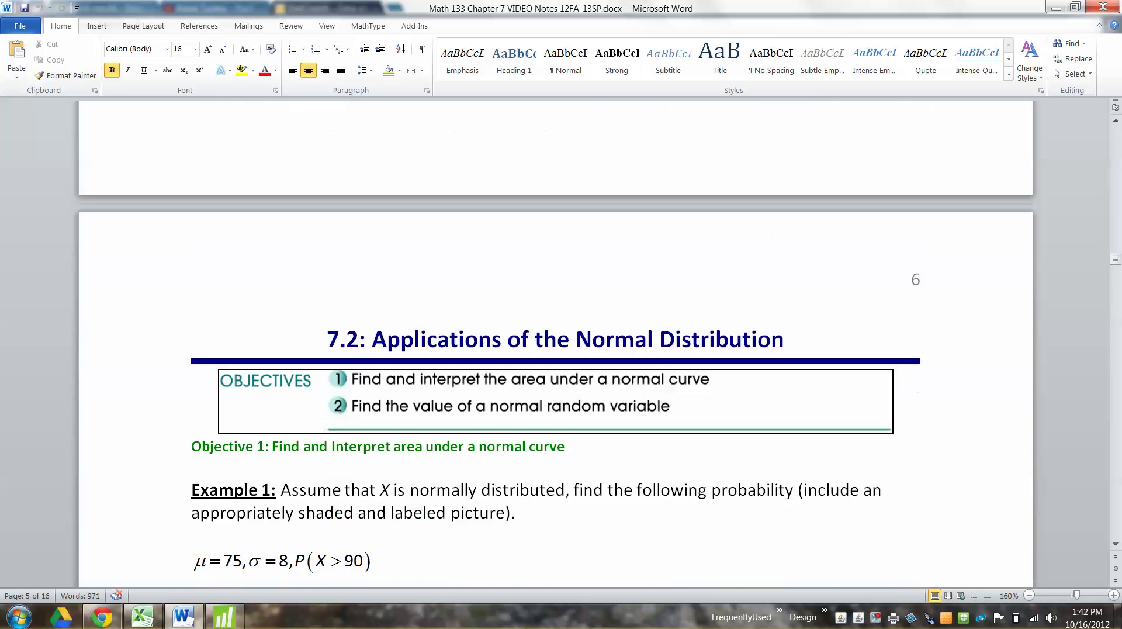
scroll(555, 345, "down", 2)
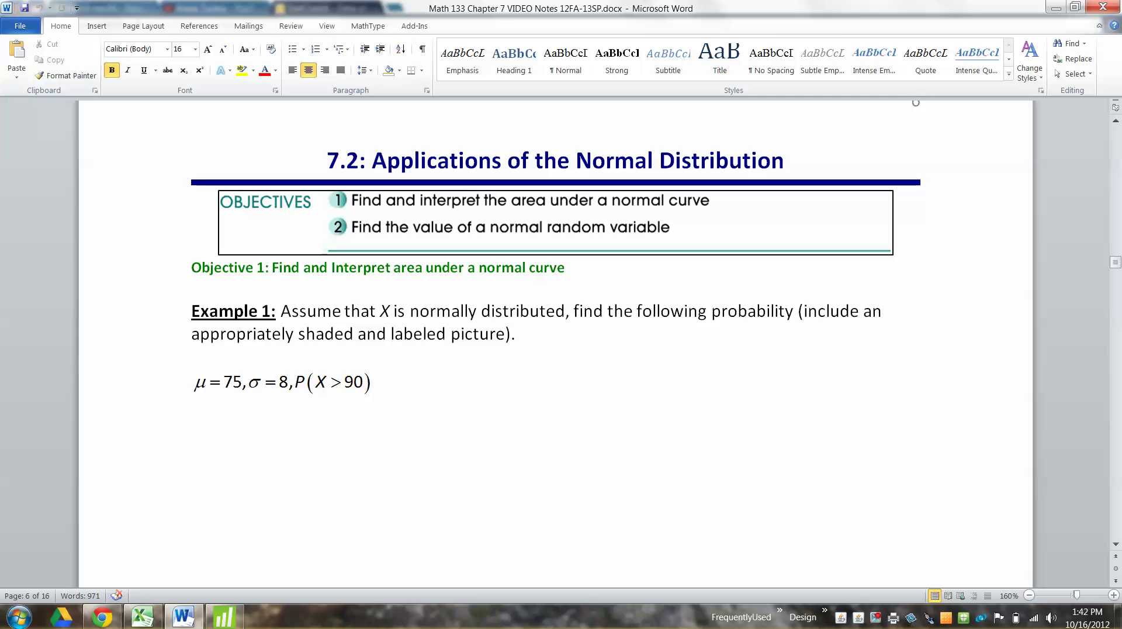
Step: Insert a blank line below the Example 1 expression for P(X > 90)
left_click(192, 411)
scroll(555, 345, "down", 2)
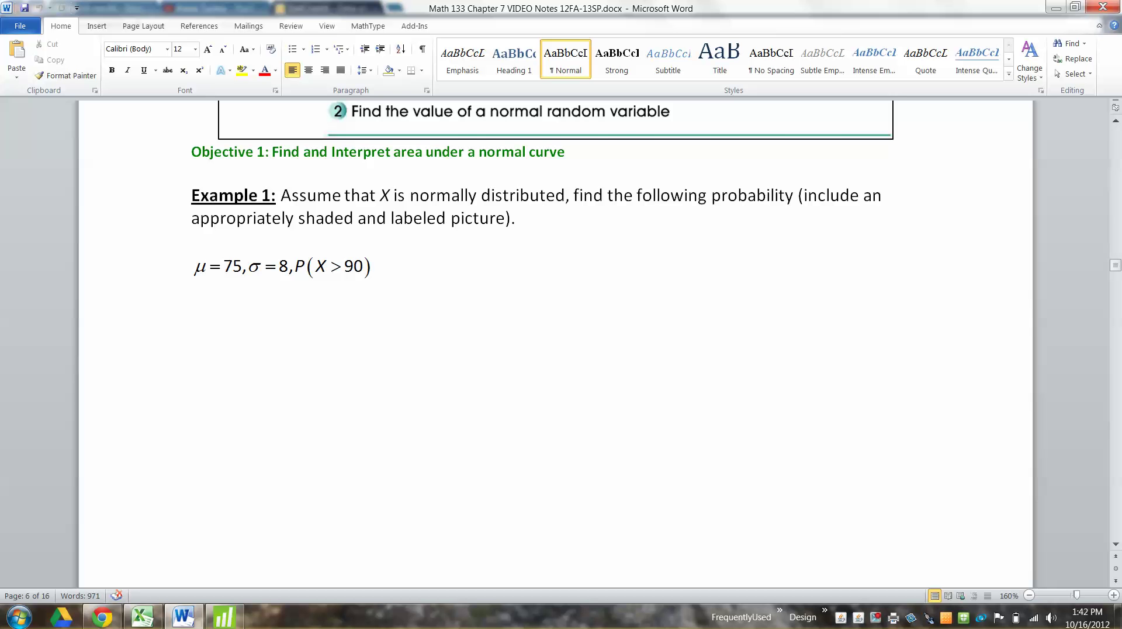
scroll(542, 190, "down", 1)
key("Return")
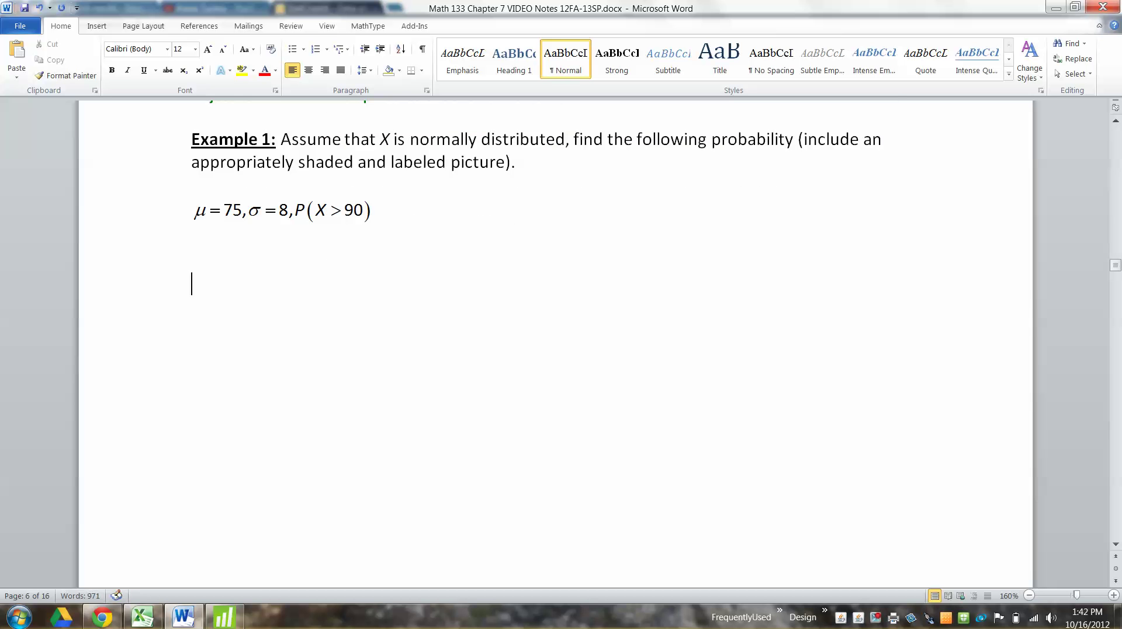
scroll(555, 345, "up", 1)
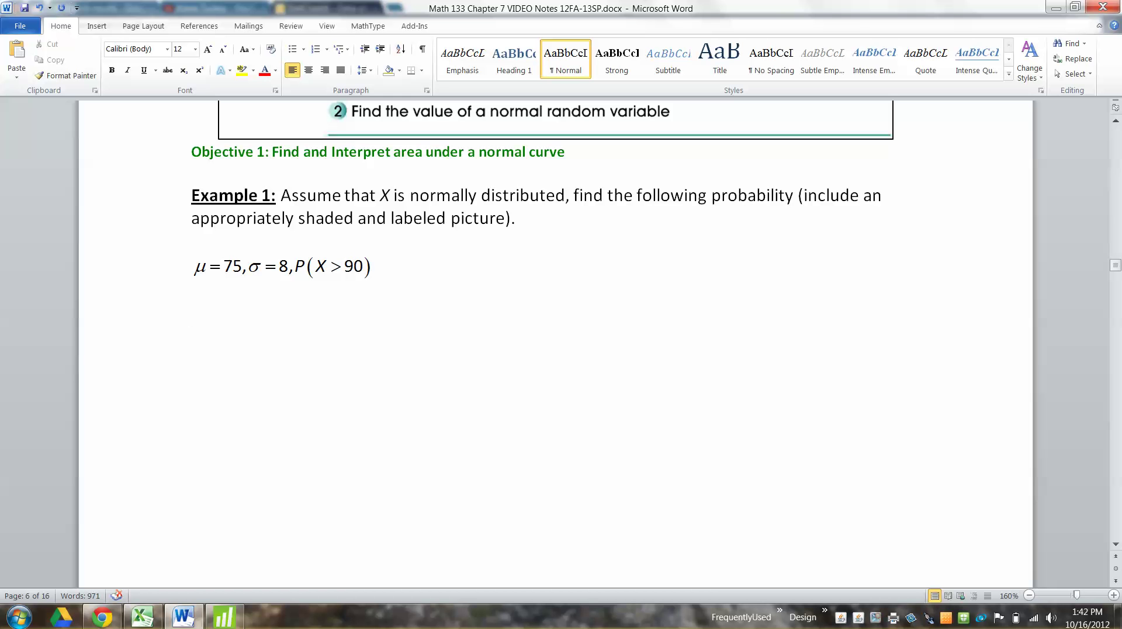
Step: Switch to StatCrunch in Chrome and arrange its window, slightly widened, so the Example 1 parameters in the Word document stay visible
mouse_move(102, 617)
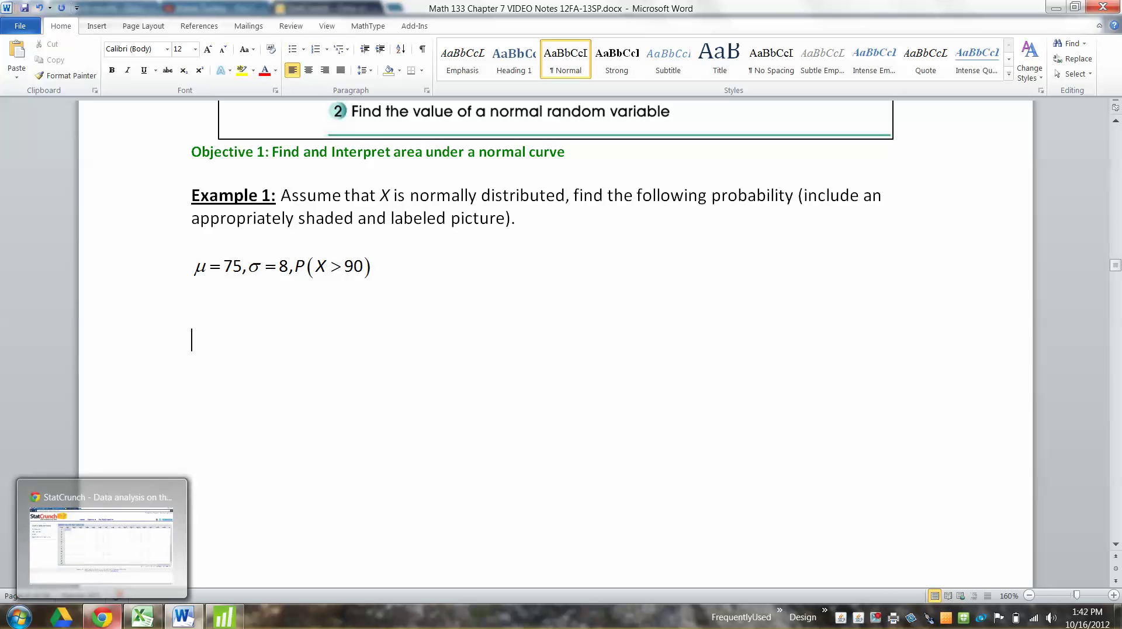
left_click(101, 543)
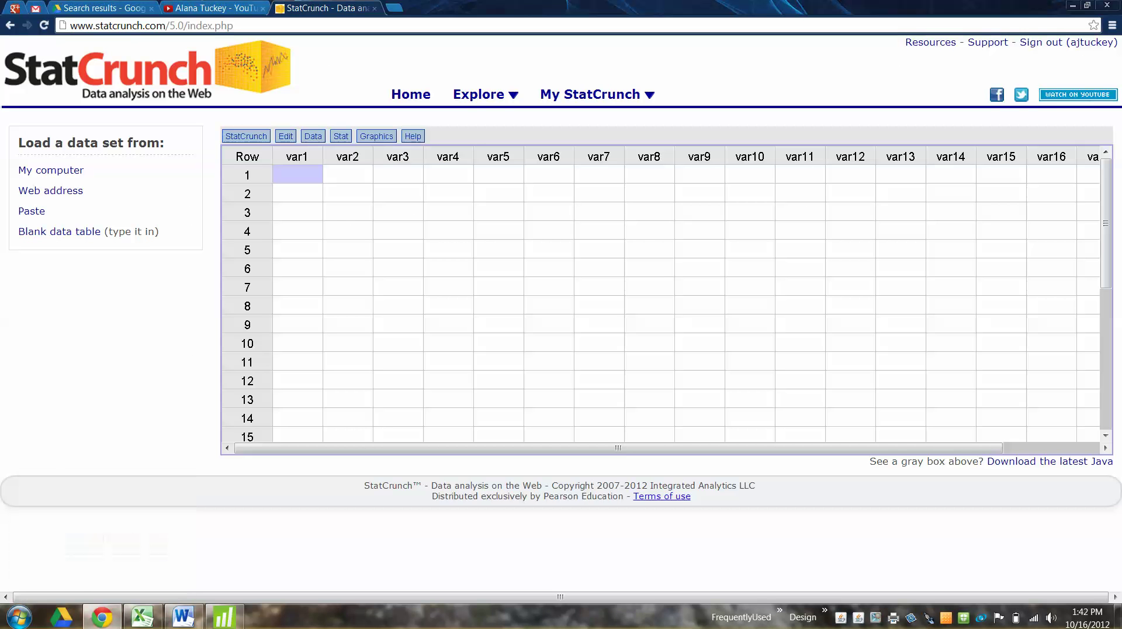
left_click(1086, 5)
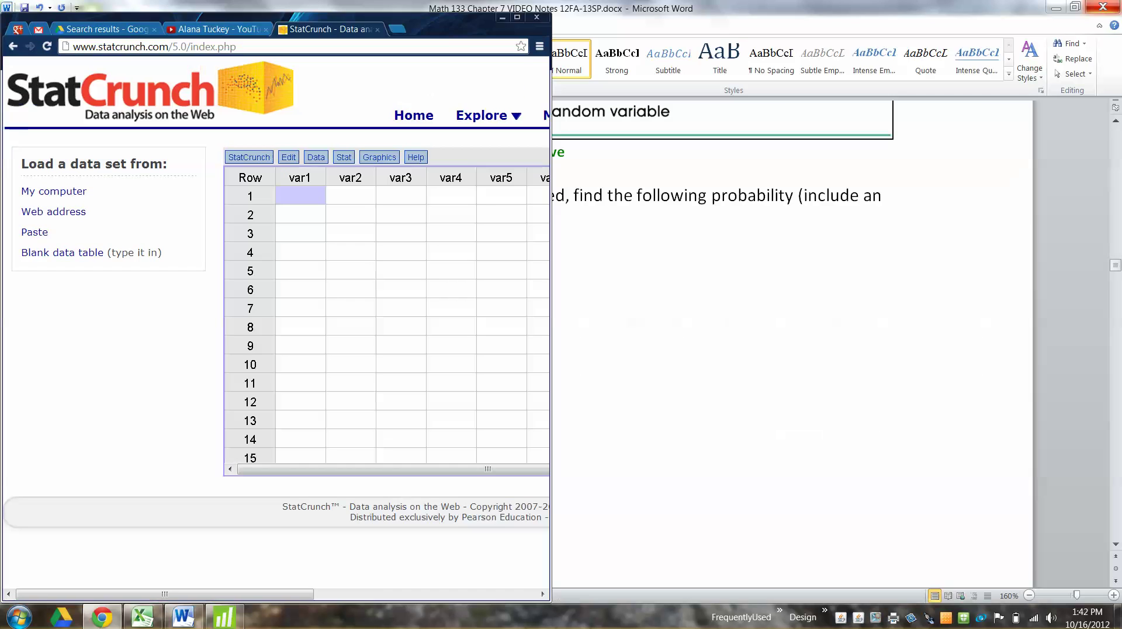
left_click_drag(479, 18, 938, 11)
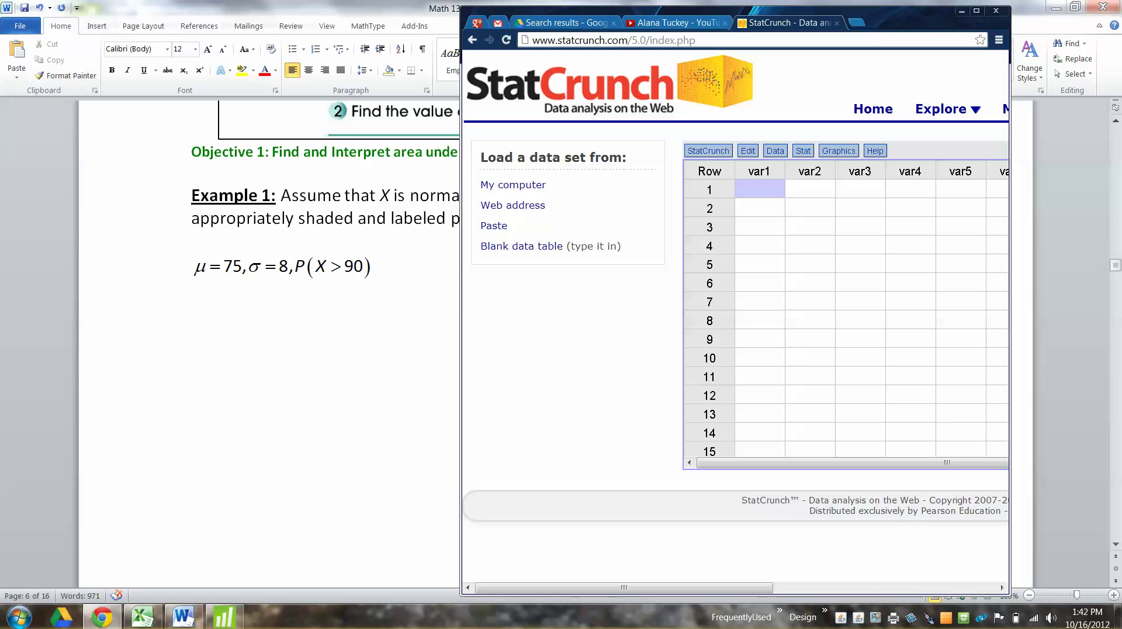
left_click_drag(1010, 315, 1070, 316)
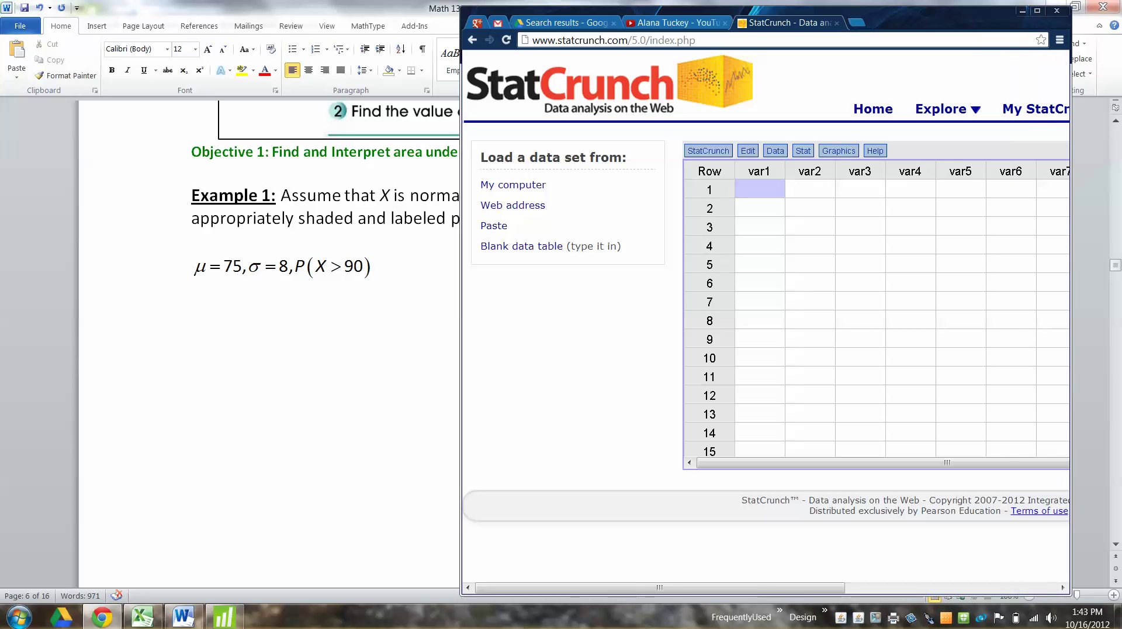
Step: Open StatCrunch's Normal calculator and move it clear of the Example 1 text
left_click(775, 151)
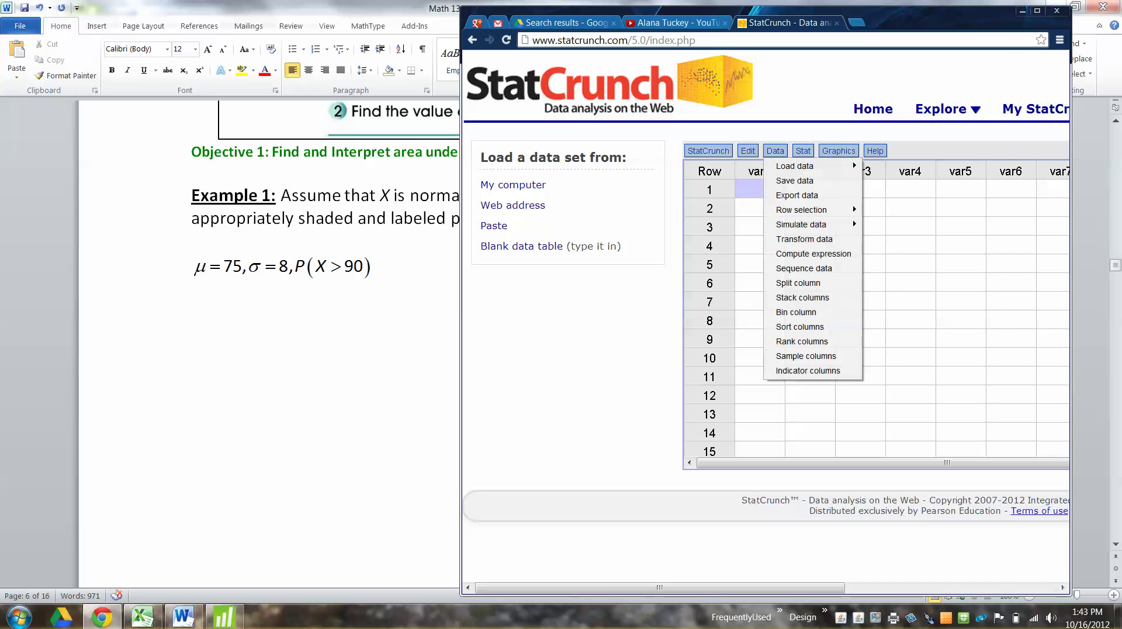
mouse_move(803, 150)
mouse_move(826, 326)
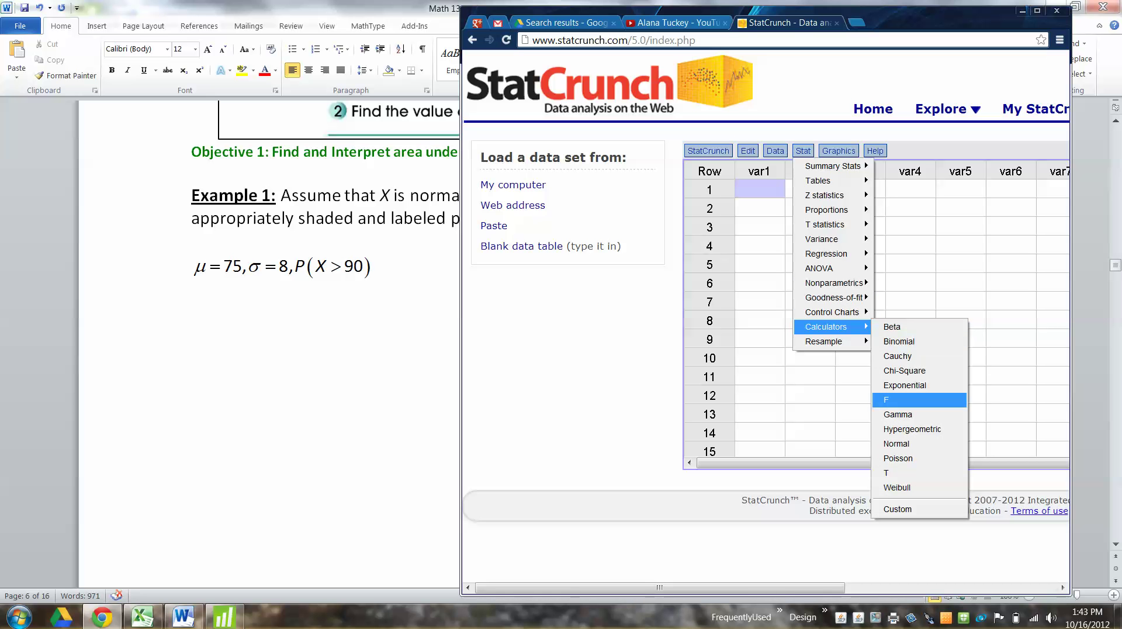
left_click(896, 444)
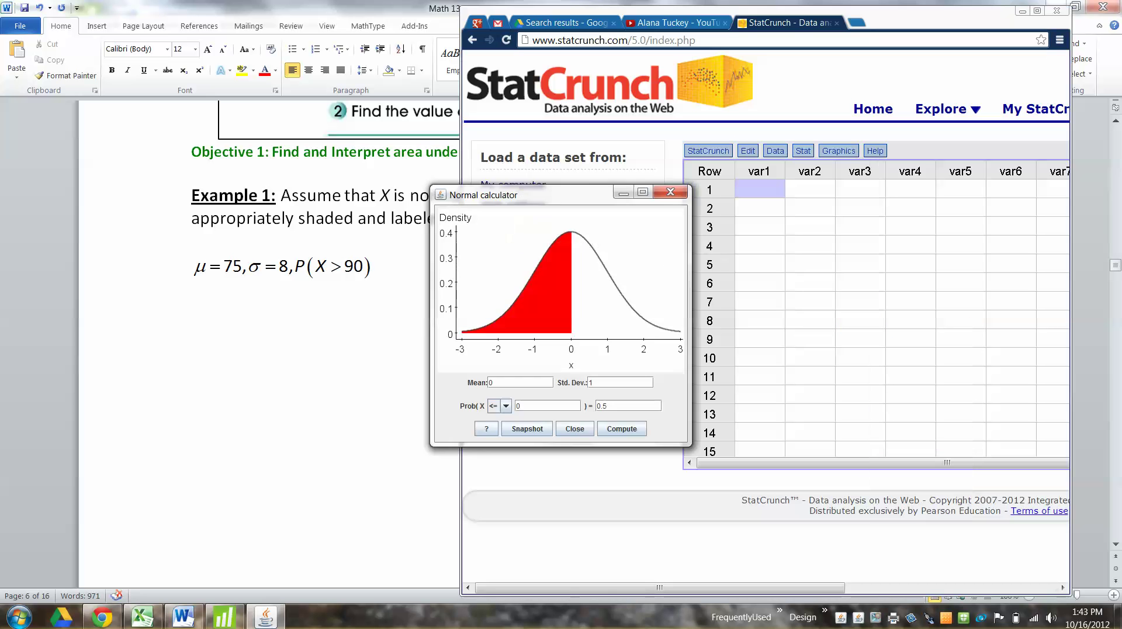
left_click_drag(549, 195, 711, 193)
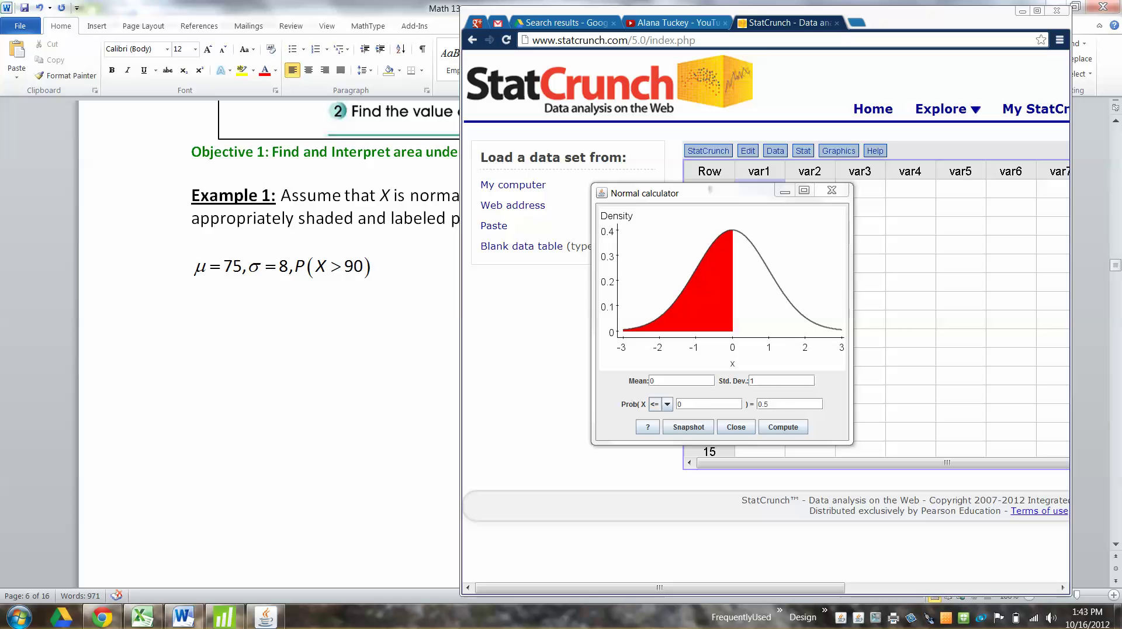
Step: Set the Normal calculator's mean to 75, standard deviation to 8 and inequality to =>
double_click(652, 381)
type("75")
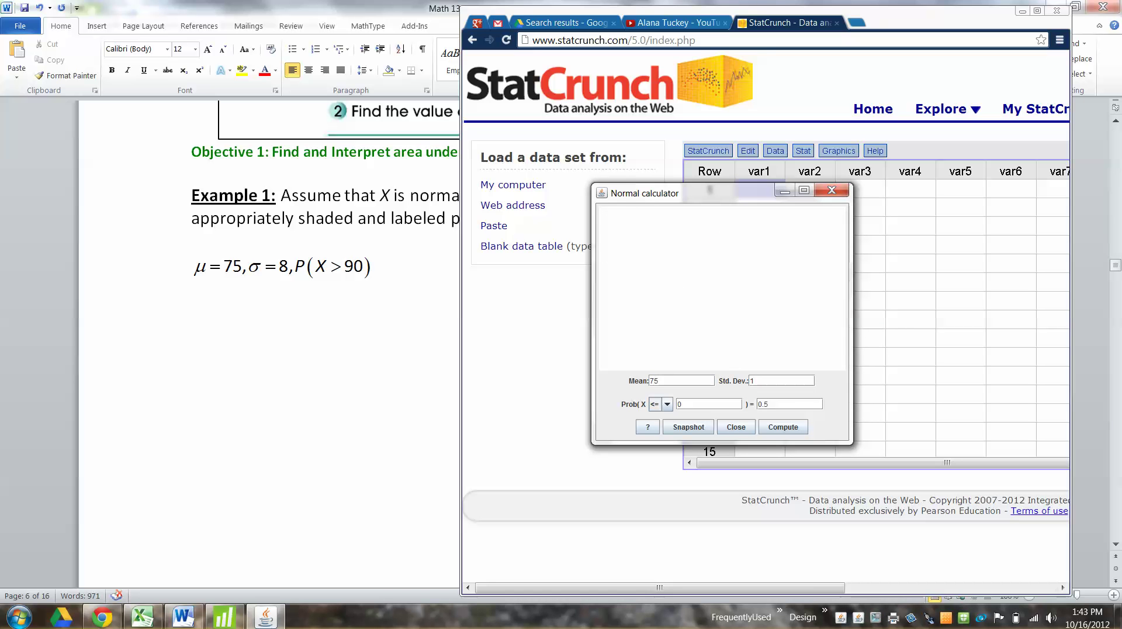
key("Tab")
type("8")
left_click(667, 404)
left_click(660, 428)
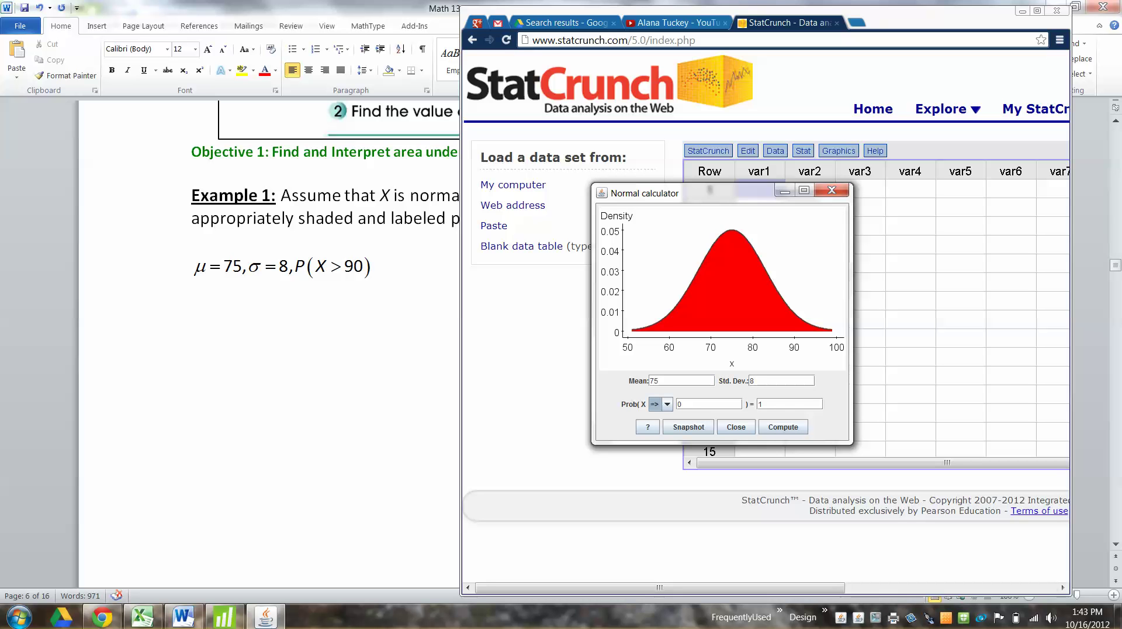
Step: Enter 90 as the X value and compute the upper-tail probability
left_click(764, 403)
key("BackSpace")
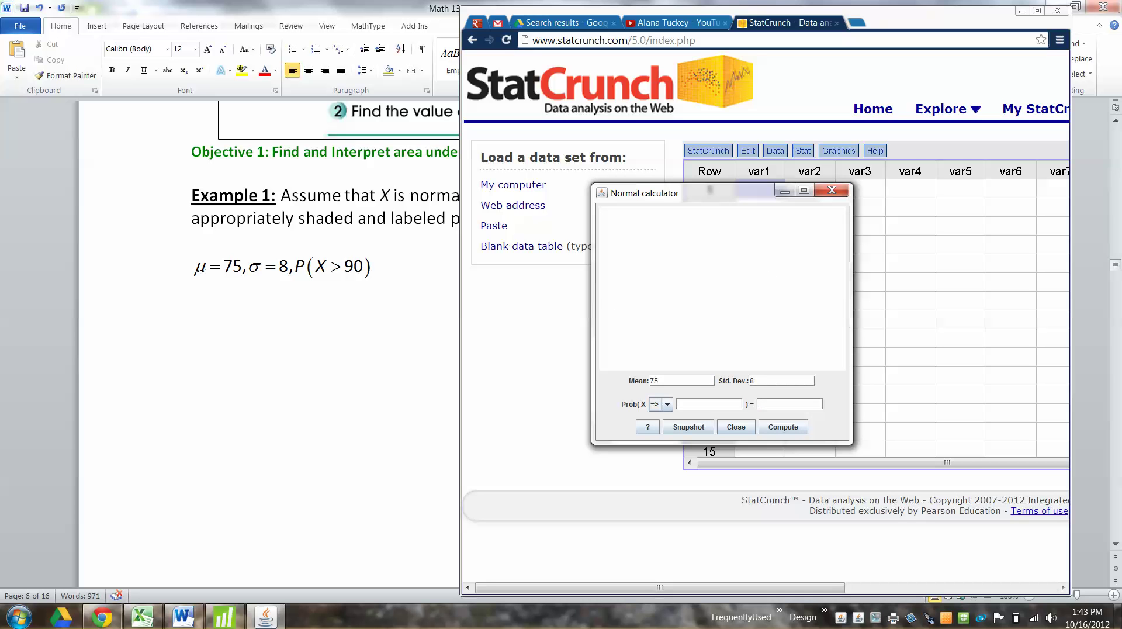
type("90")
key("BackSpace")
key("BackSpace")
type("90")
key("Return")
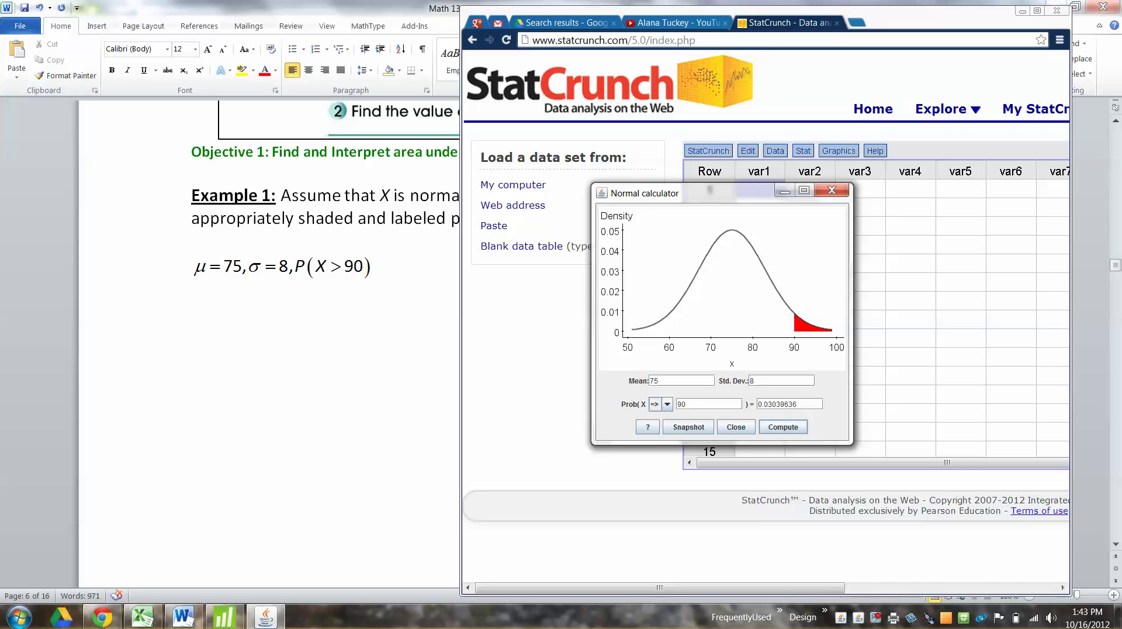
left_click(783, 427)
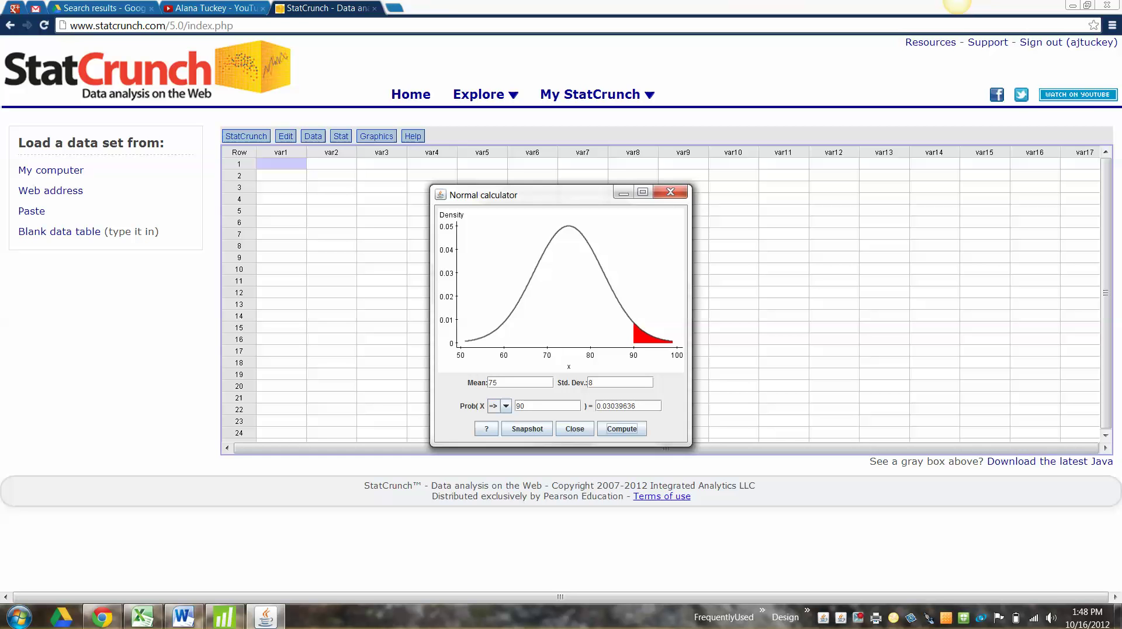
Step: Switch to Excel, rename Sheet1 as "7.2 Example 1" and select cell C7
mouse_move(142, 616)
left_click(142, 617)
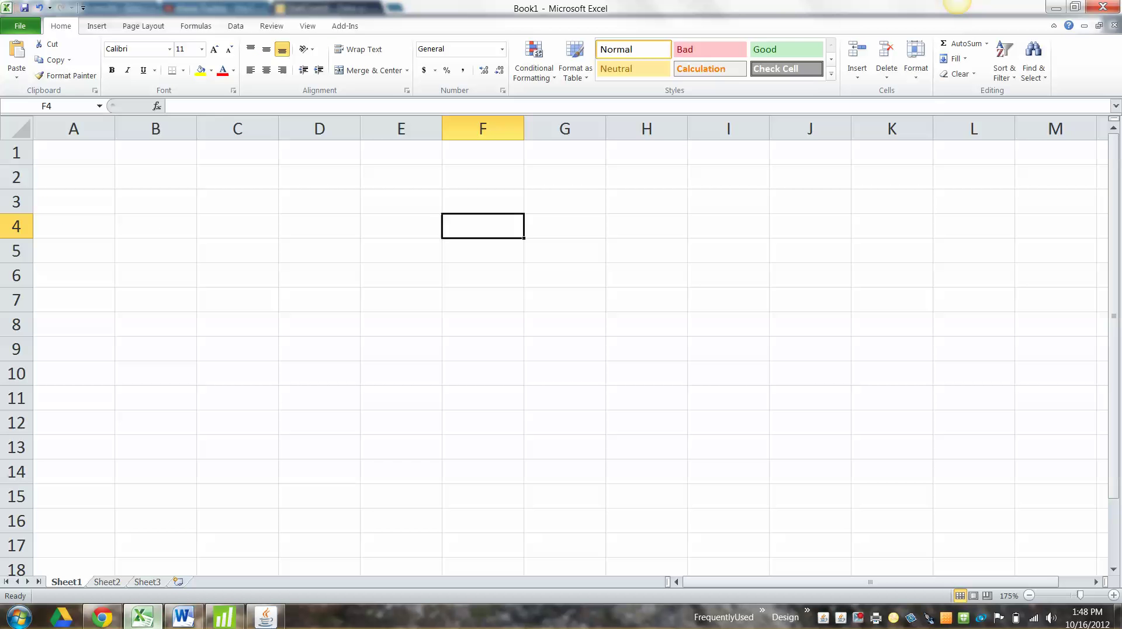
double_click(66, 582)
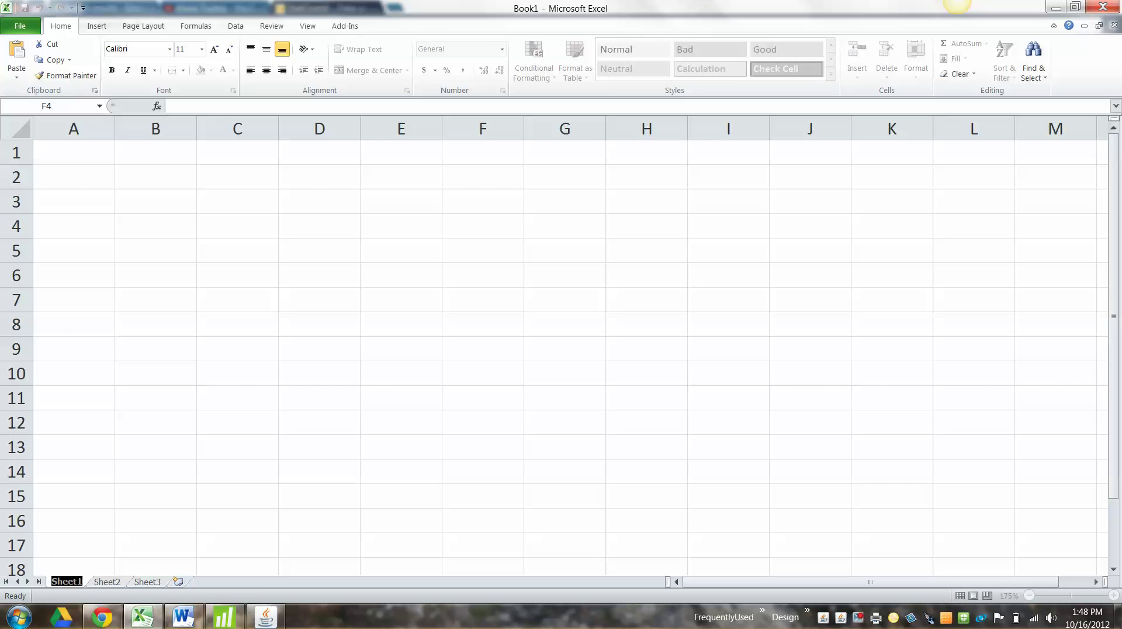
type("7.2 Example 1")
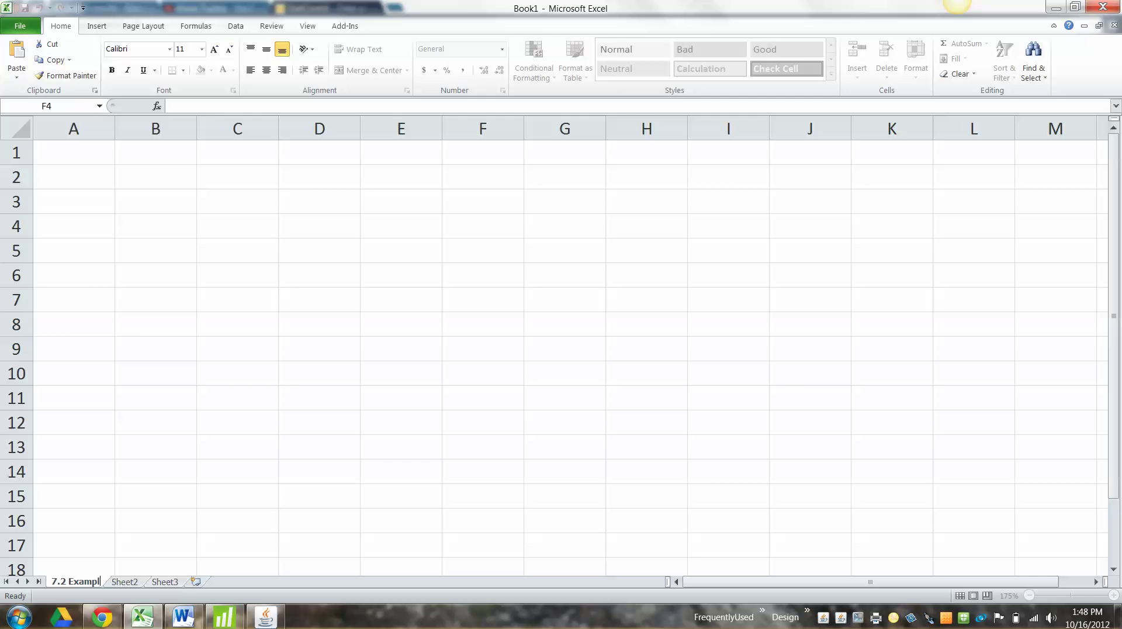
key("Return")
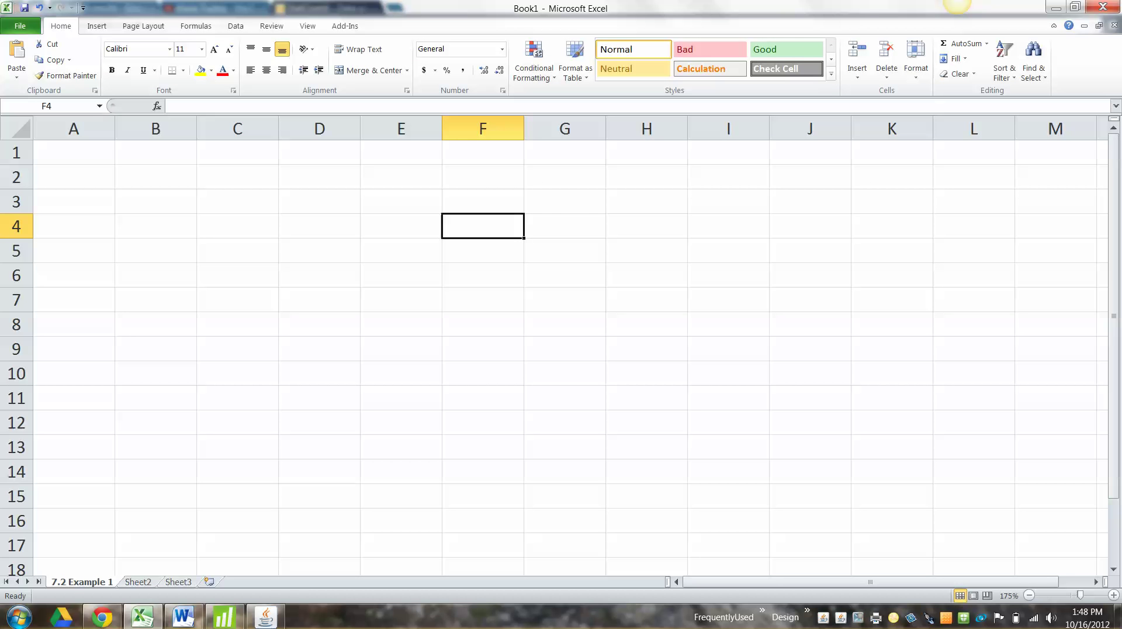
left_click(237, 299)
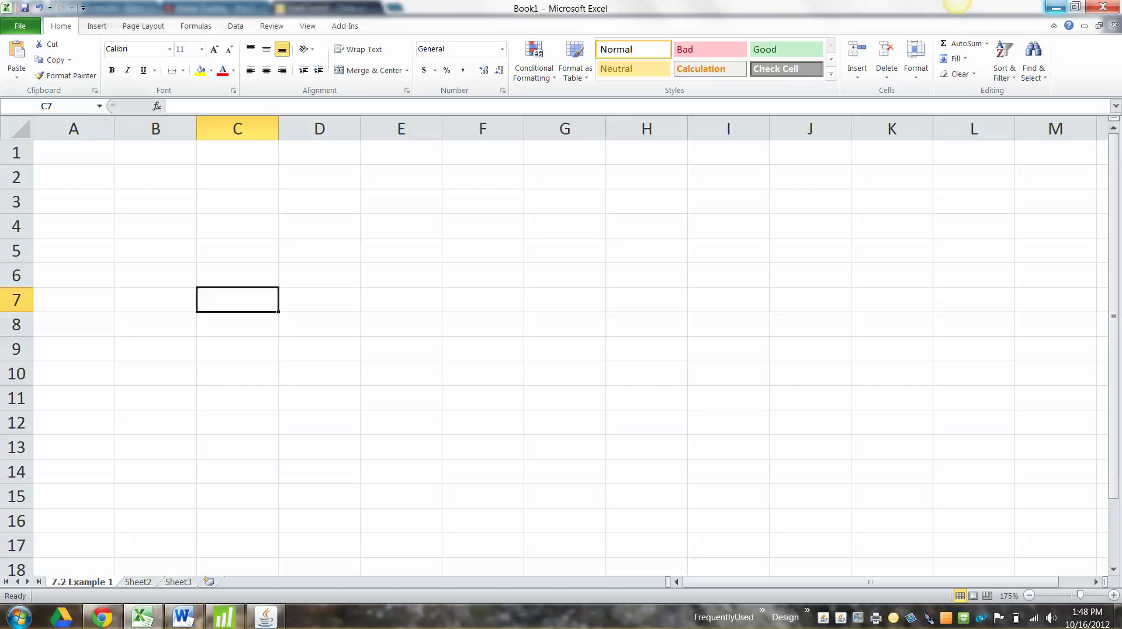
Step: Return to StatCrunch and capture an image of the whole Normal calculator window with the screen capture tool
left_click(1055, 7)
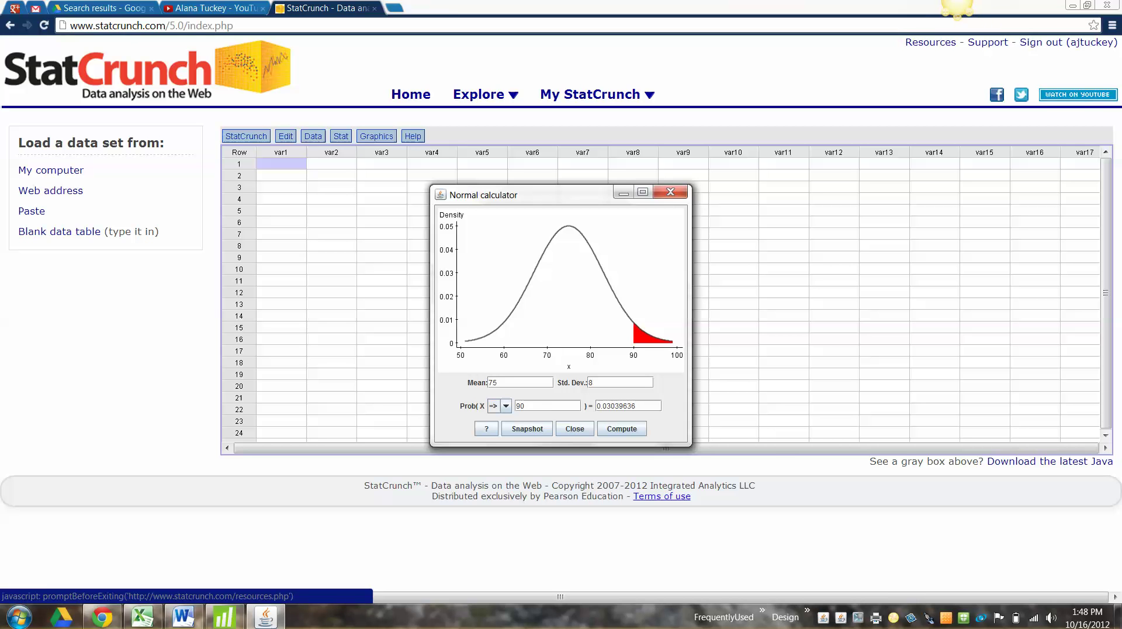
mouse_move(957, 7)
left_click(927, 28)
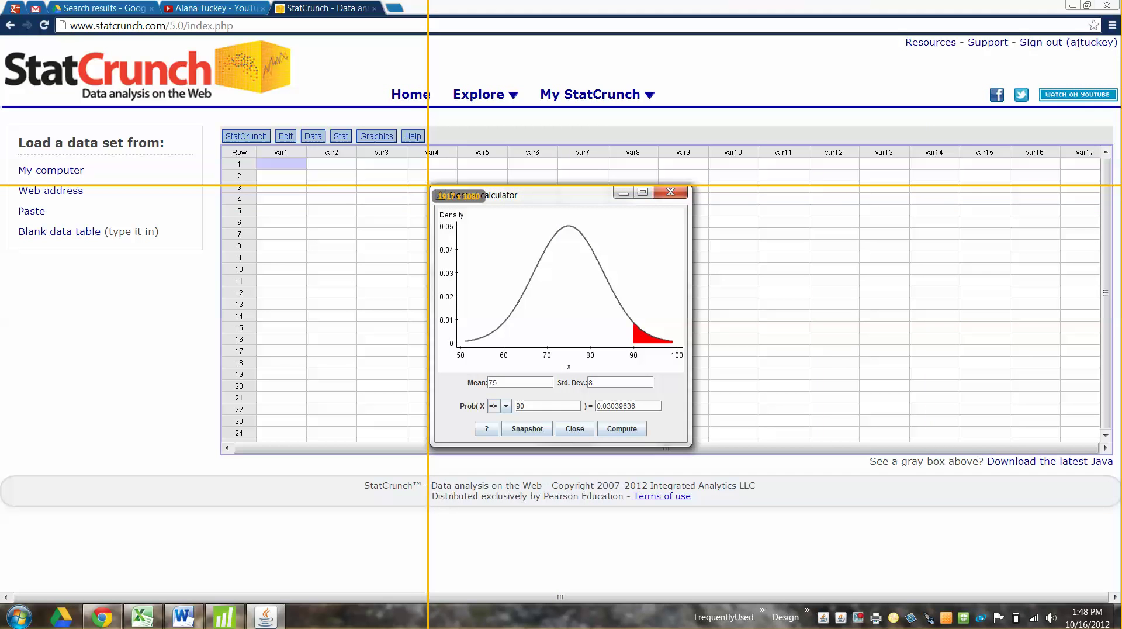
left_click_drag(429, 186, 693, 448)
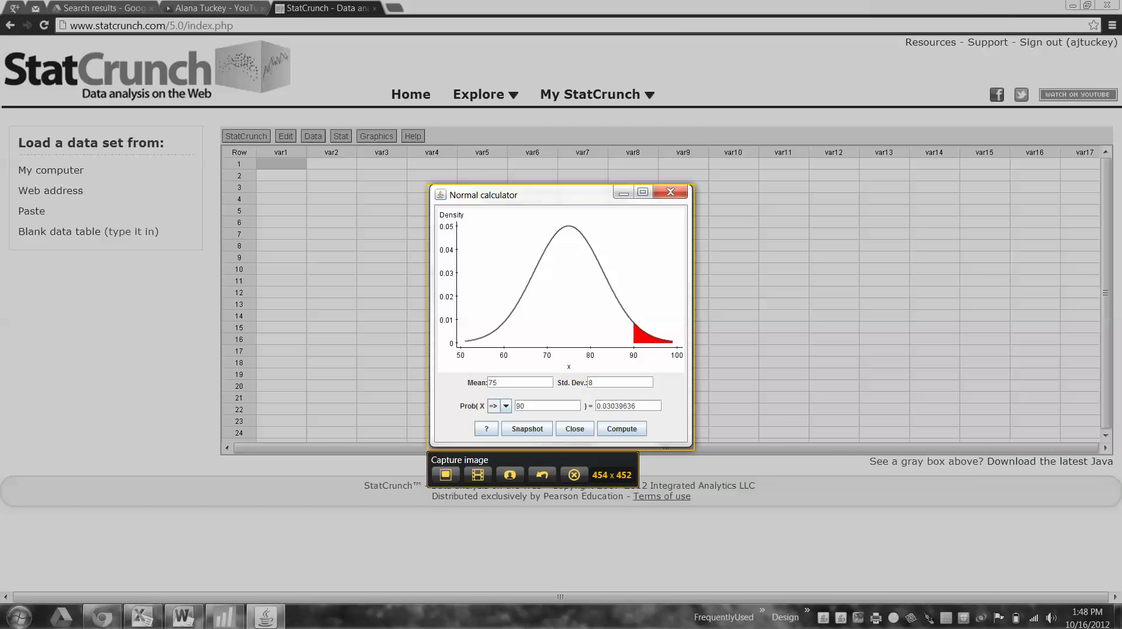
left_click(445, 474)
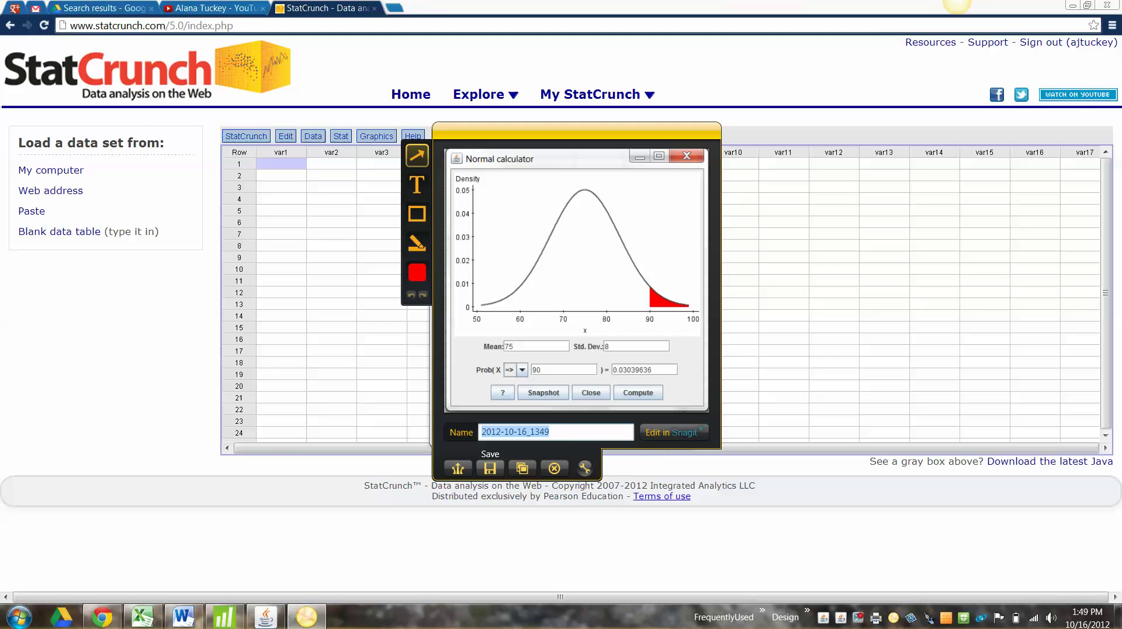
Step: Save the capture to the Desktop as 7.1_example_1.png and switch back to the Excel workbook
type("7.1_example ")
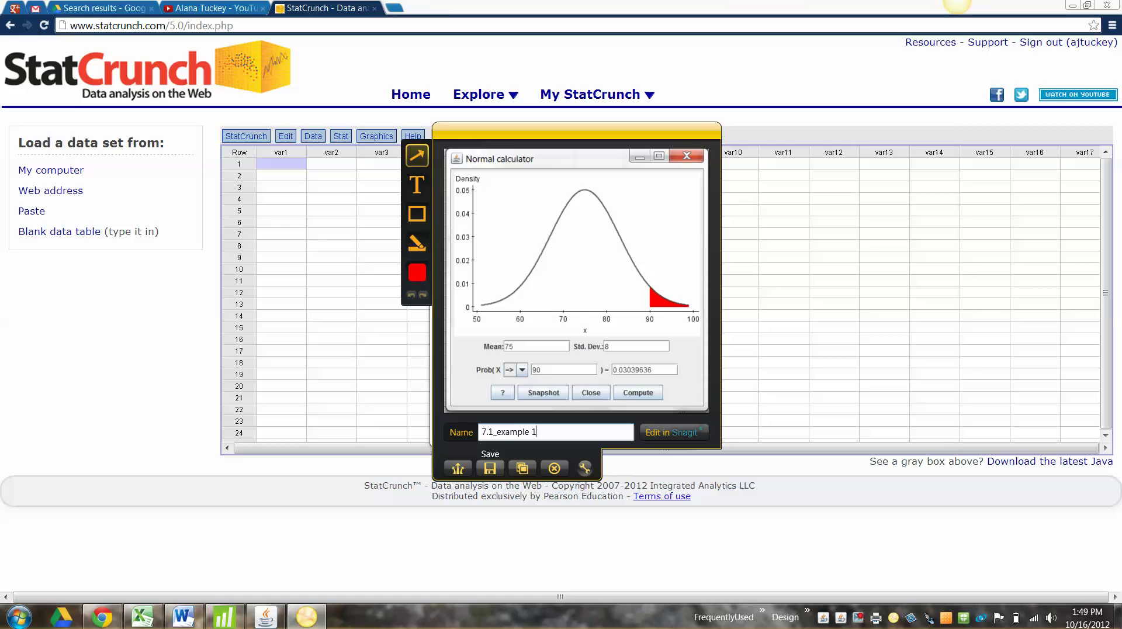
type("1")
left_click(489, 468)
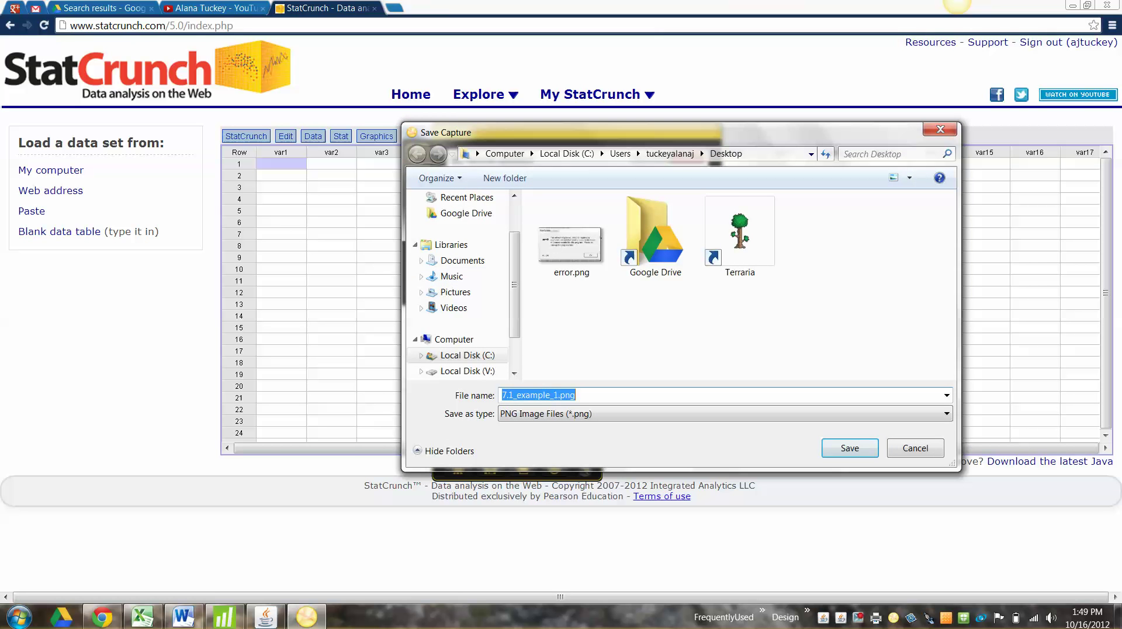
key("Return")
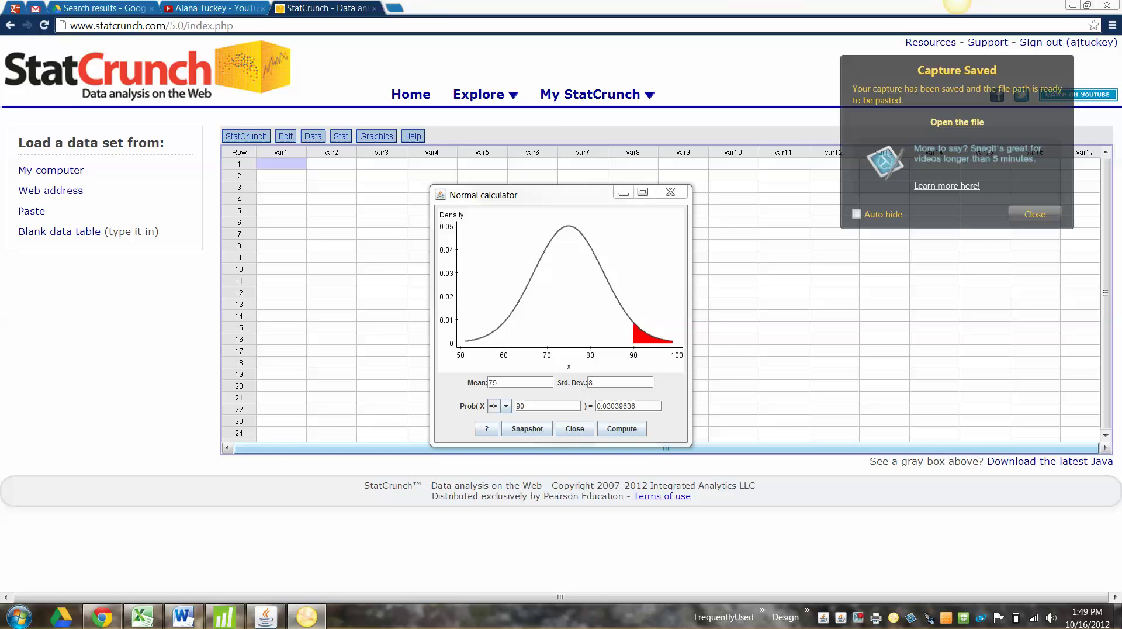
left_click(142, 617)
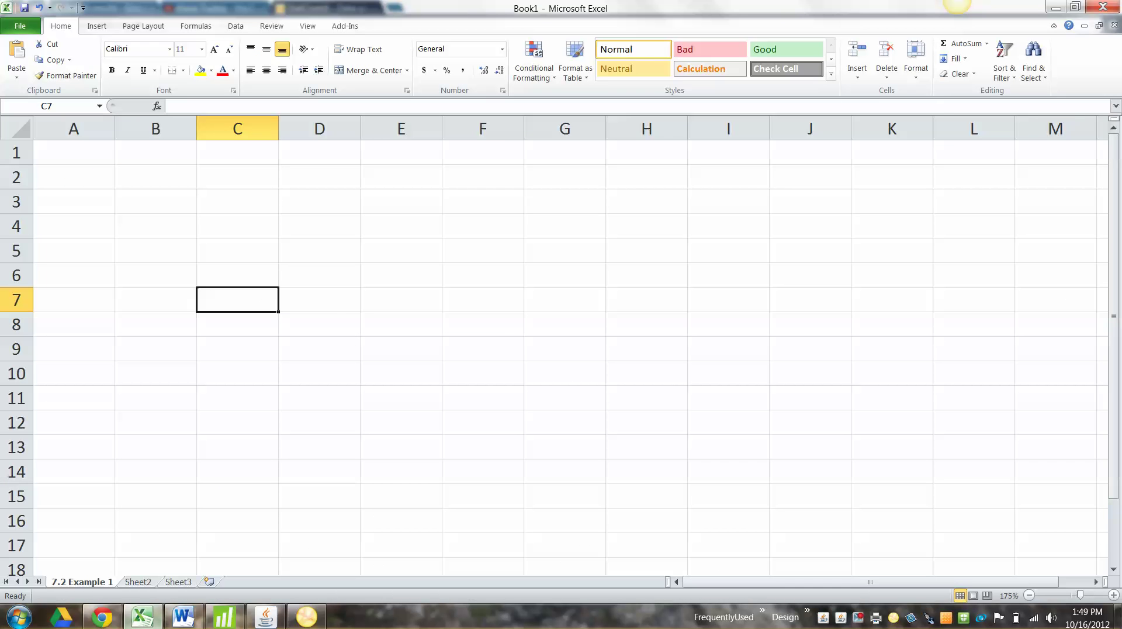
Step: Insert the picture 7.1_example_1.png from the Desktop at cell C2
left_click(237, 177)
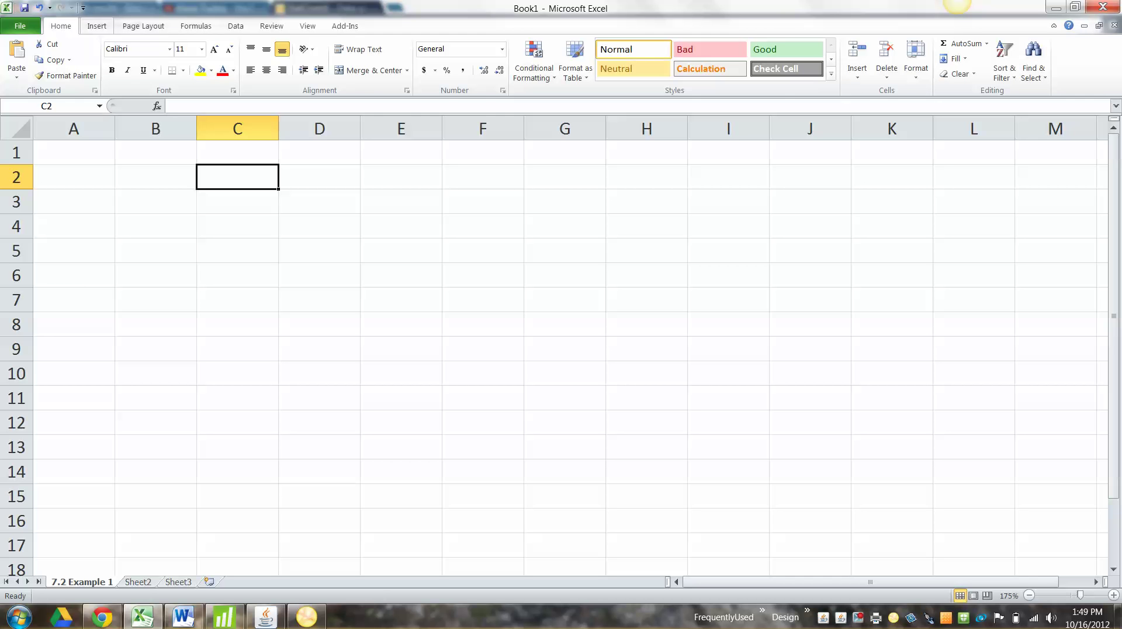
left_click(97, 26)
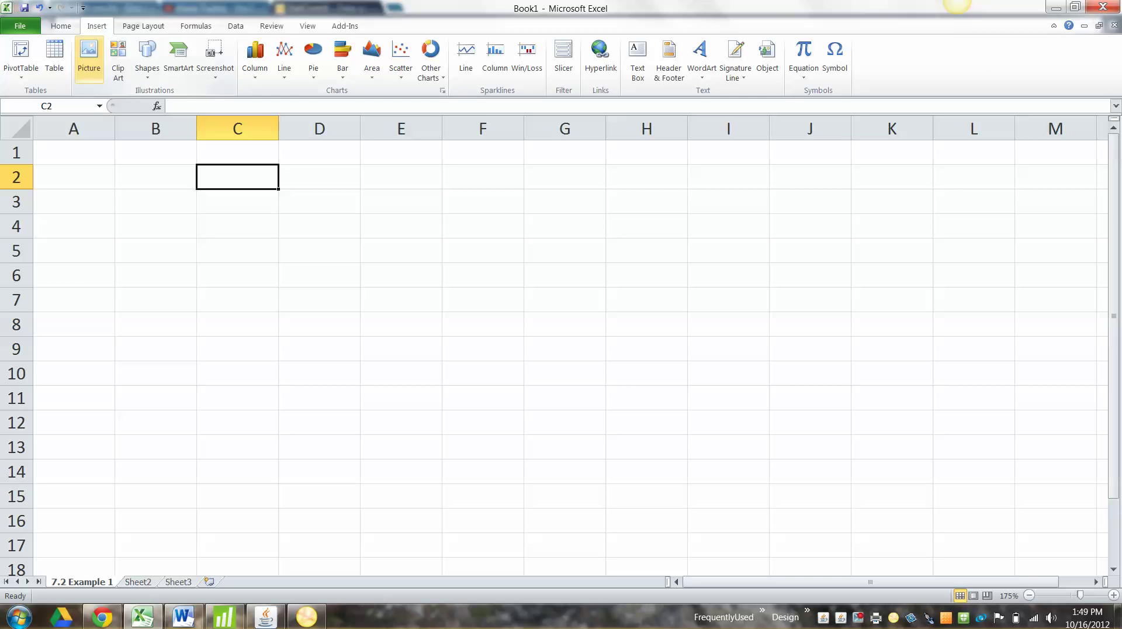
left_click(89, 57)
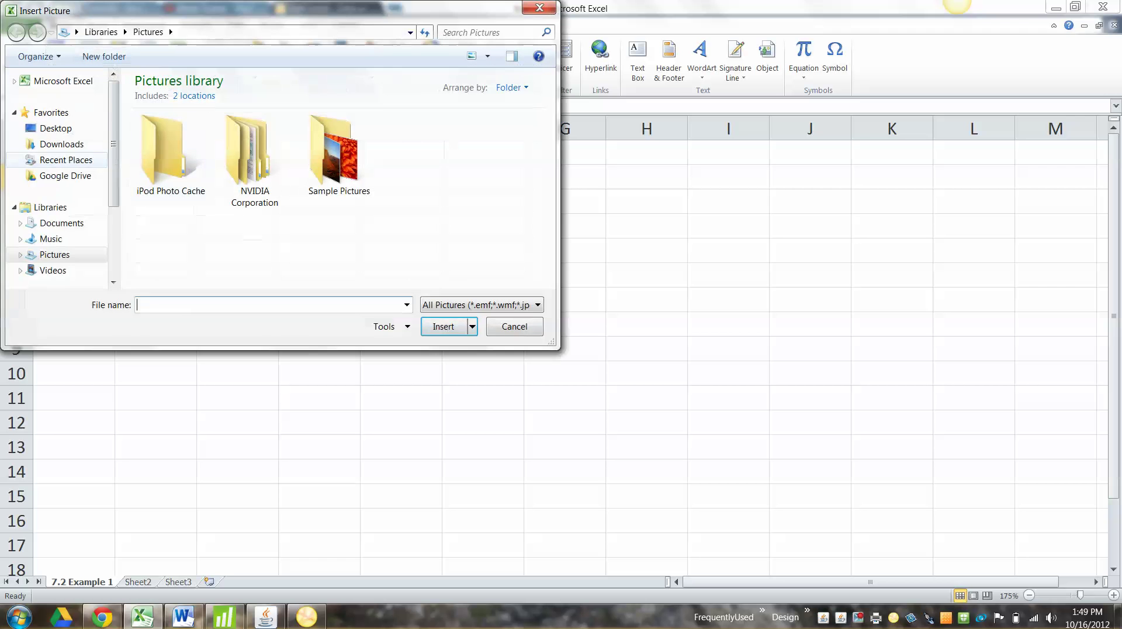
left_click(55, 129)
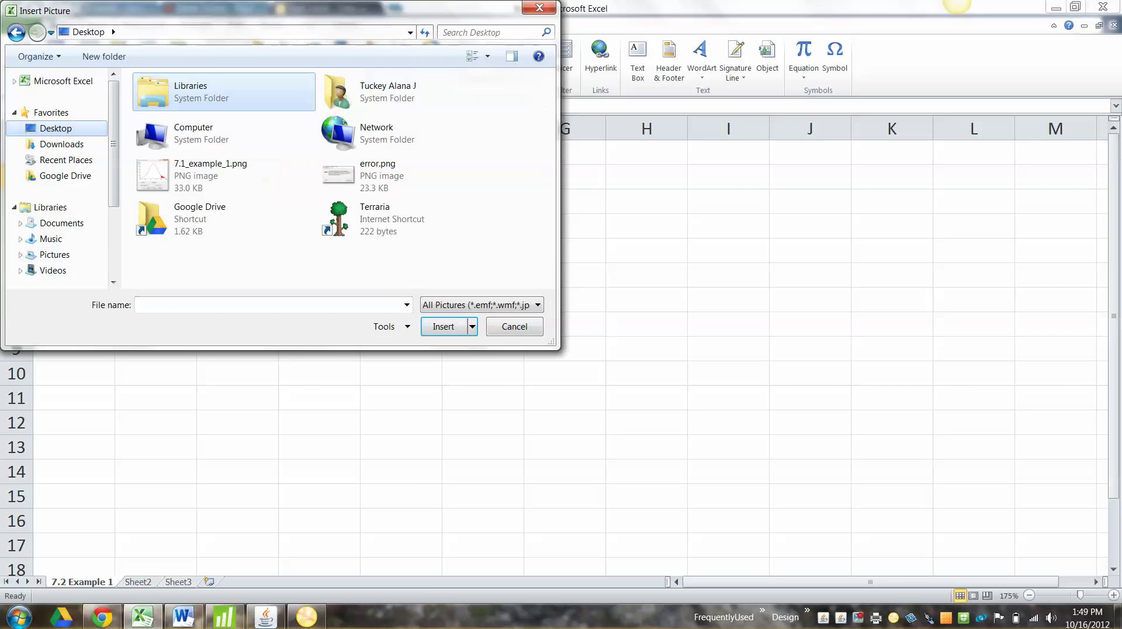
left_click(223, 176)
key("Return")
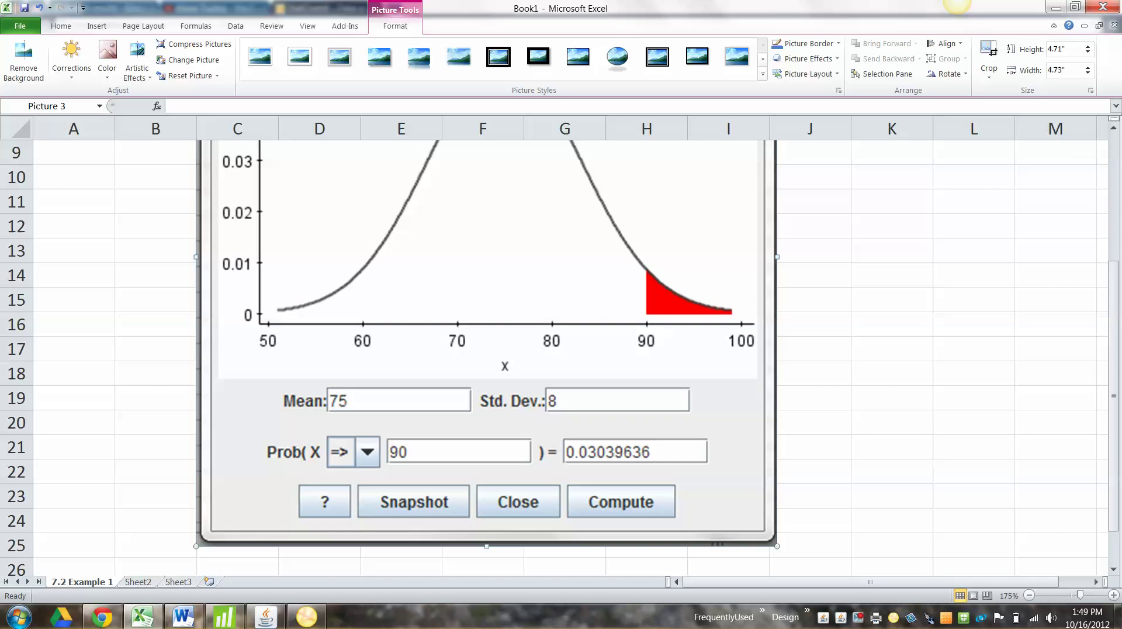
Step: Look over the inserted calculator picture and delete it from the sheet
scroll(555, 357, "down", 1)
scroll(555, 356, "up", 3)
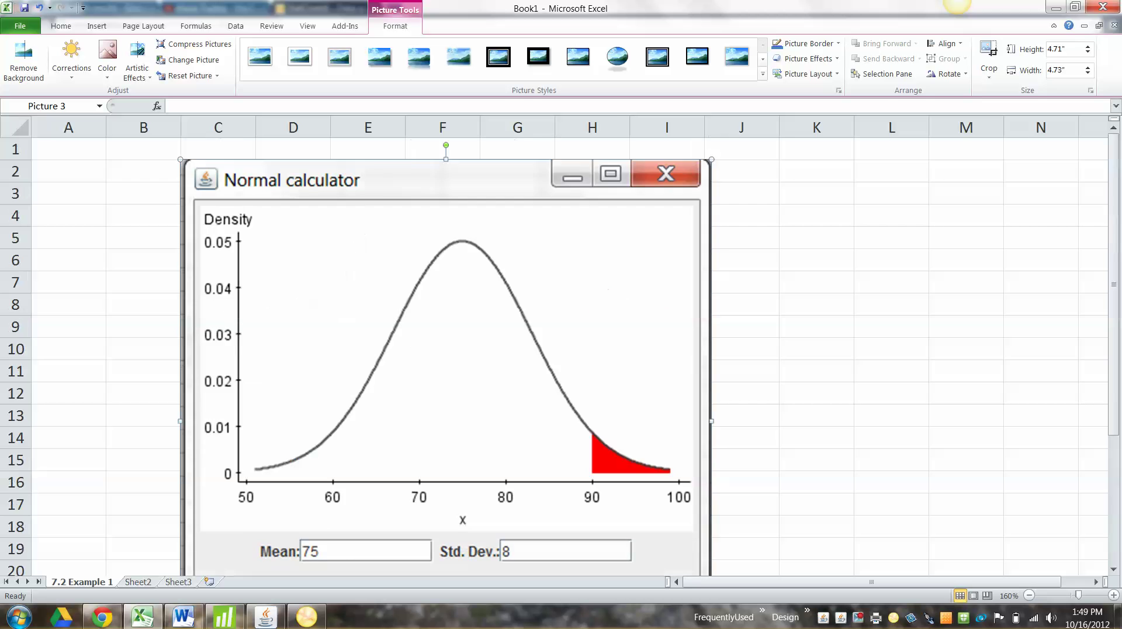
scroll(555, 357, "down", 3)
scroll(561, 345, "up", 3)
key("Delete")
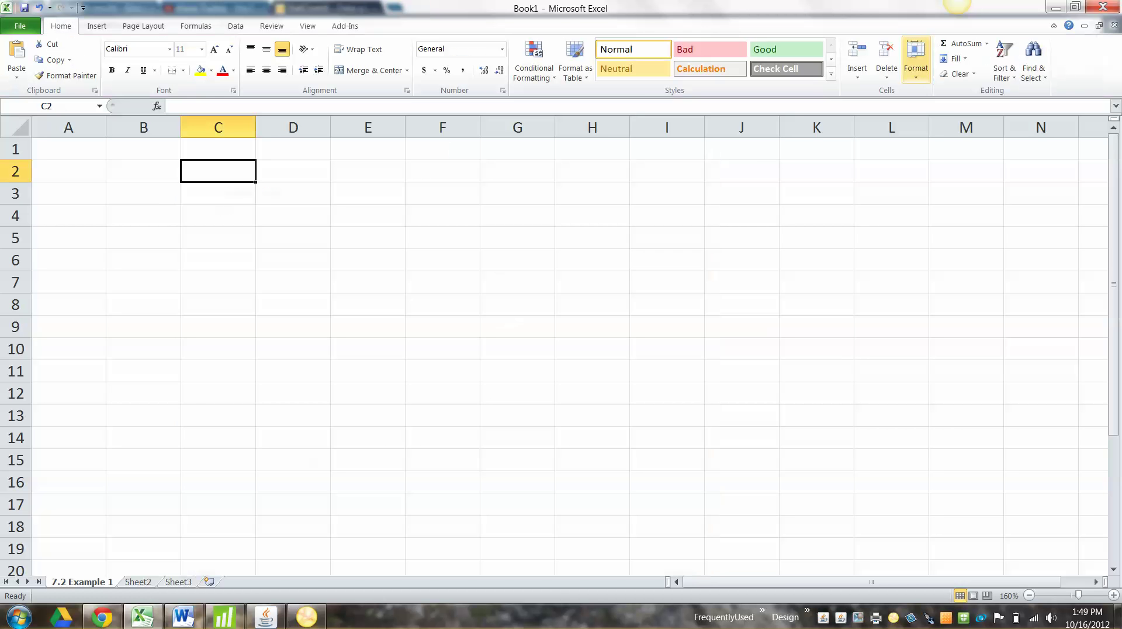
Step: Return to StatCrunch and export a snapshot of the Normal calculator to My Results with the title "7.1 Example 1"
left_click(1056, 7)
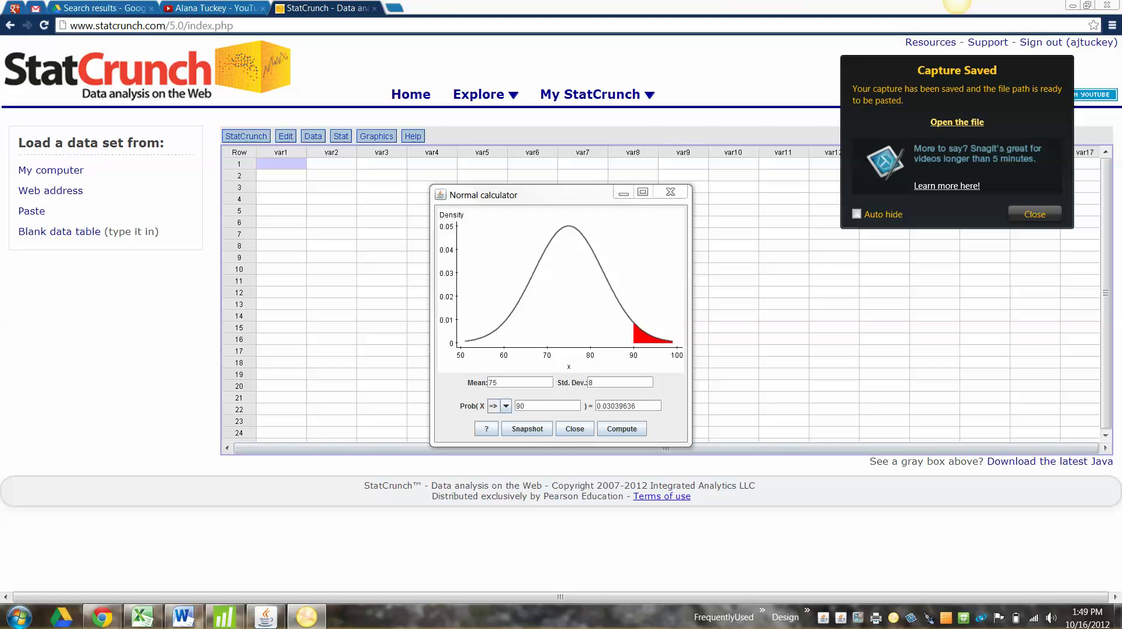
left_click(526, 428)
left_click(527, 428)
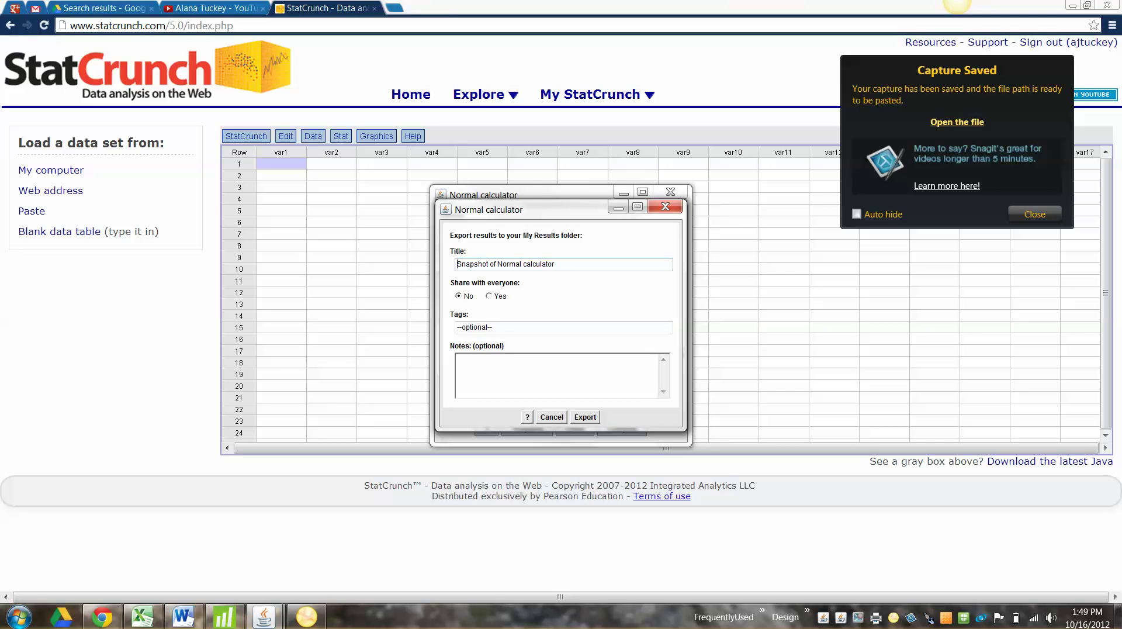
key("ctrl+a")
type("7.1 Example 1")
left_click(563, 327)
left_click(585, 417)
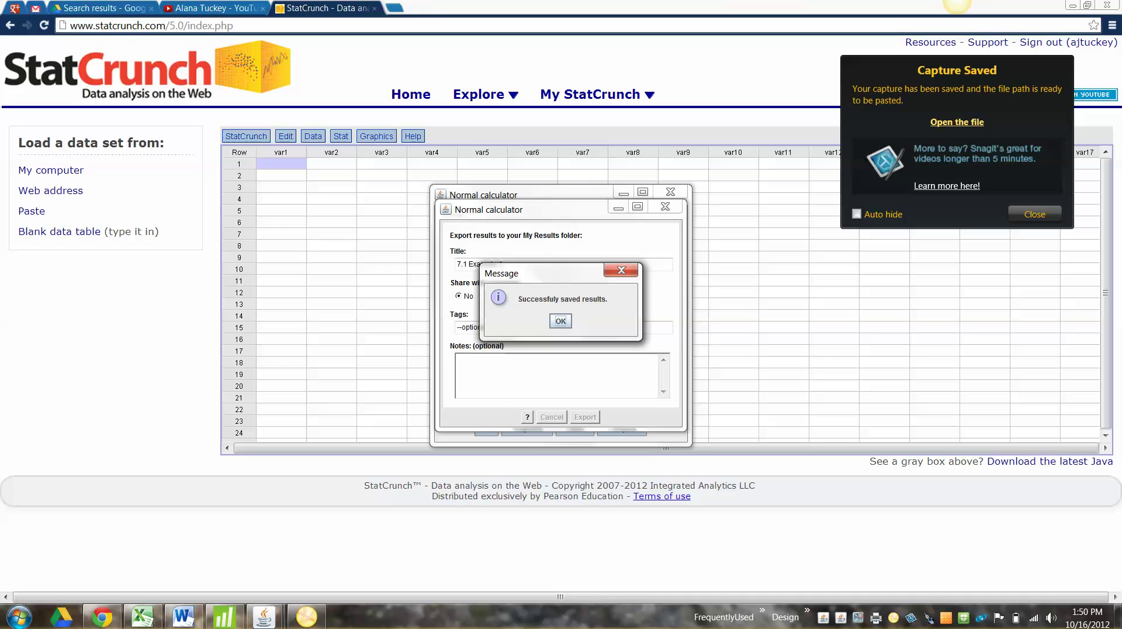
key("Return")
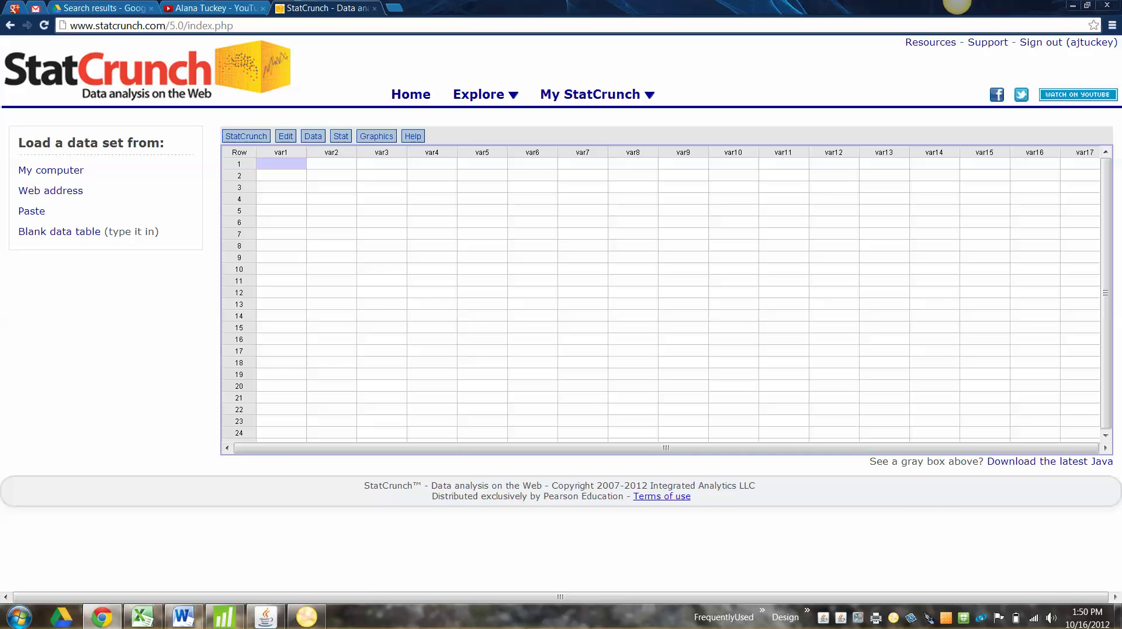
Step: Open the saved result "7.1 Example 1" from My Results in My StatCrunch
left_click(591, 95)
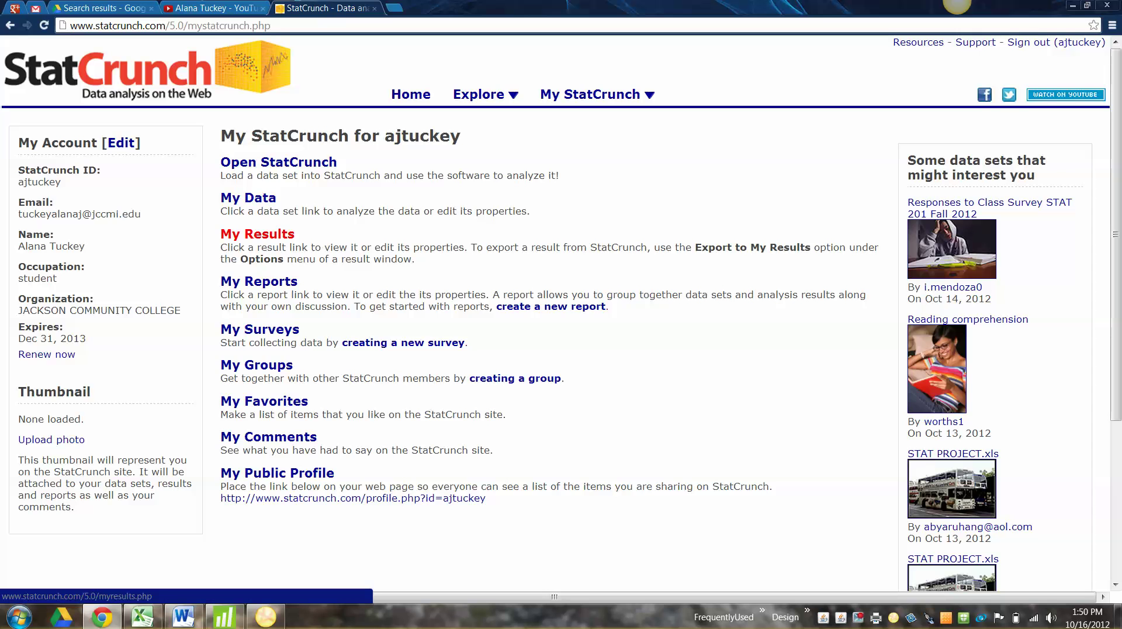
left_click(257, 234)
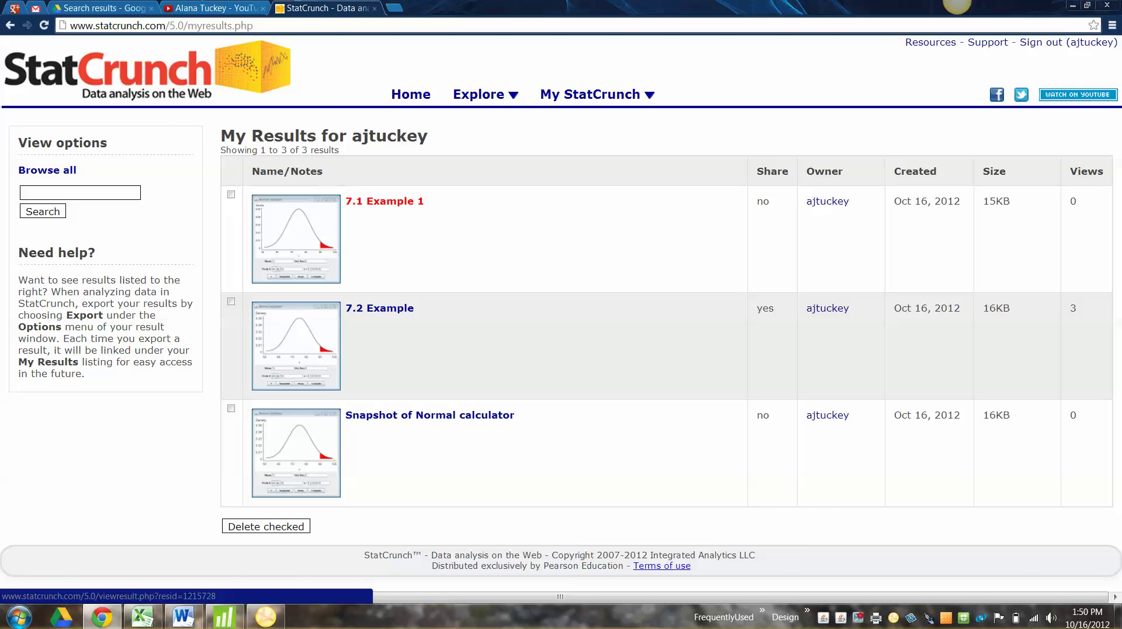
left_click(385, 201)
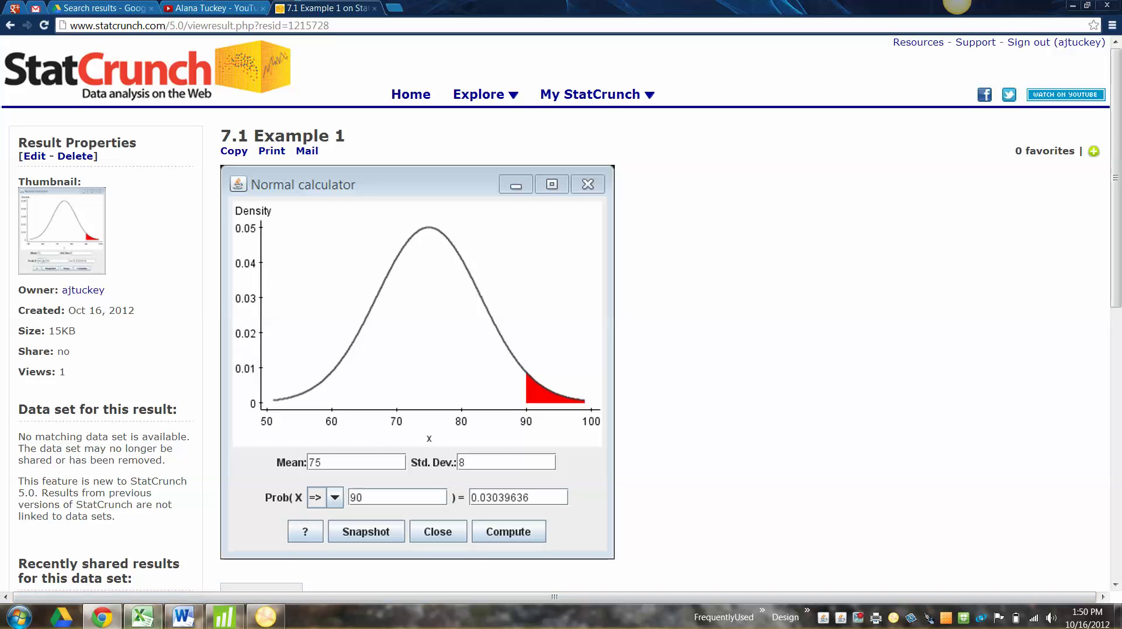
Step: Switch to Excel and paste the copied calculator image at cell C2 of the 7.2 Example 1 sheet
left_click(142, 616)
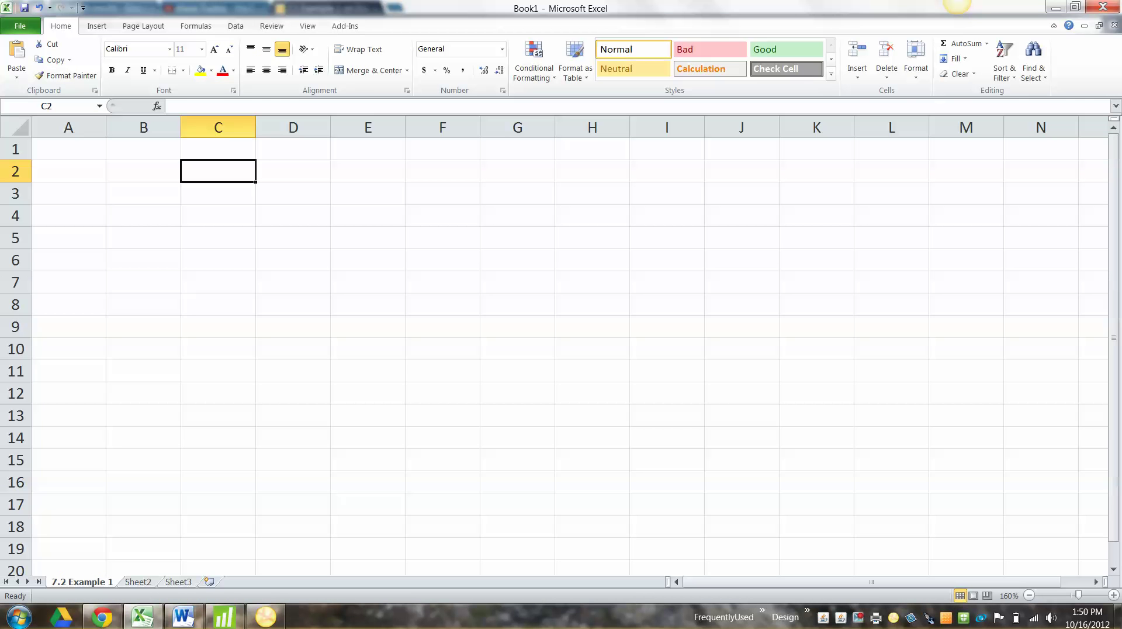
right_click(221, 159)
left_click(239, 218)
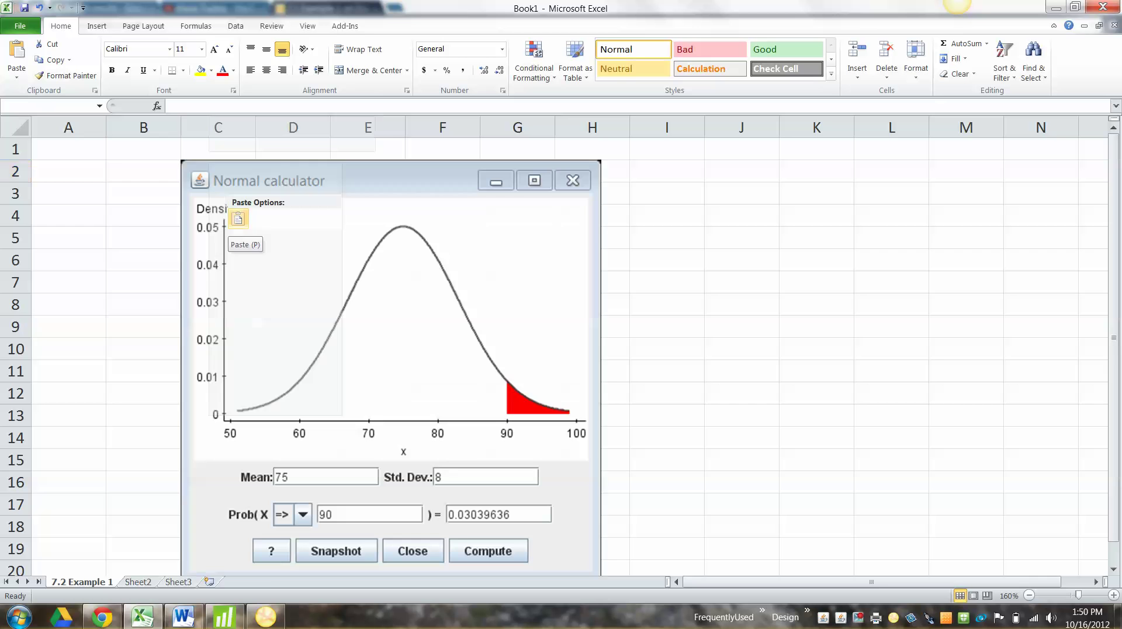
left_click(742, 238)
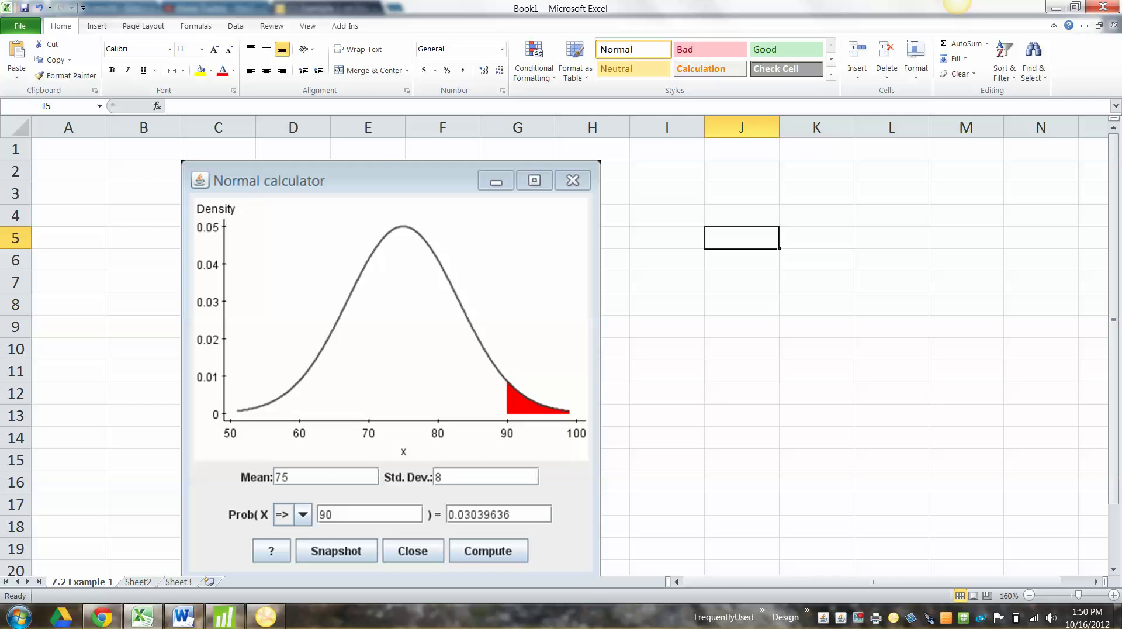
Step: Move the calculator picture to start in column E near row 1 and widen column A to about three times its width
left_click_drag(390, 327, 774, 315)
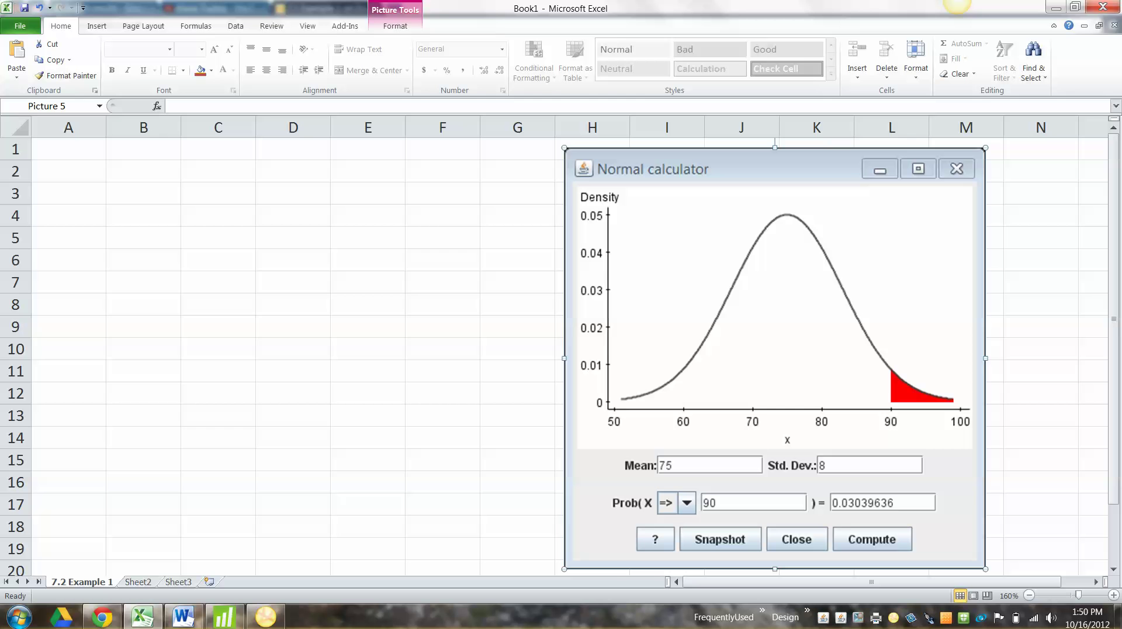
left_click(68, 193)
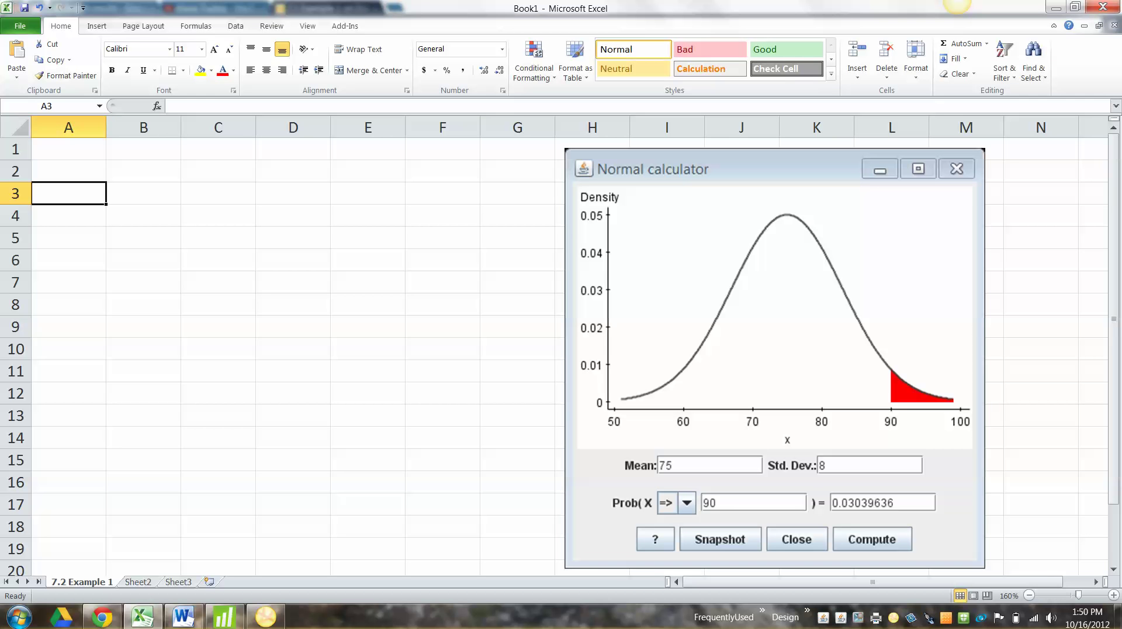
left_click_drag(742, 170, 526, 175)
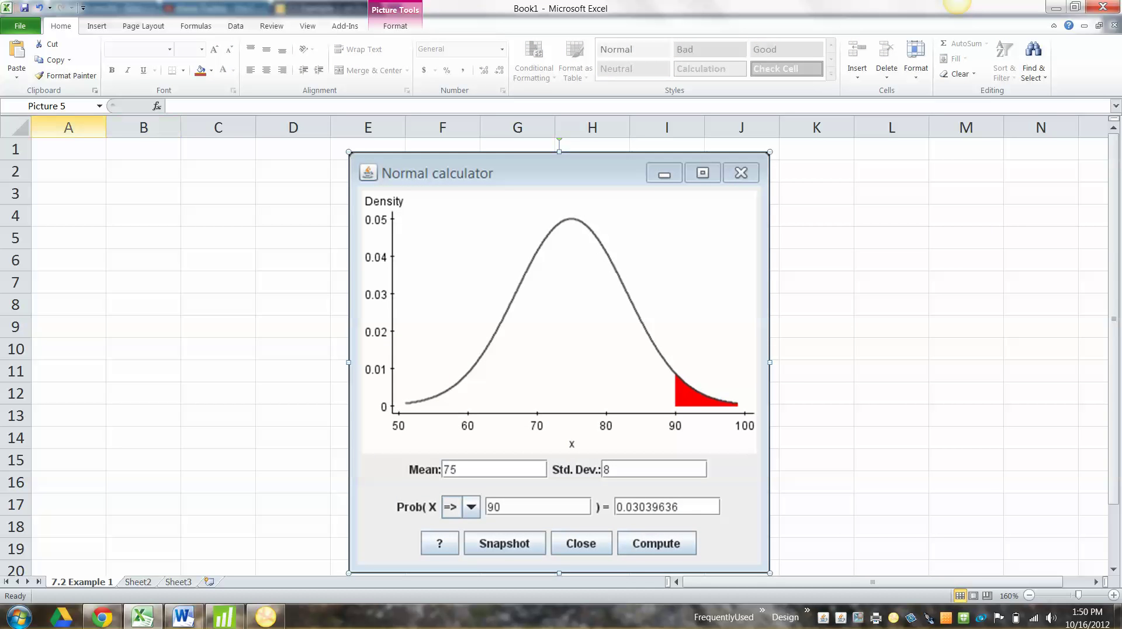
left_click_drag(106, 127, 258, 128)
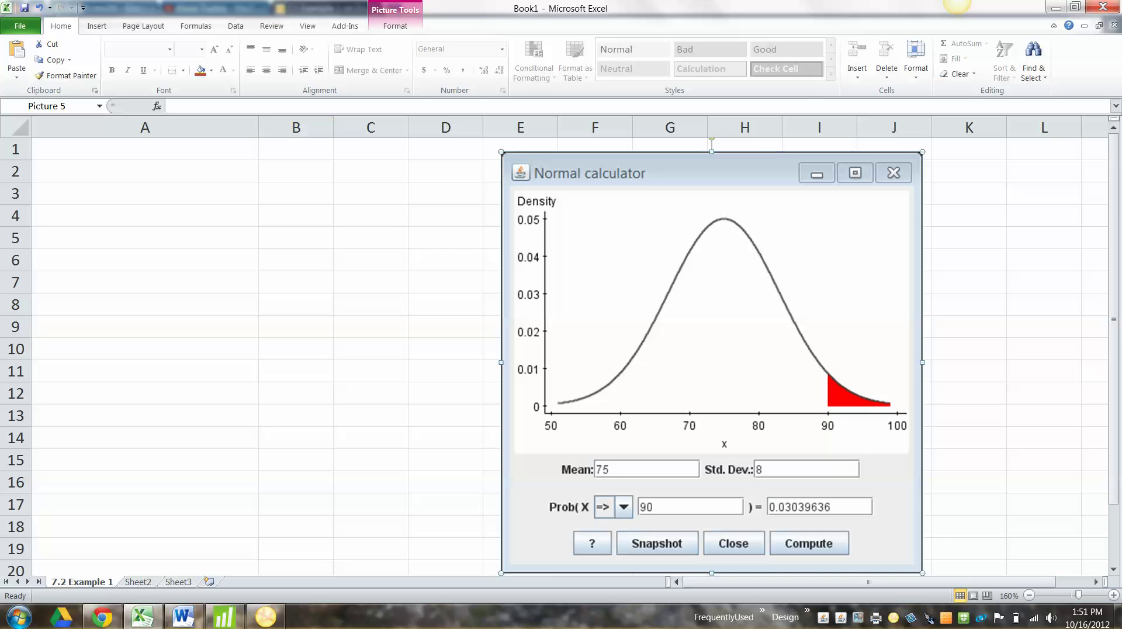
Step: Enter the label Mean with 75 in A1:B1 and the label StDev with 8 in A2:B2
left_click(145, 171)
left_click(145, 149)
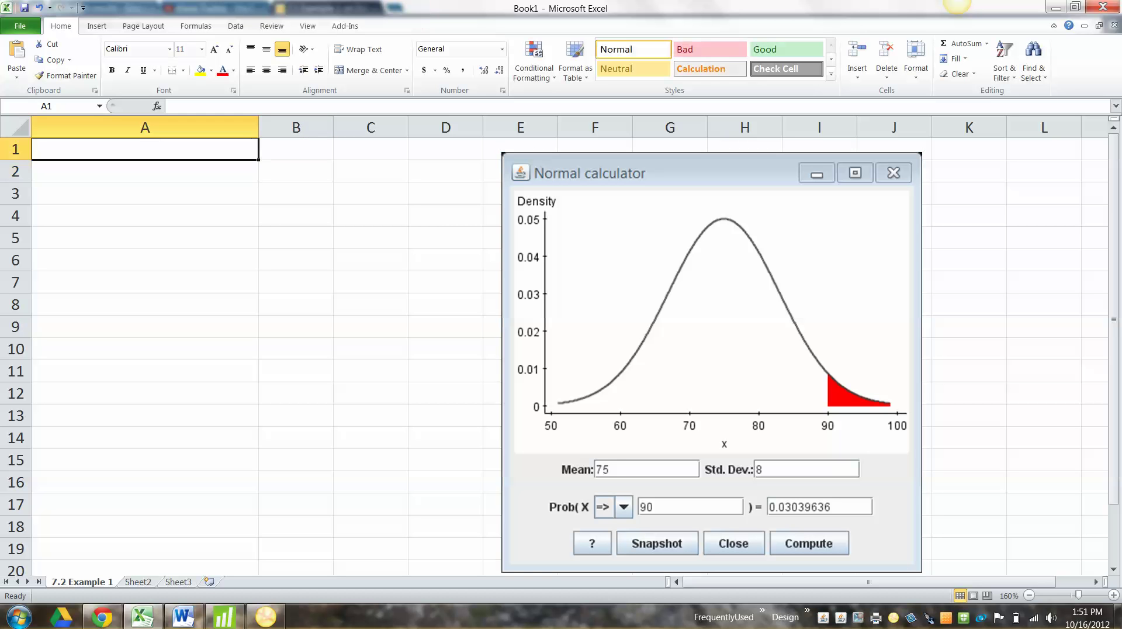
type("Mean")
key("Tab")
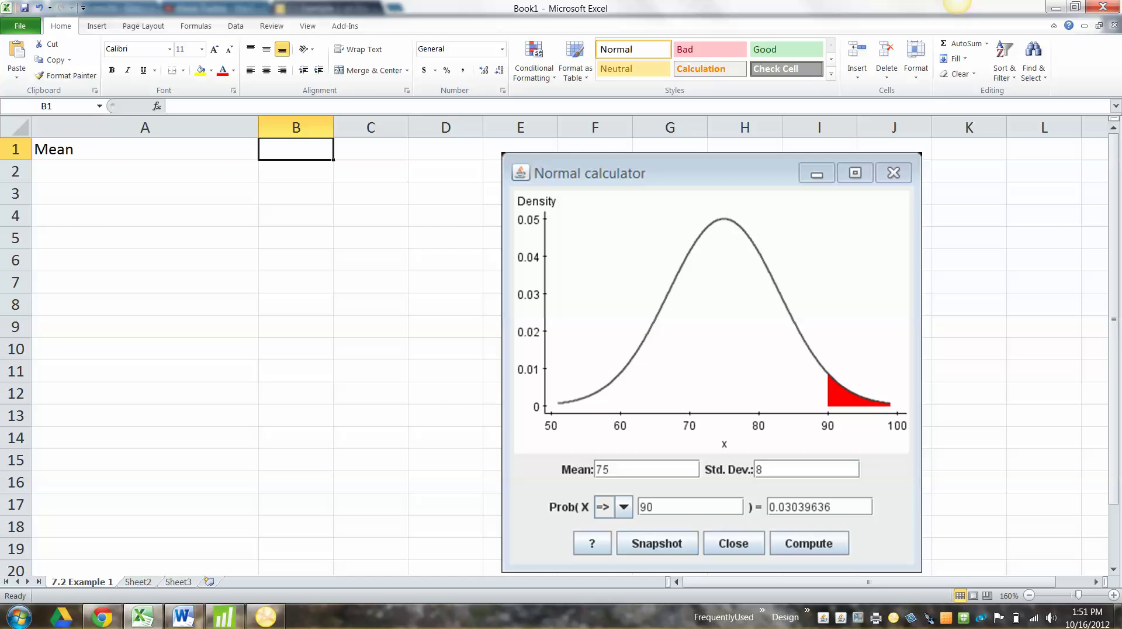
type("75")
key("Return")
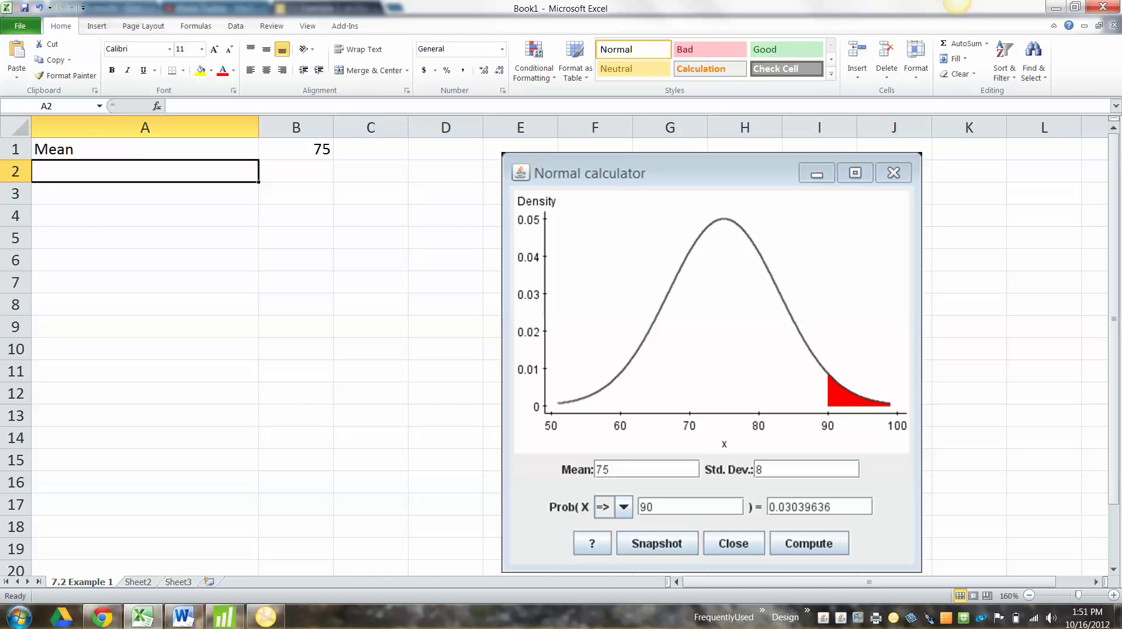
type("StDev")
key("Tab")
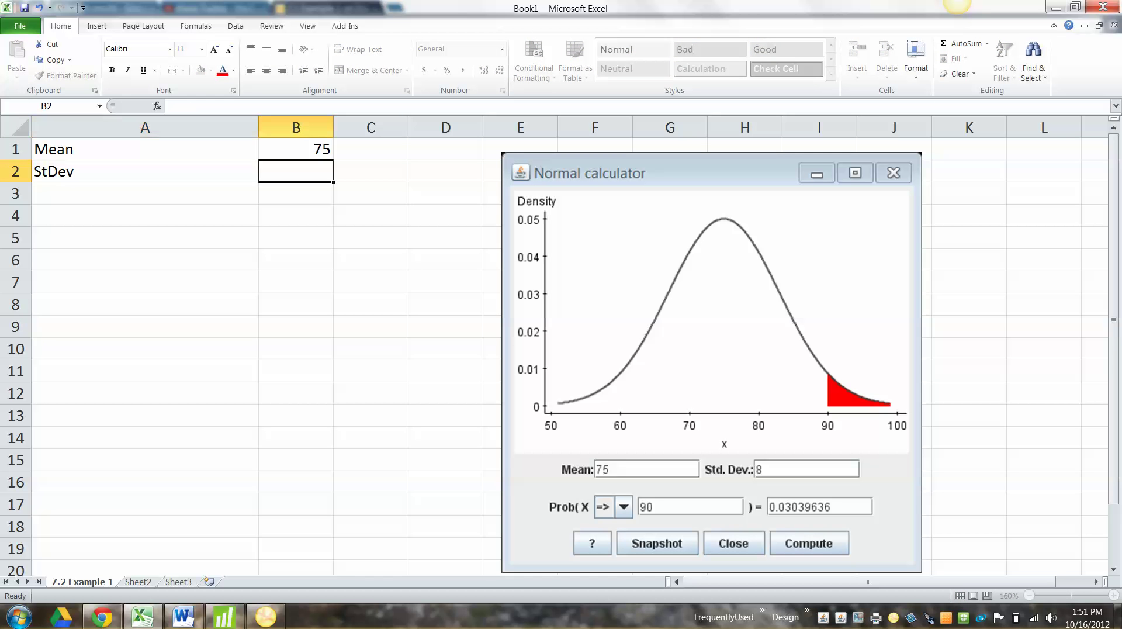
type("8")
key("Return")
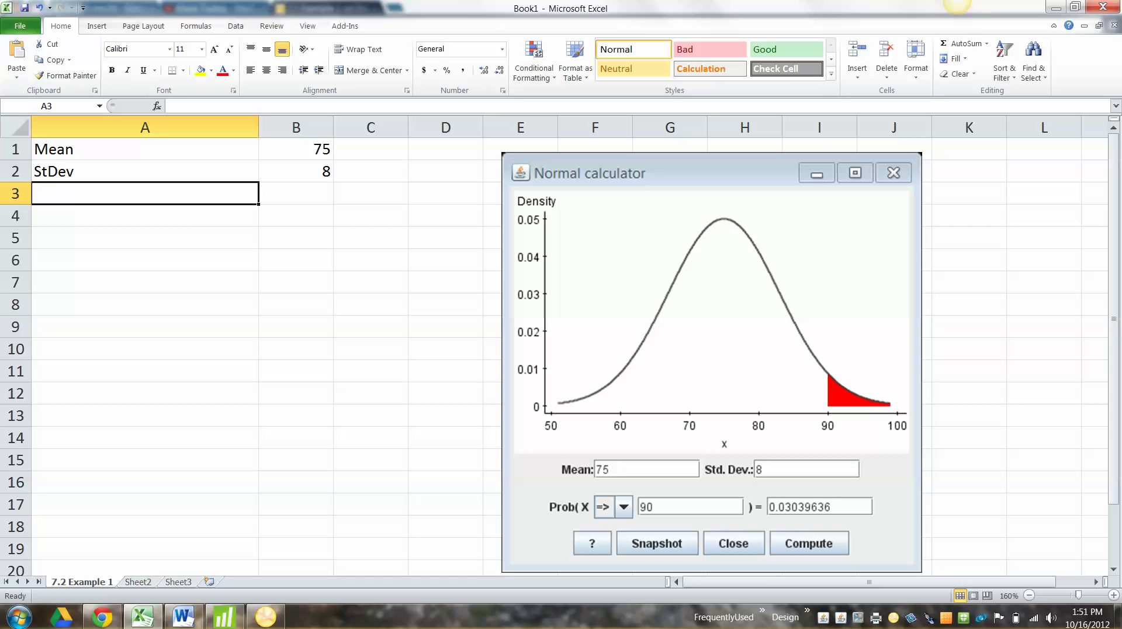
Step: Enter the label X-value in A3 with the value 90 in B3
type("X-value")
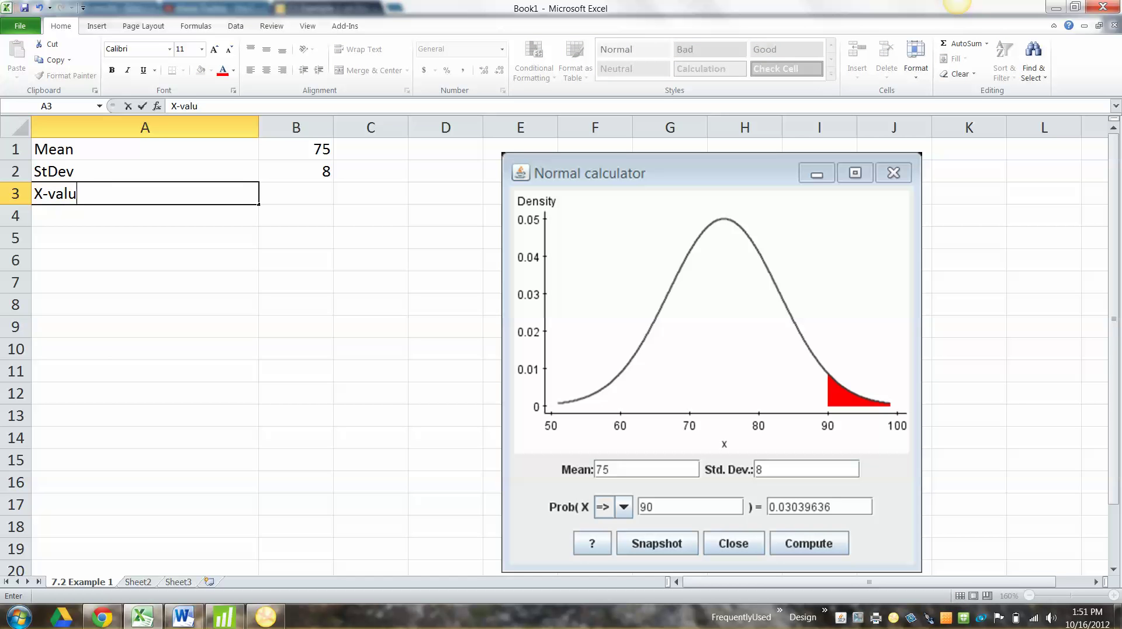
key("Tab")
type("90")
key("Return")
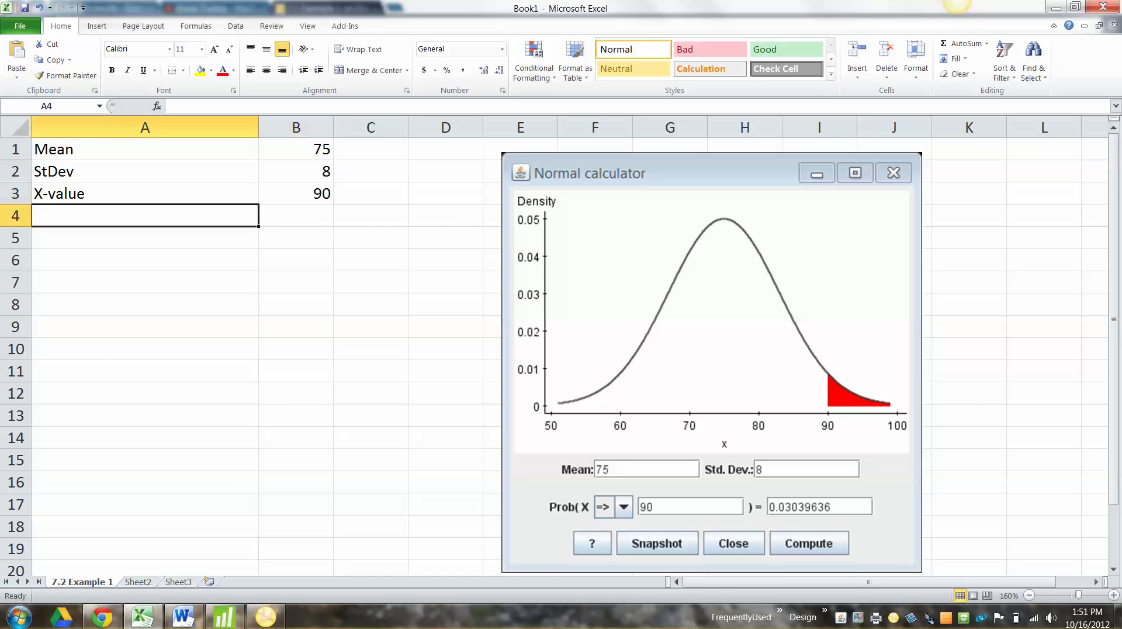
type("Proba")
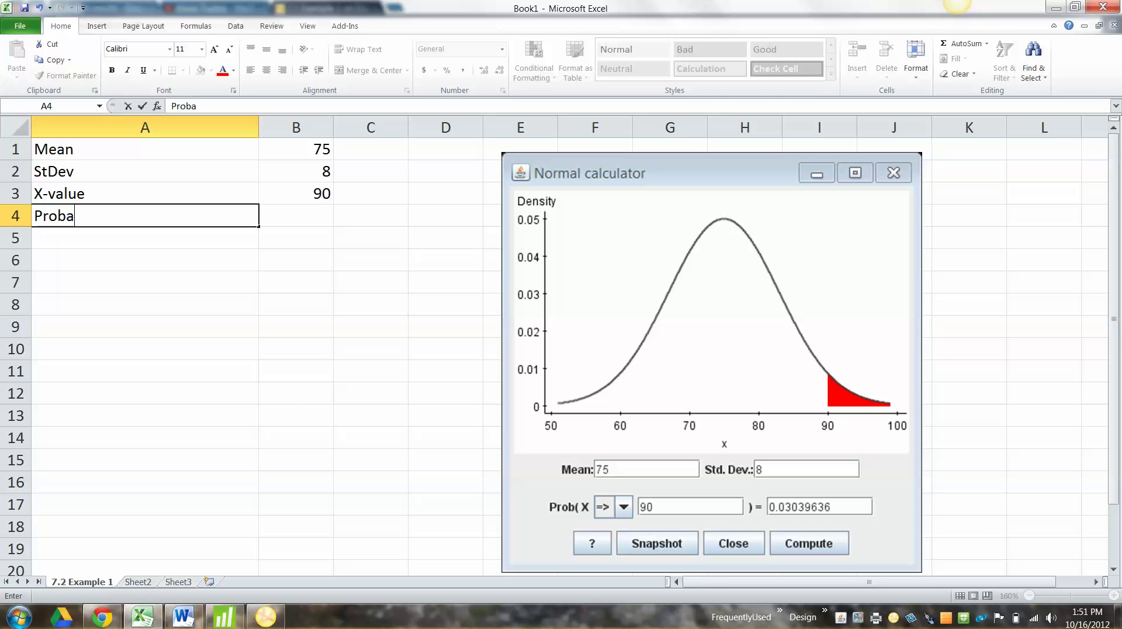
type("bility (")
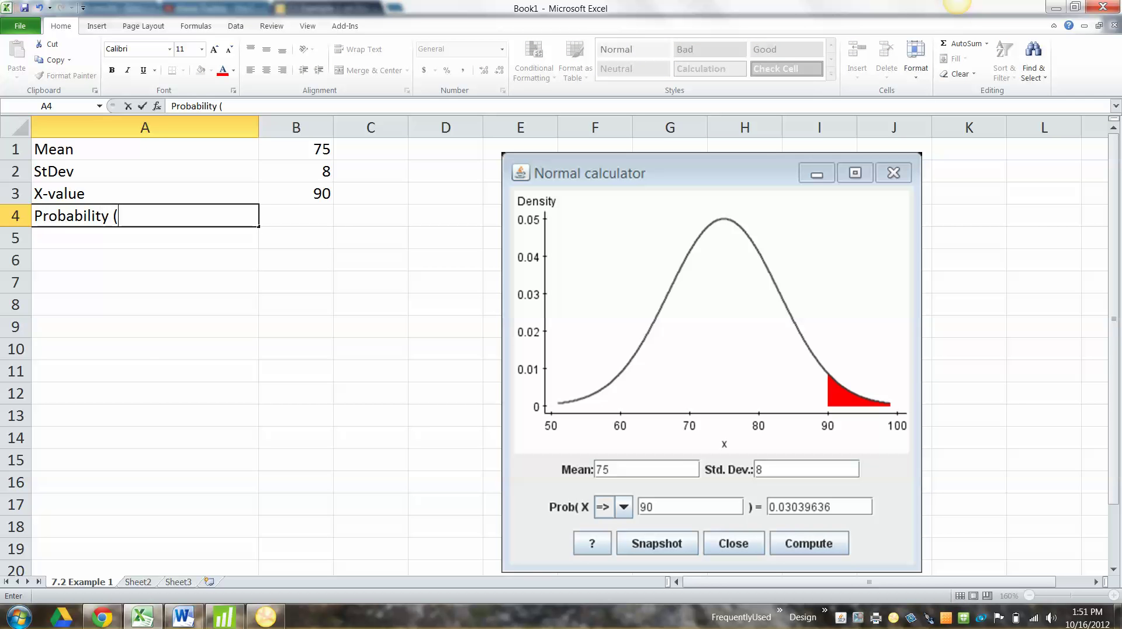
key("BackSpace")
key("BackSpace")
key("BackSpace")
key("BackSpace")
key("BackSpace")
key("BackSpace")
key("BackSpace")
key("BackSpace")
key("BackSpace")
key("BackSpace")
key("BackSpace")
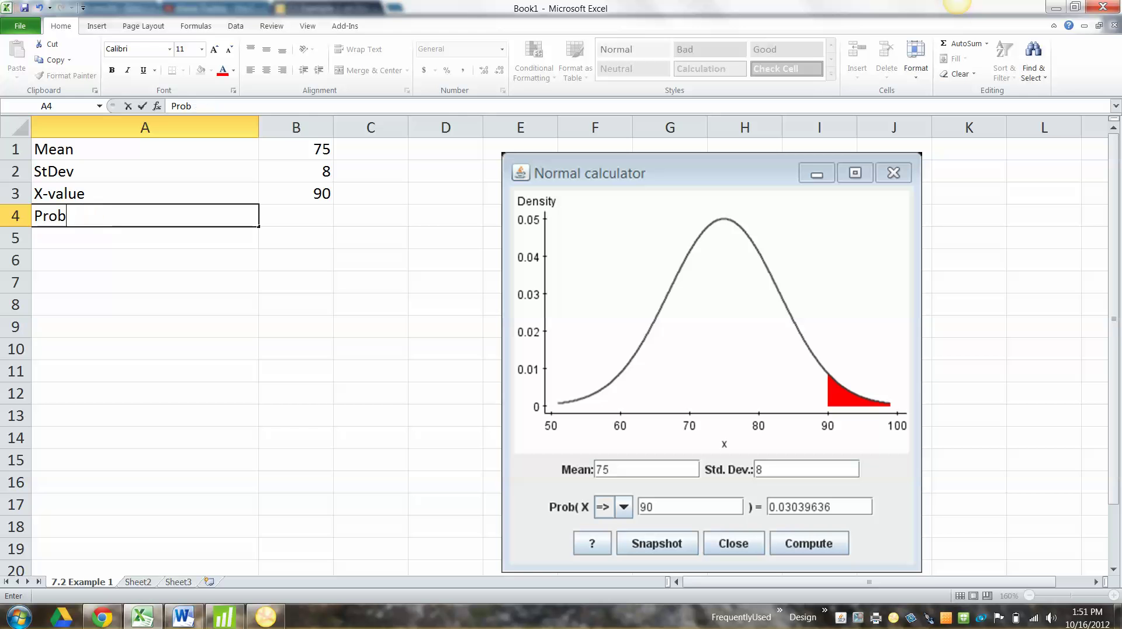
key("BackSpace")
type("(X")
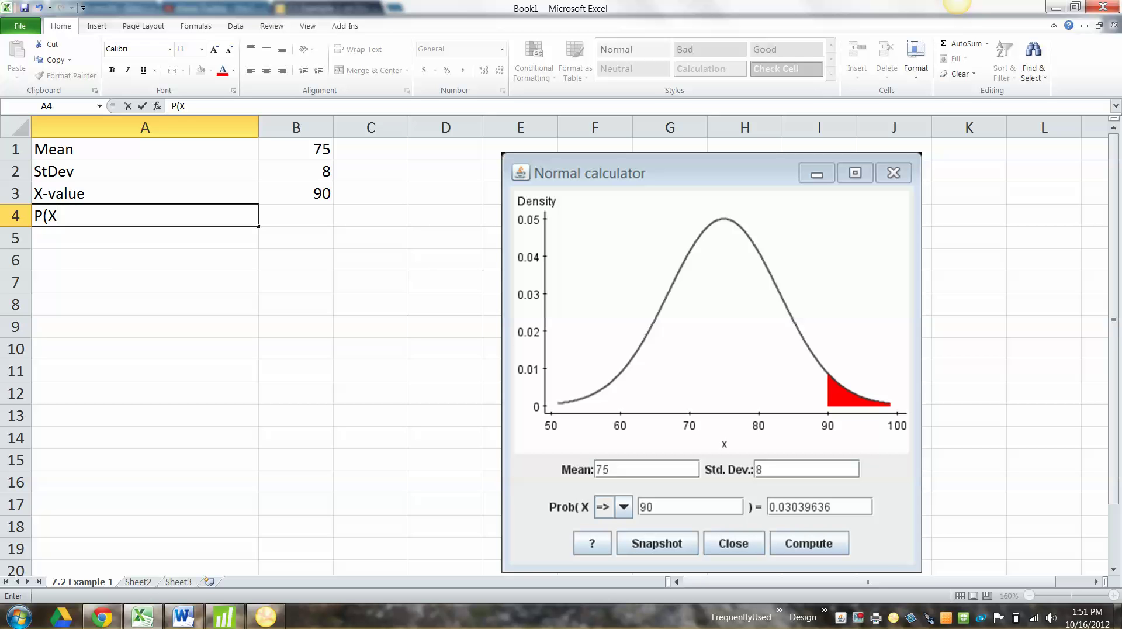
type(">90)")
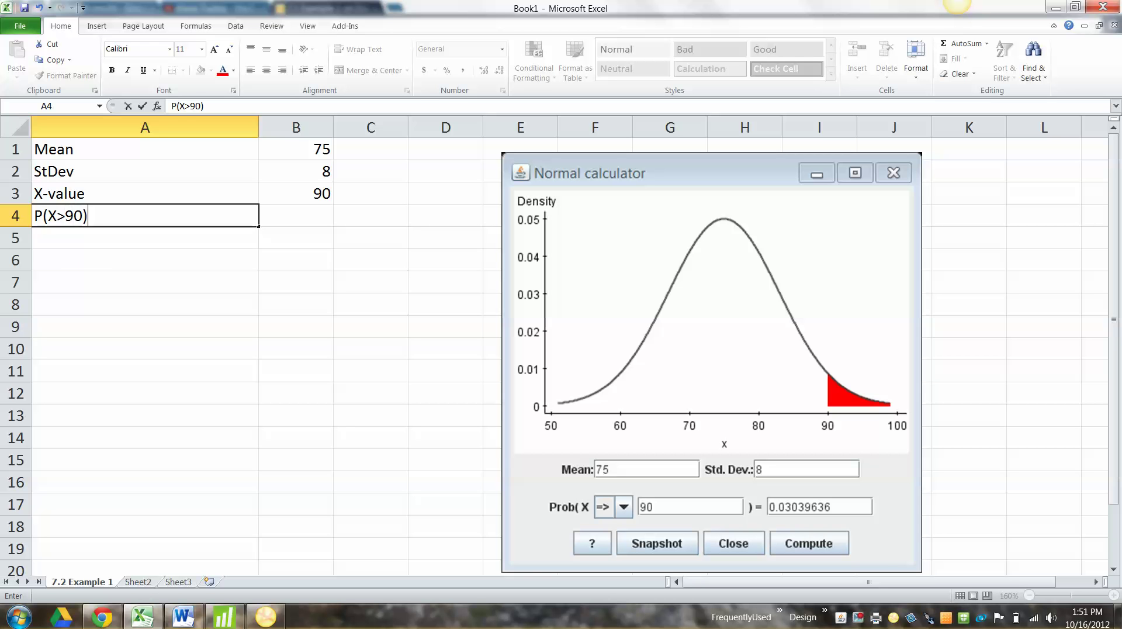
key("Tab")
type("=")
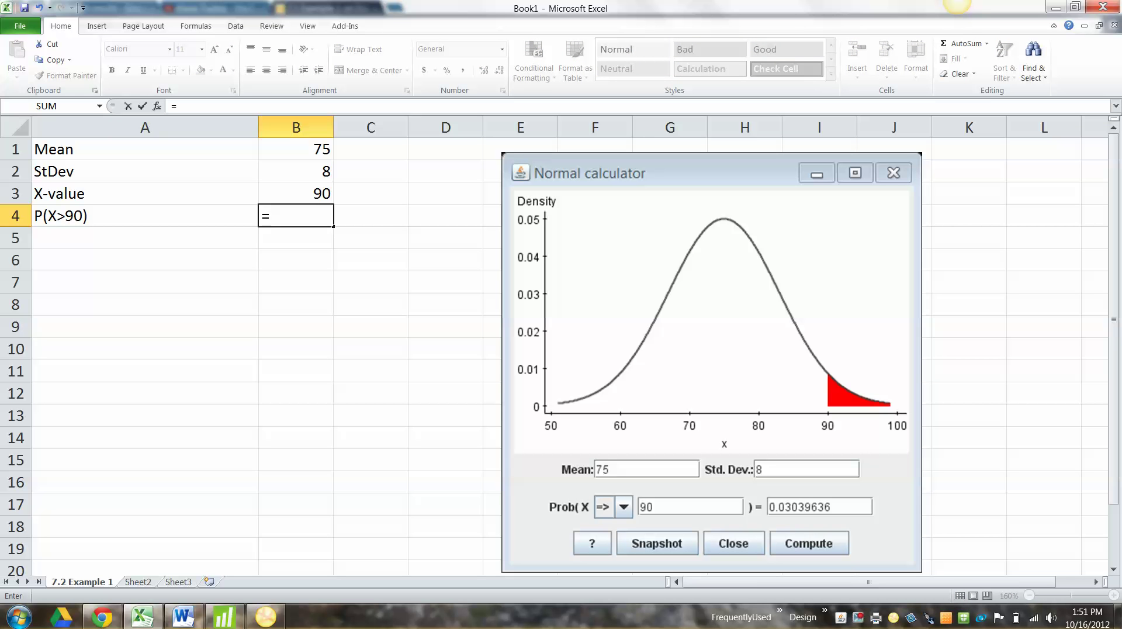
key("BackSpace")
key("Left")
key("Delete")
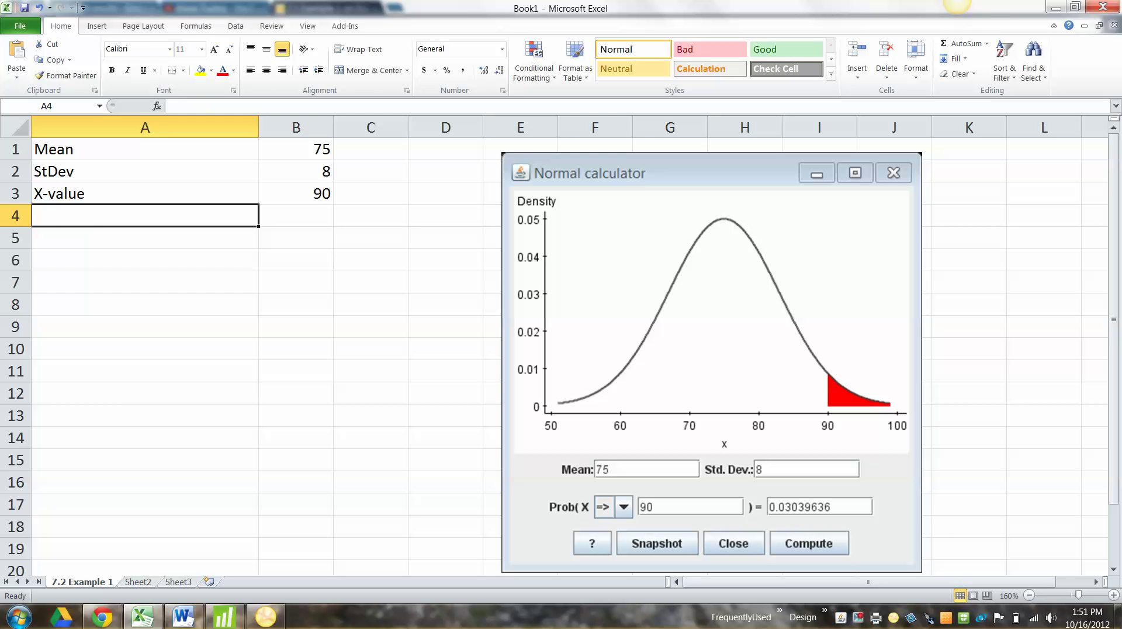
Step: Enter the formula =NORM.DIST(B3, B1,B2,TRUE) in cell B5 and fit column B's width to its contents
key("Down")
key("Right")
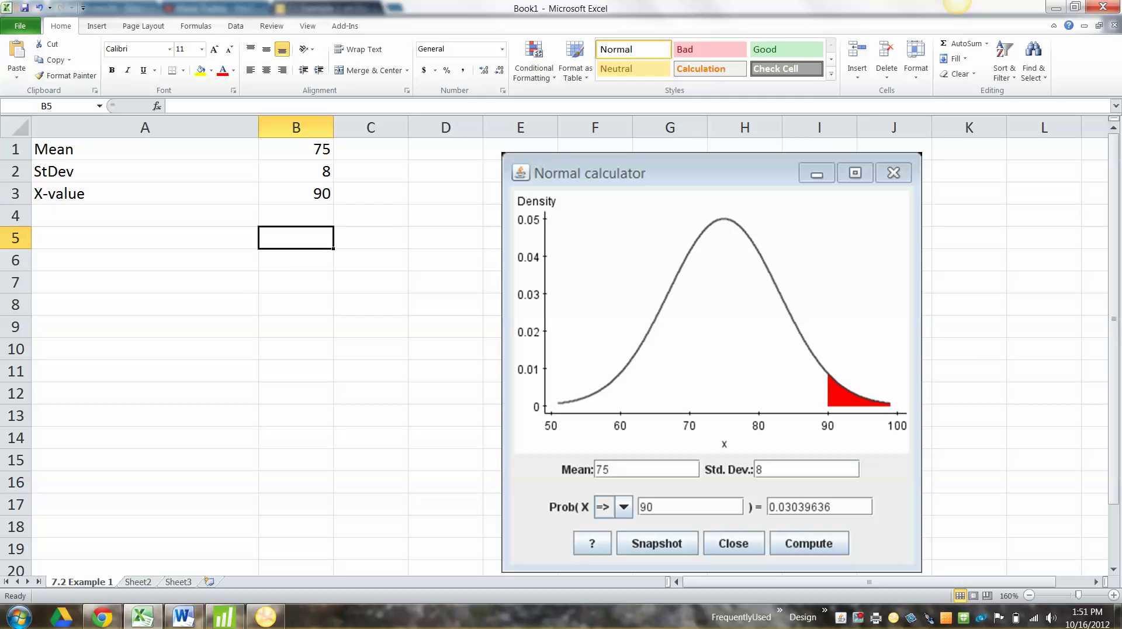
type("=NORM.")
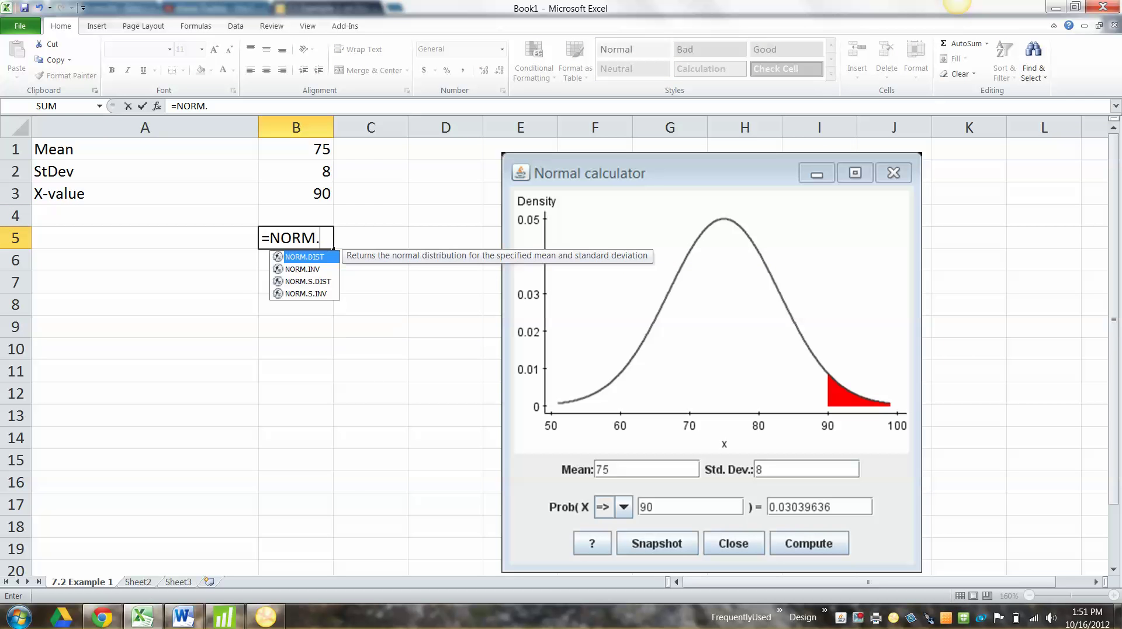
type("DIST(")
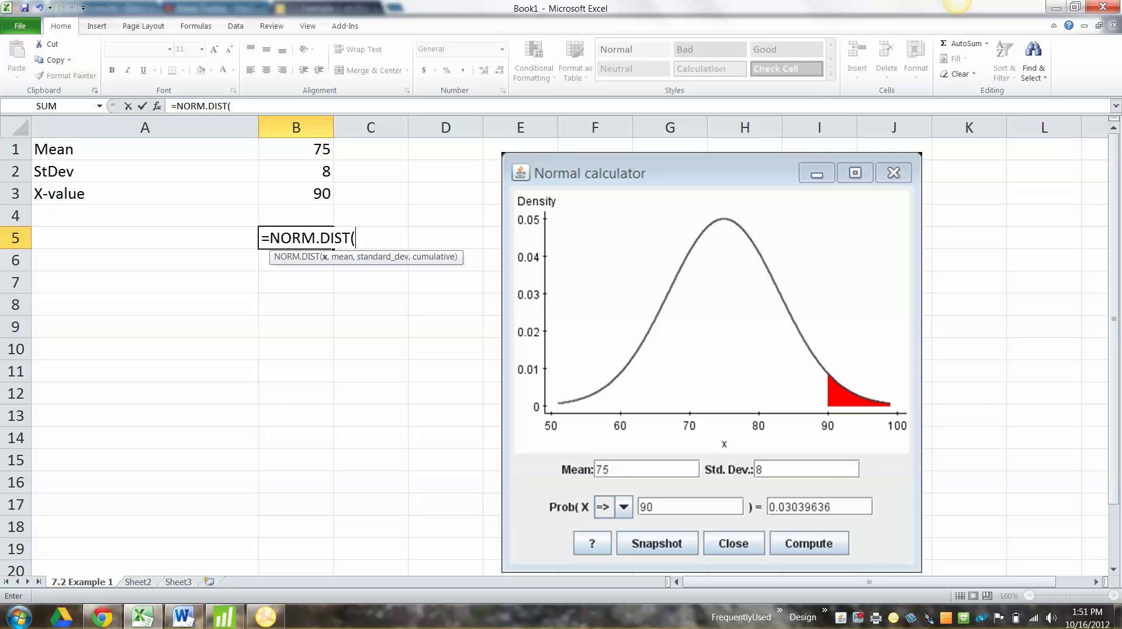
key("Up")
key("Up")
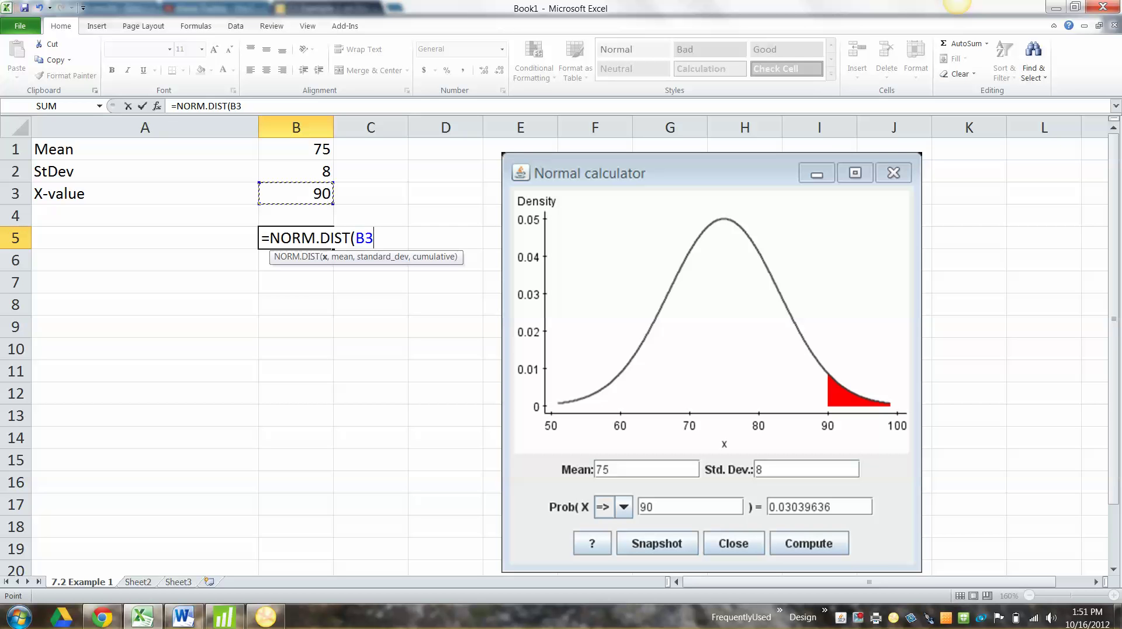
type(",")
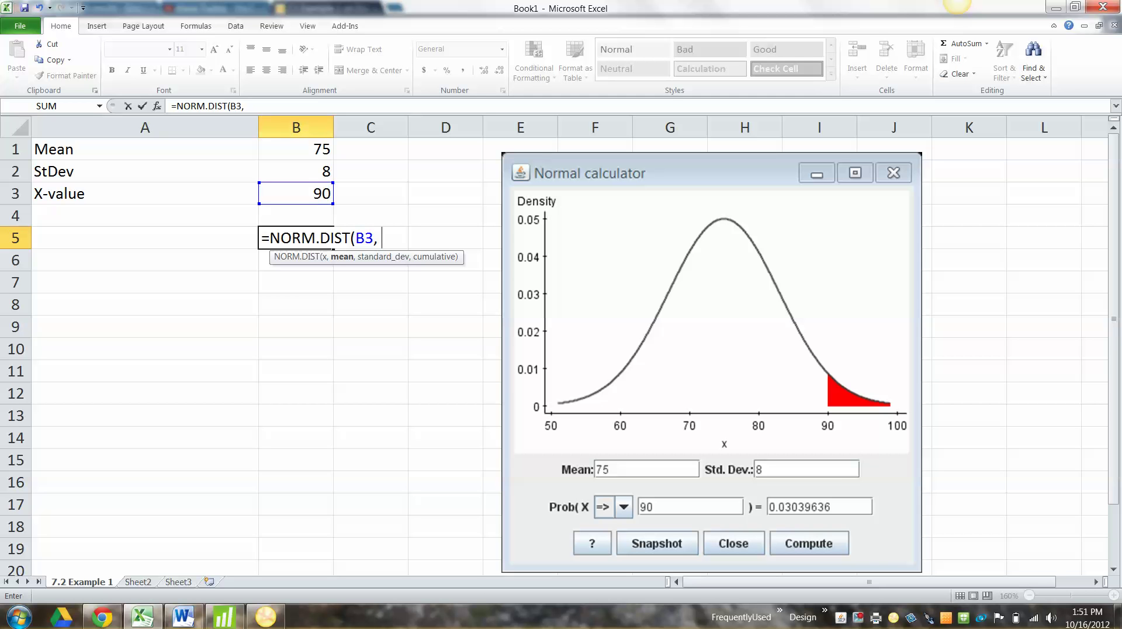
left_click(296, 150)
type(",")
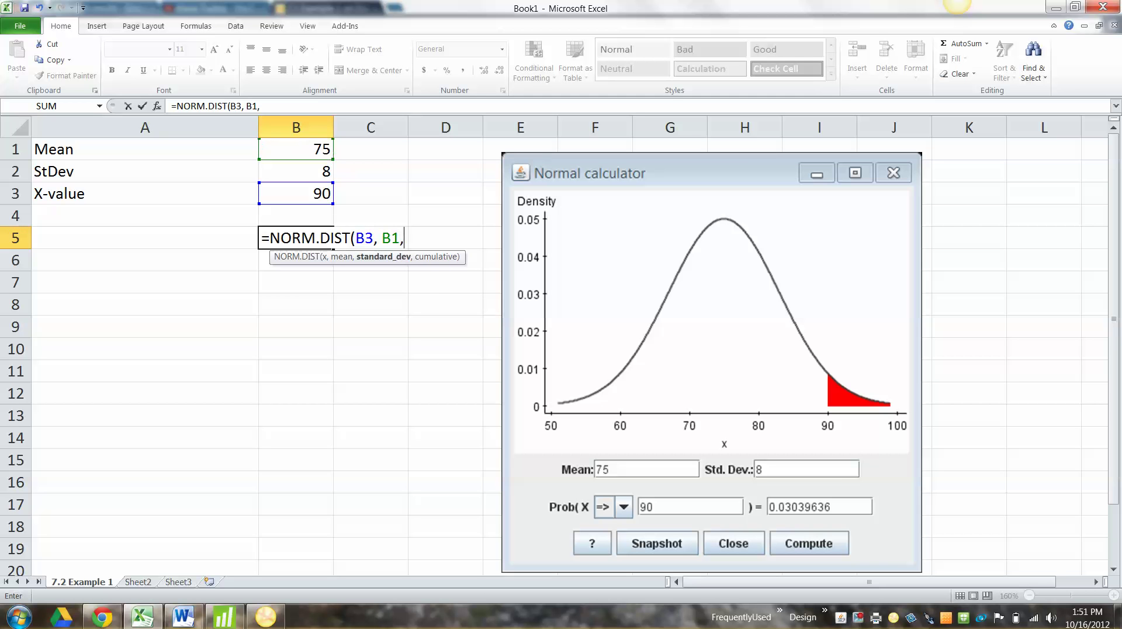
left_click(297, 171)
type(",")
type("T")
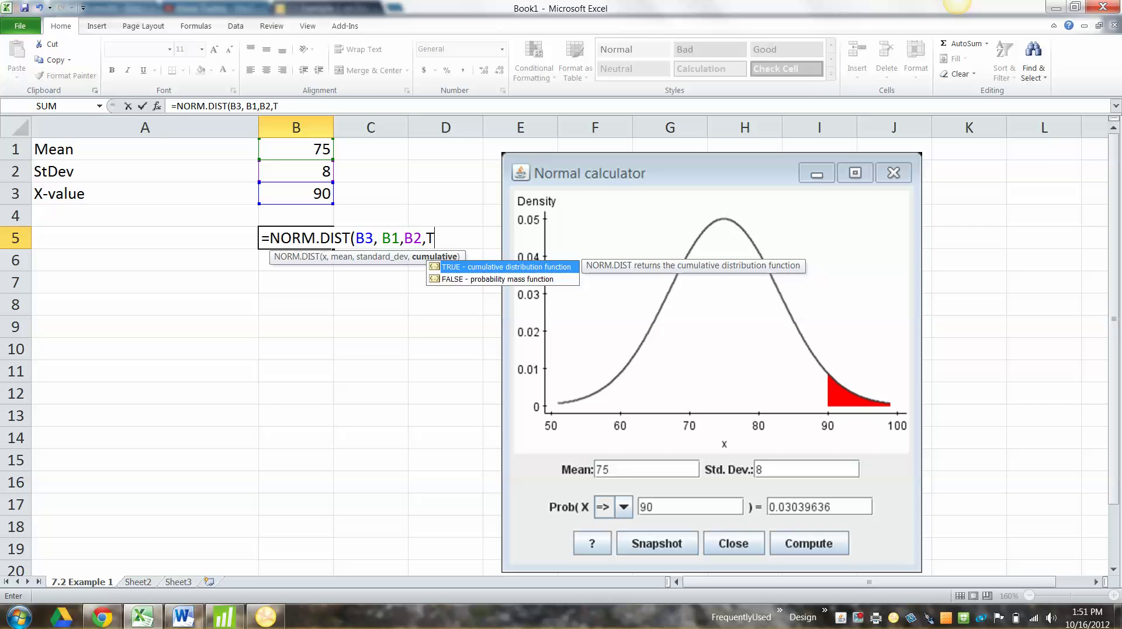
type("RUE)")
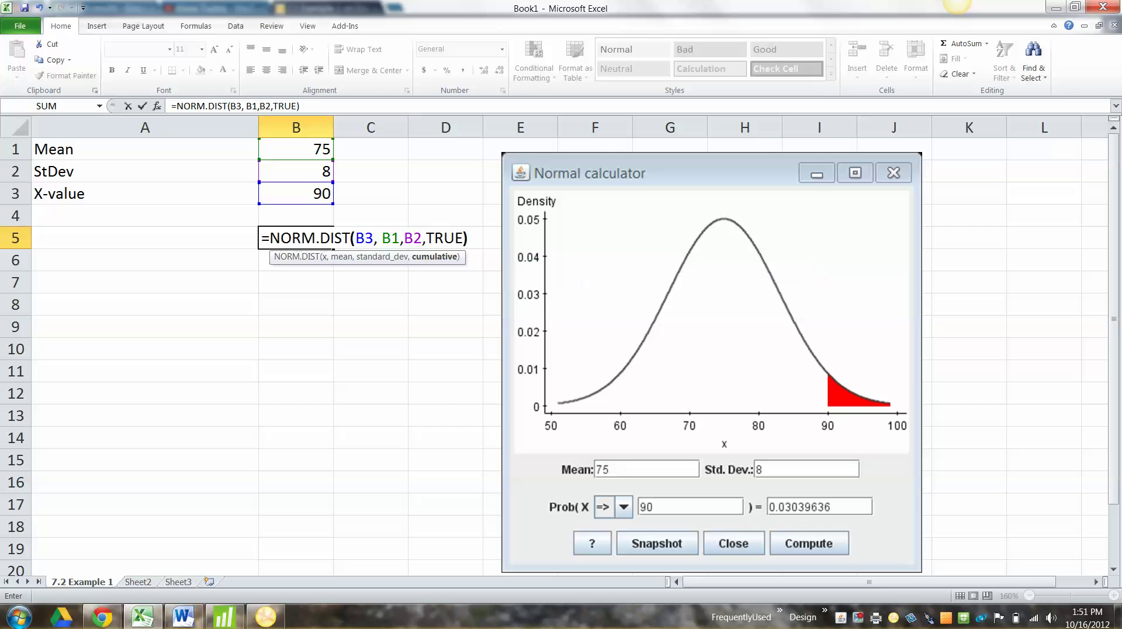
key("BackSpace")
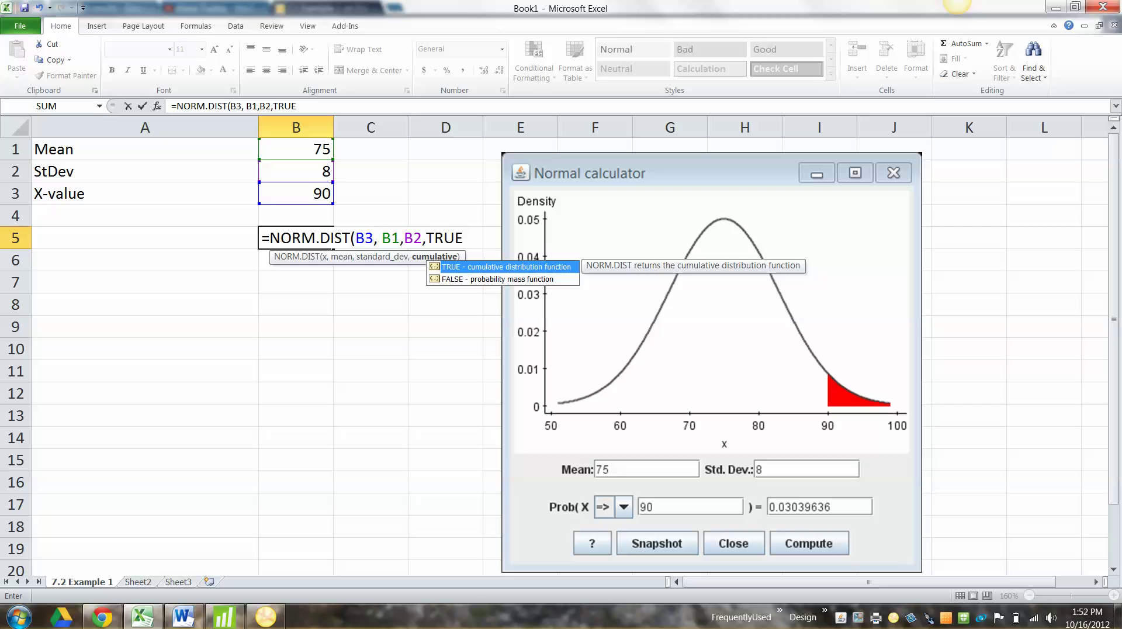
type(")")
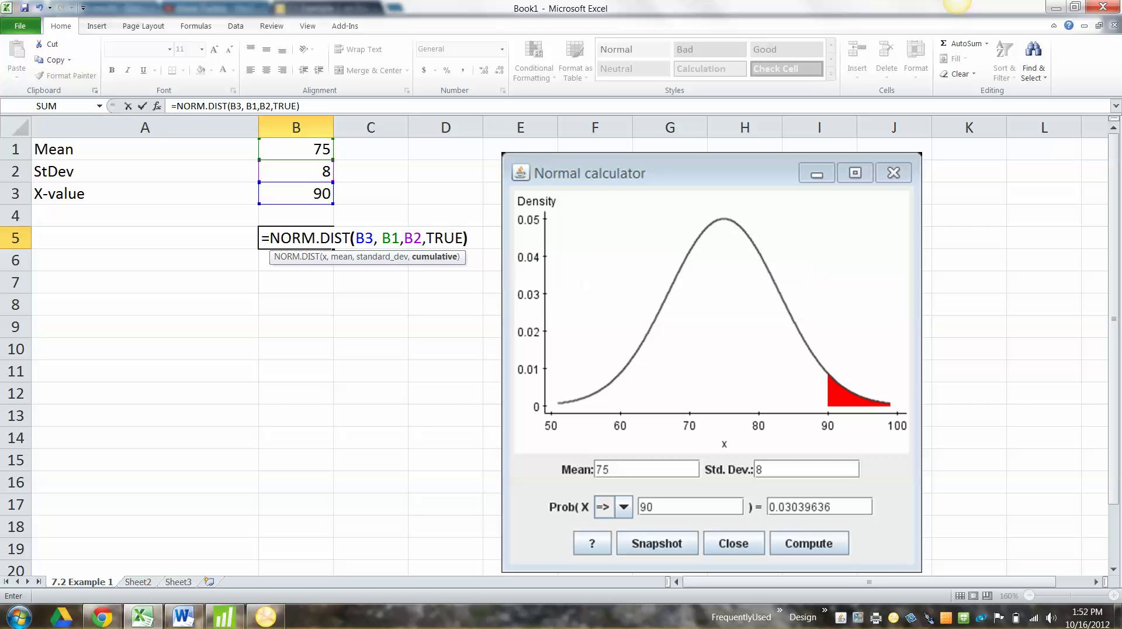
key("Return")
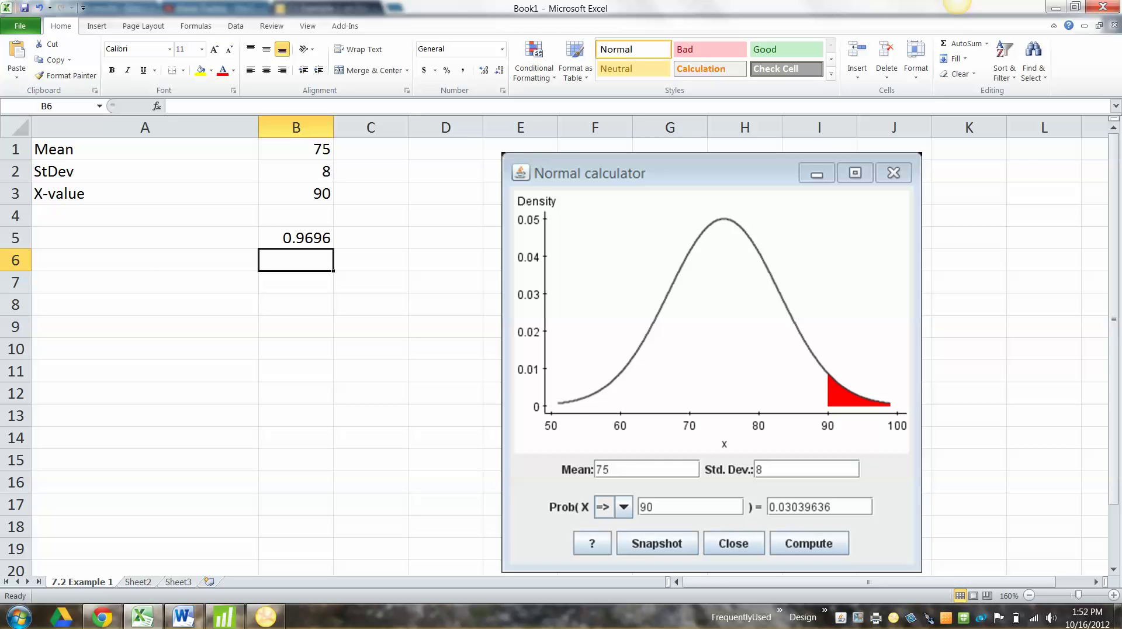
double_click(333, 127)
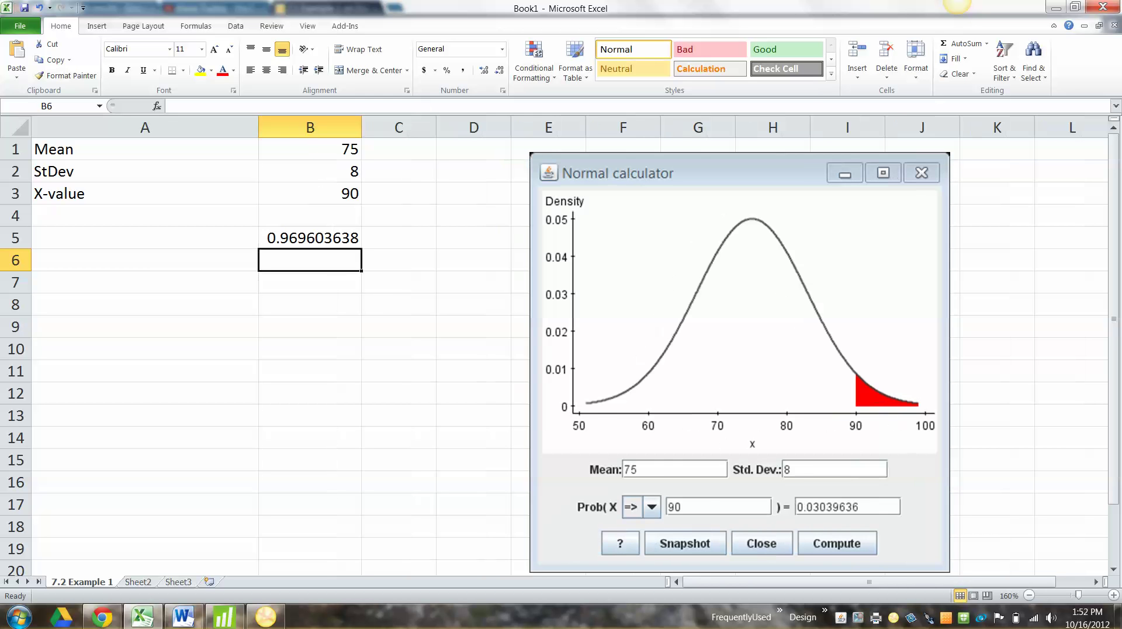
Step: Label cell A5 with the text P(X<90) = NORM.DIST(90,75,8,TRUE) and fit column A's width to its contents
left_click(310, 237)
left_click_drag(183, 105, 300, 106)
key("Return")
key("Left")
key("Up")
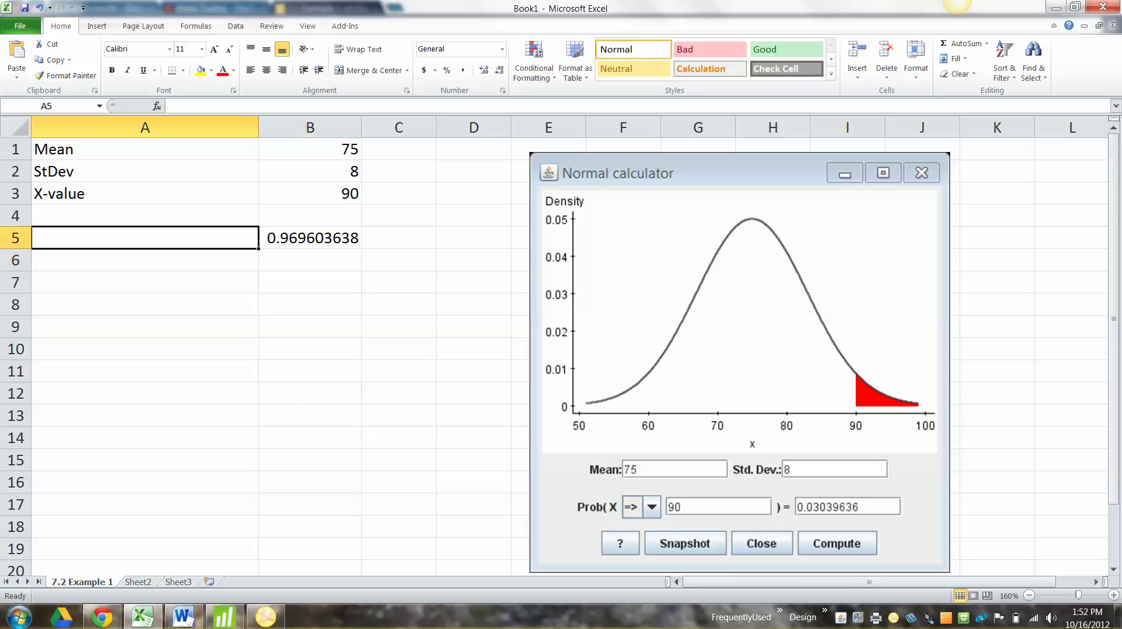
type("P(X")
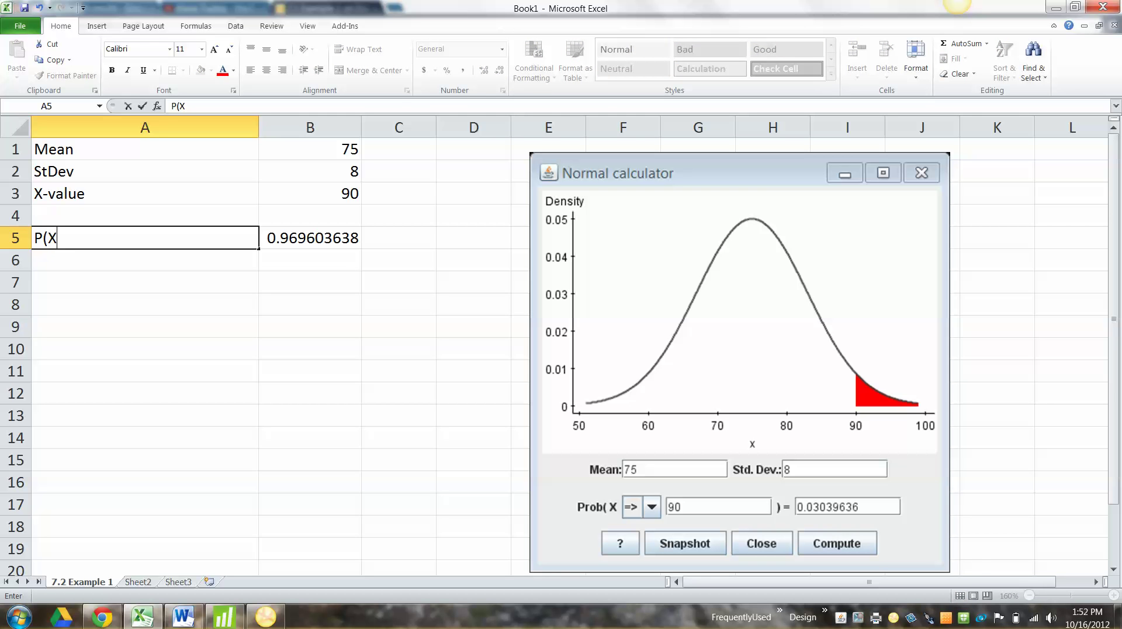
type("<90) = NORM.DIST")
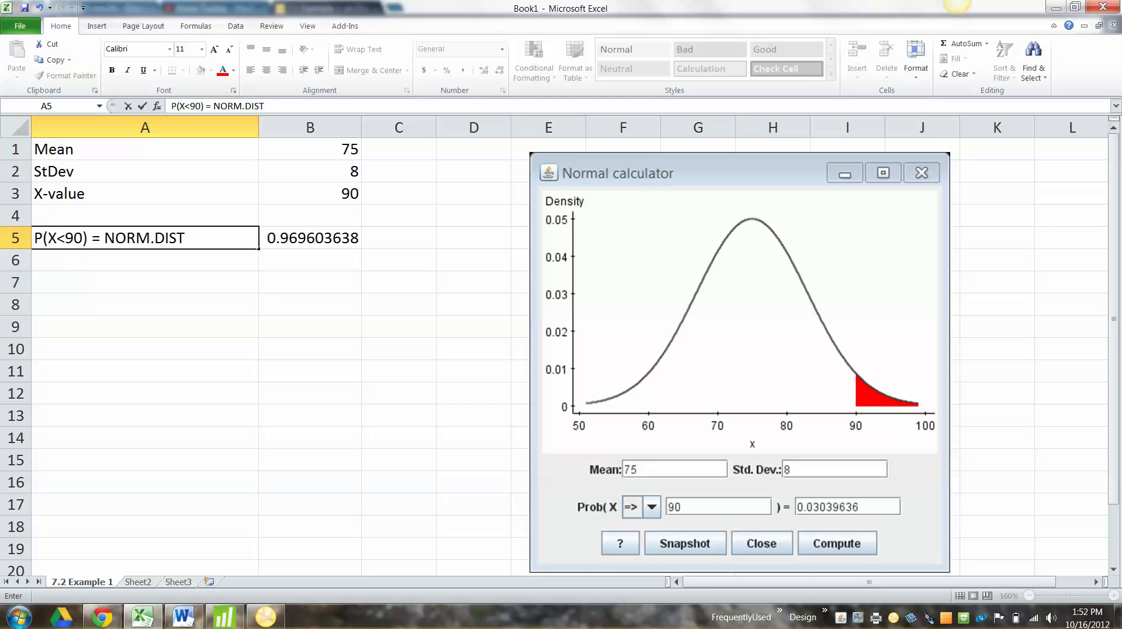
type("(90,75,8,TRUE)")
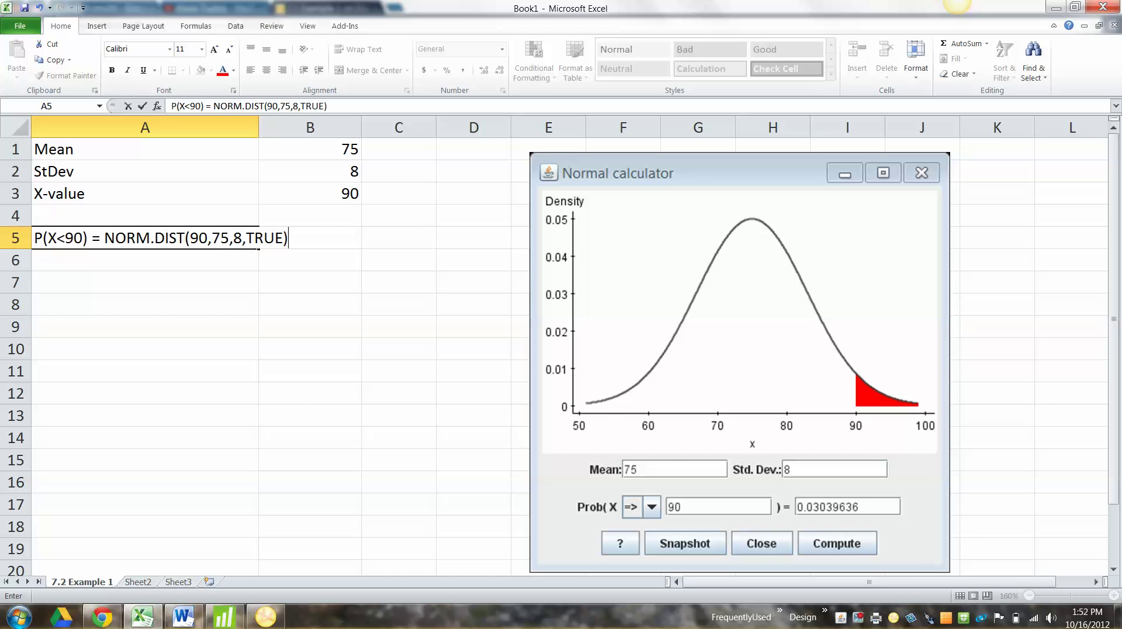
key("Return")
double_click(259, 126)
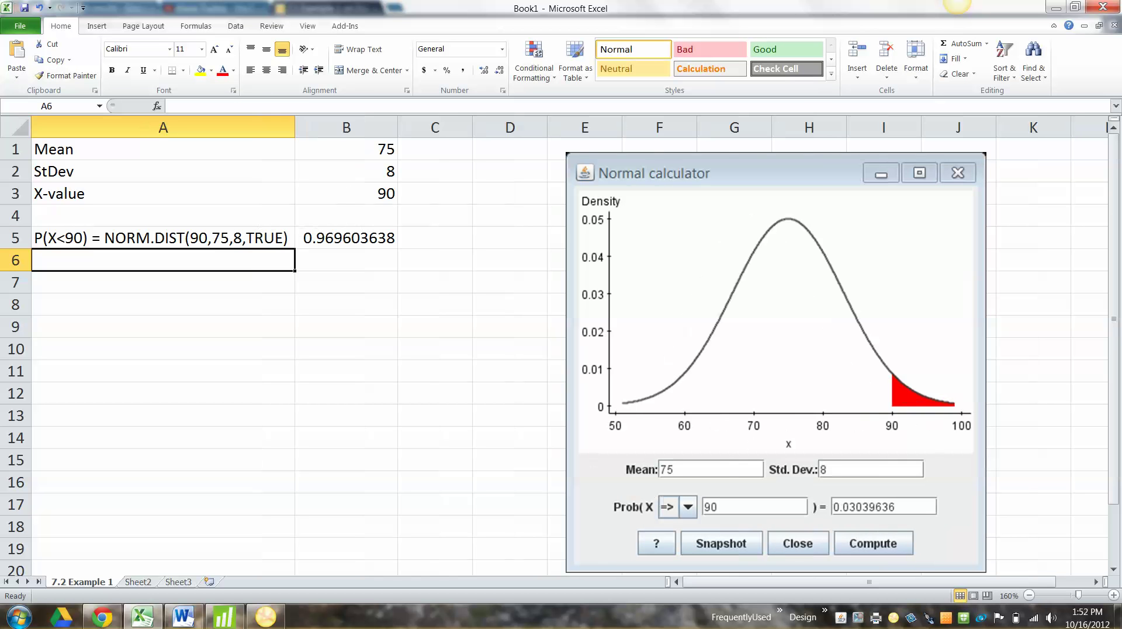
Step: Label cell A6 with the text P(X>90) = 1-NORM.DIST(90,75,8,true)
left_click(163, 237)
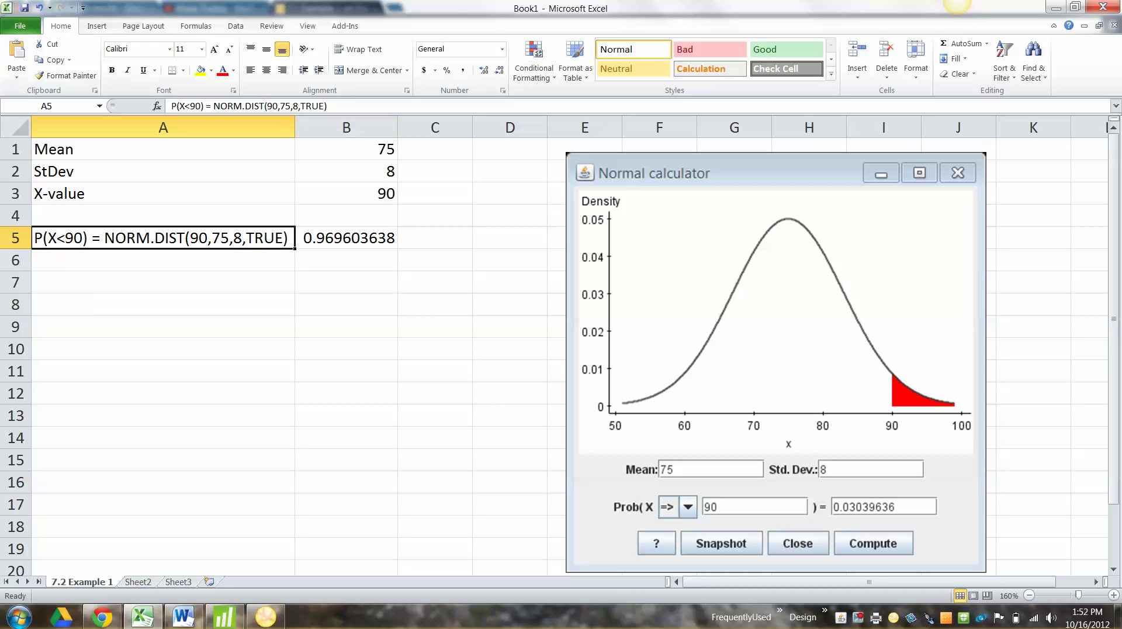
left_click(346, 260)
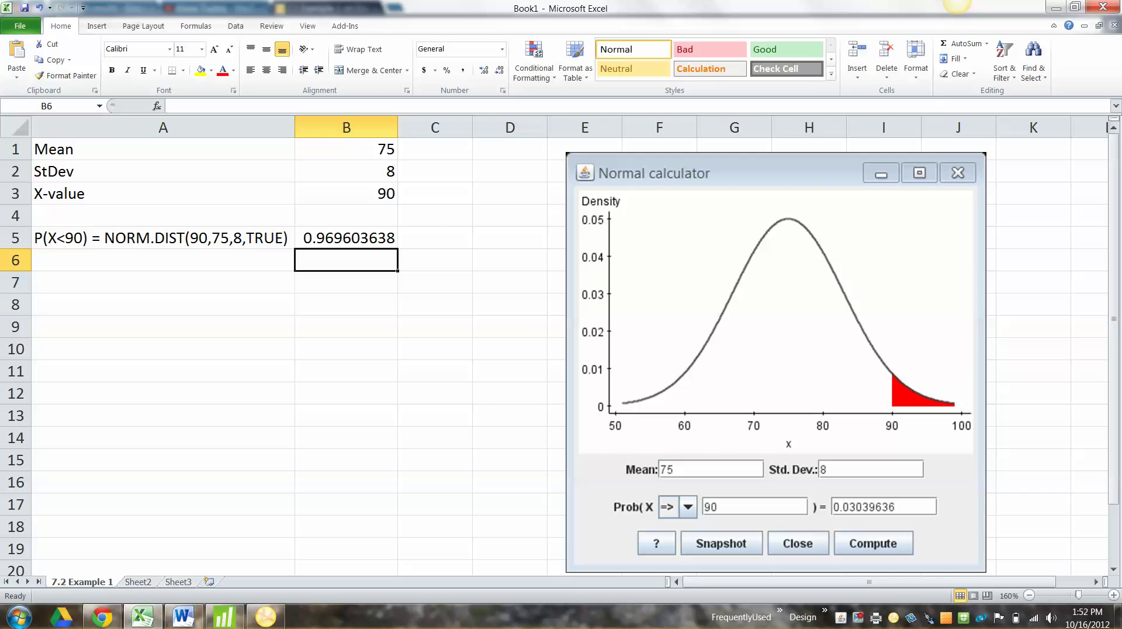
left_click(163, 260)
type("P(xX")
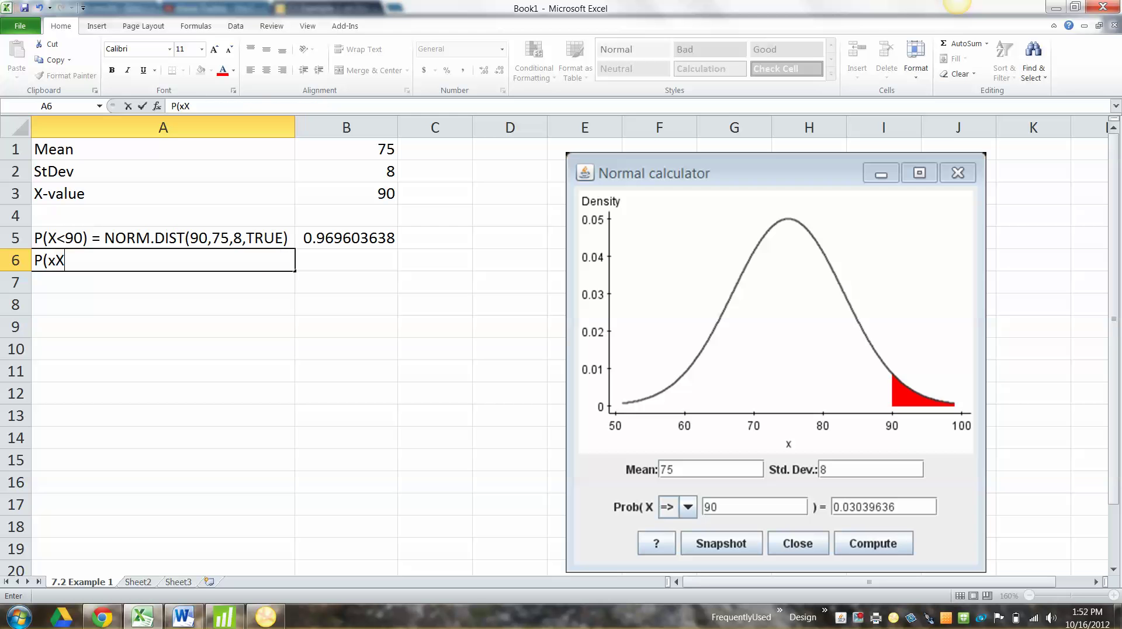
key("BackSpace")
key("BackSpace")
type("X>90) = 1-")
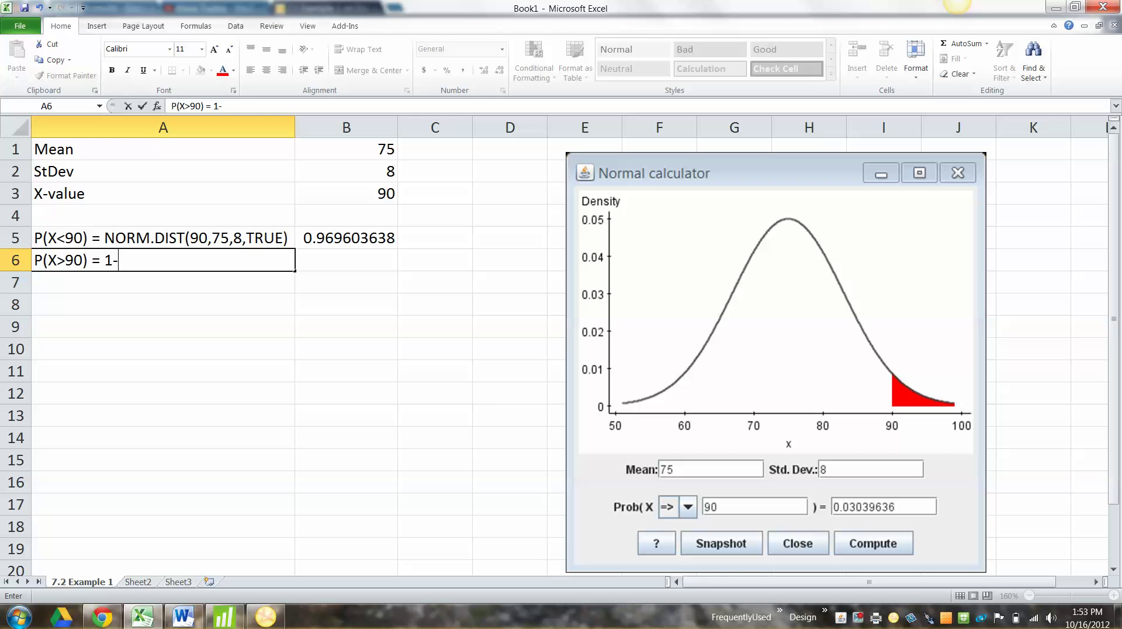
type("NORM")
key("BackSpace")
type("RM.DIST(")
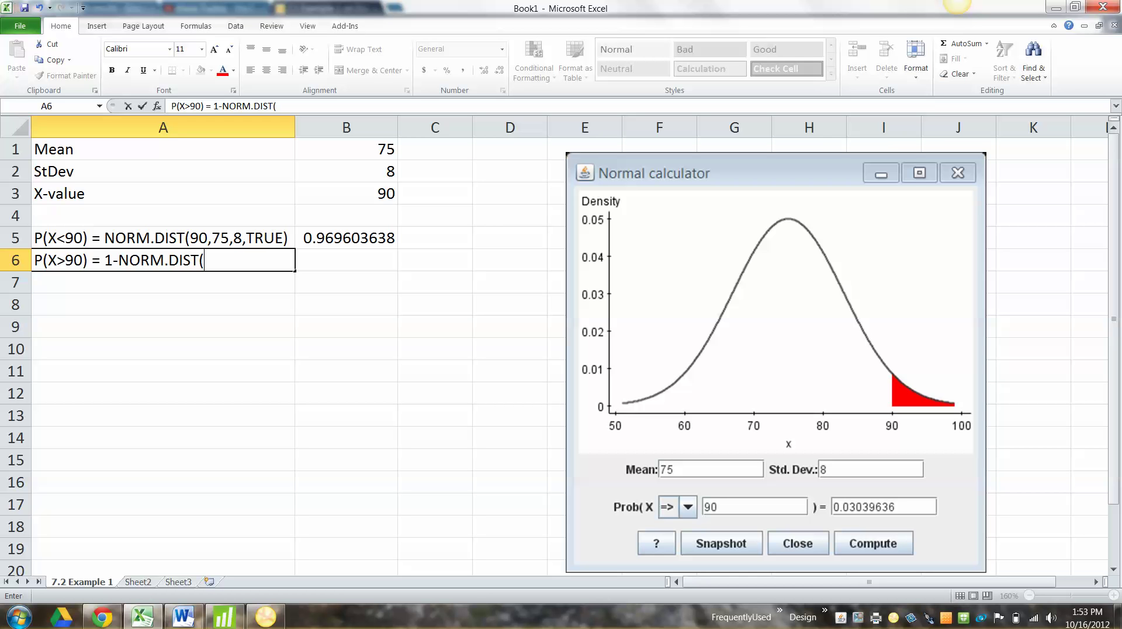
type("90,75,8,true)")
key("Return")
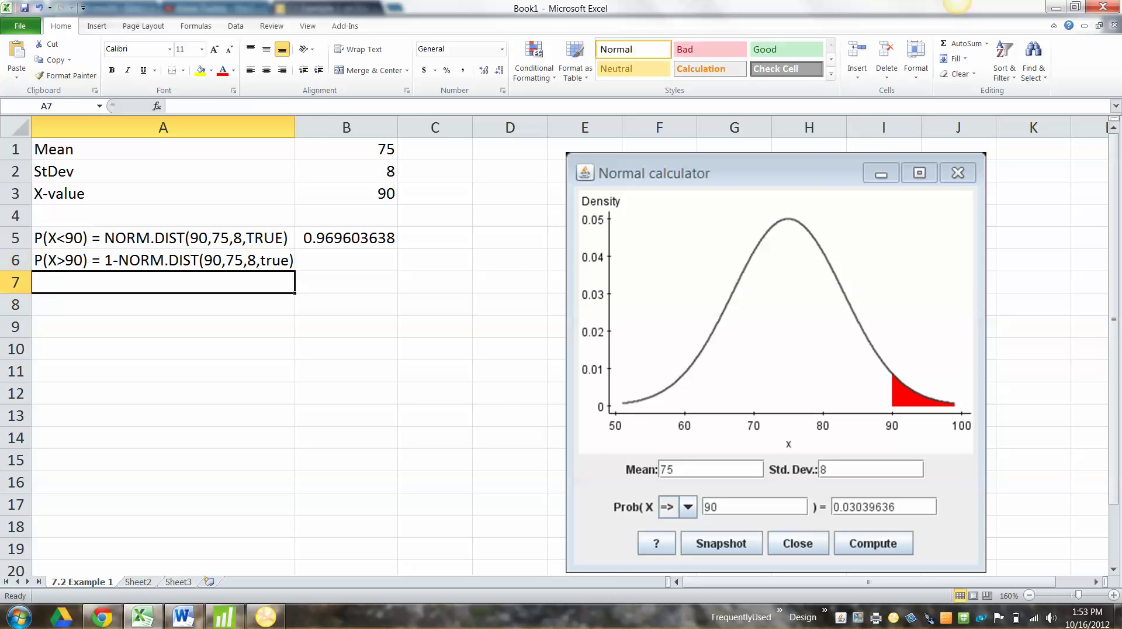
Step: Compute the complement probability in cell B6 with the formula =1-B5
key("Up")
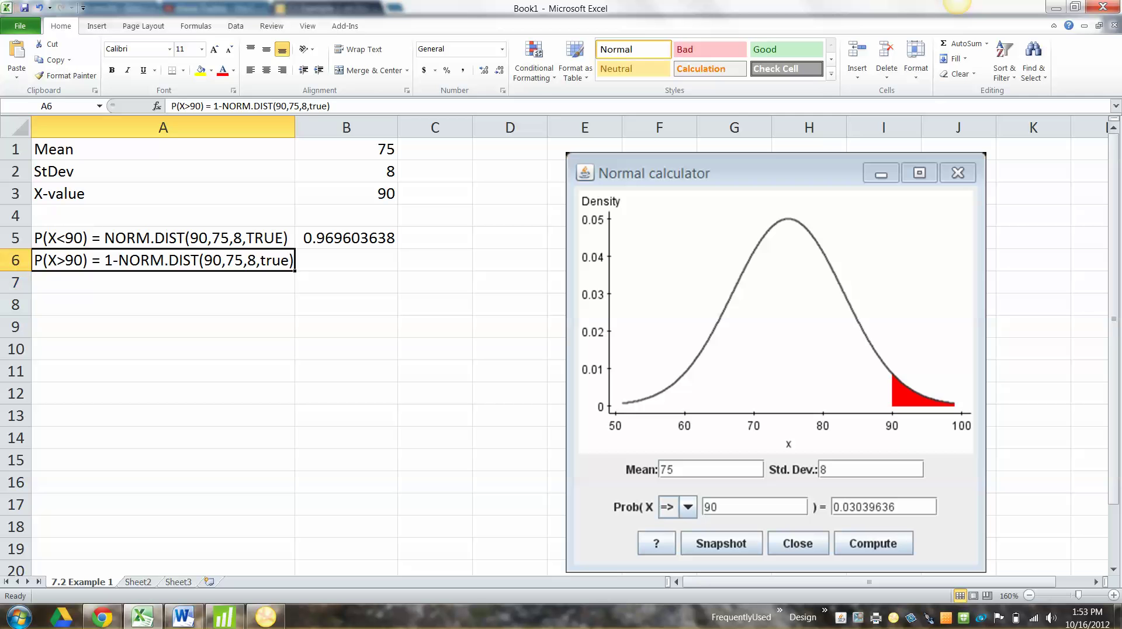
key("Right")
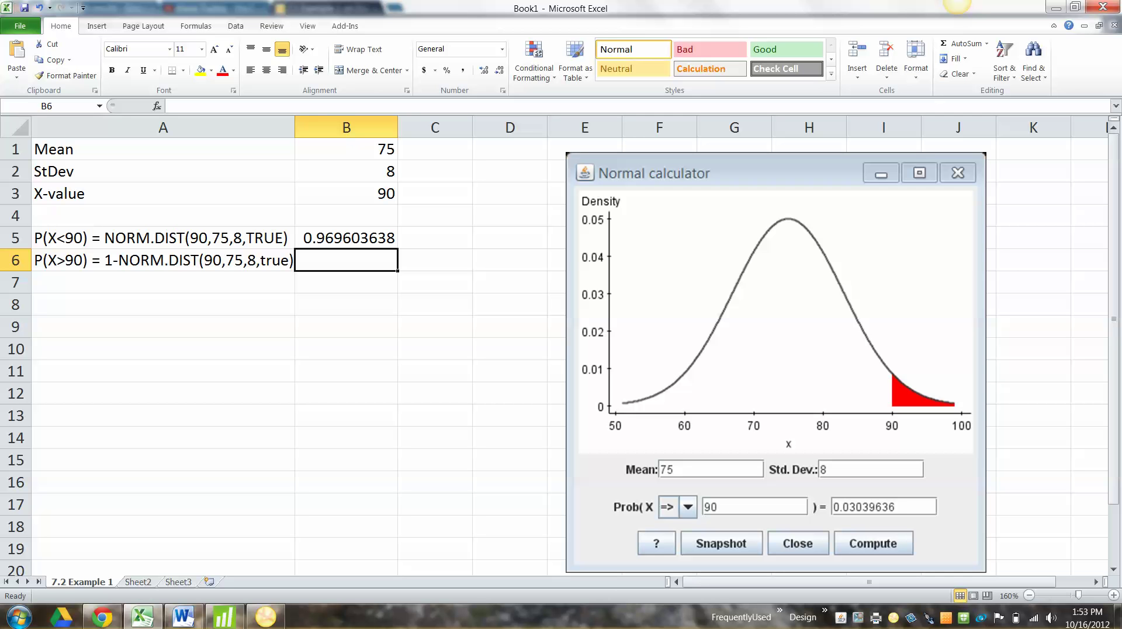
type("=")
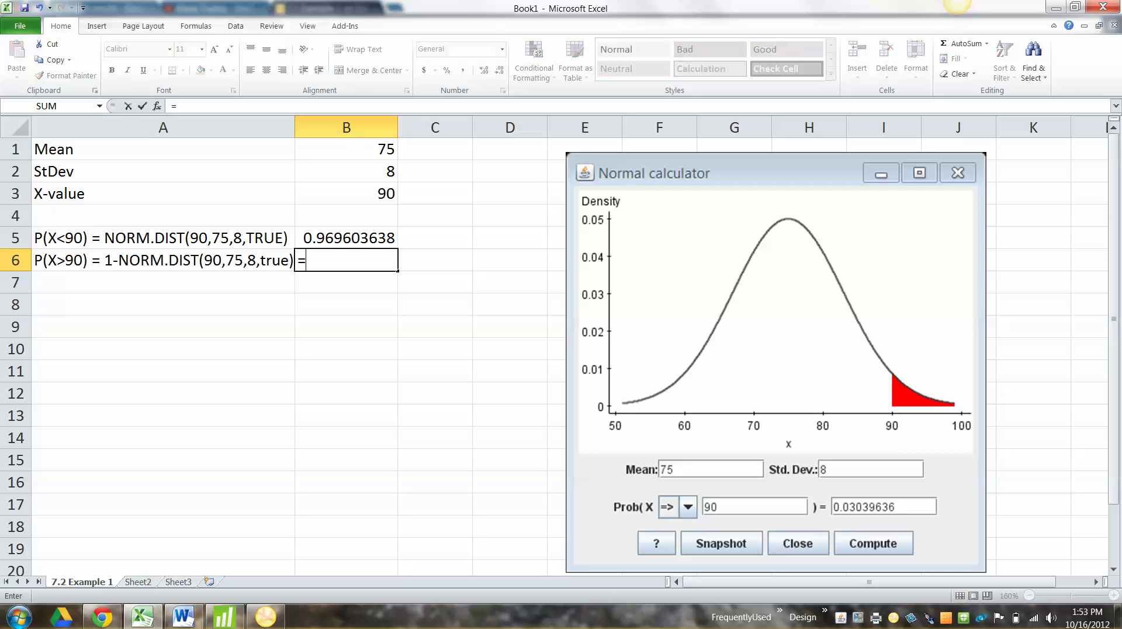
type("1-")
key("Up")
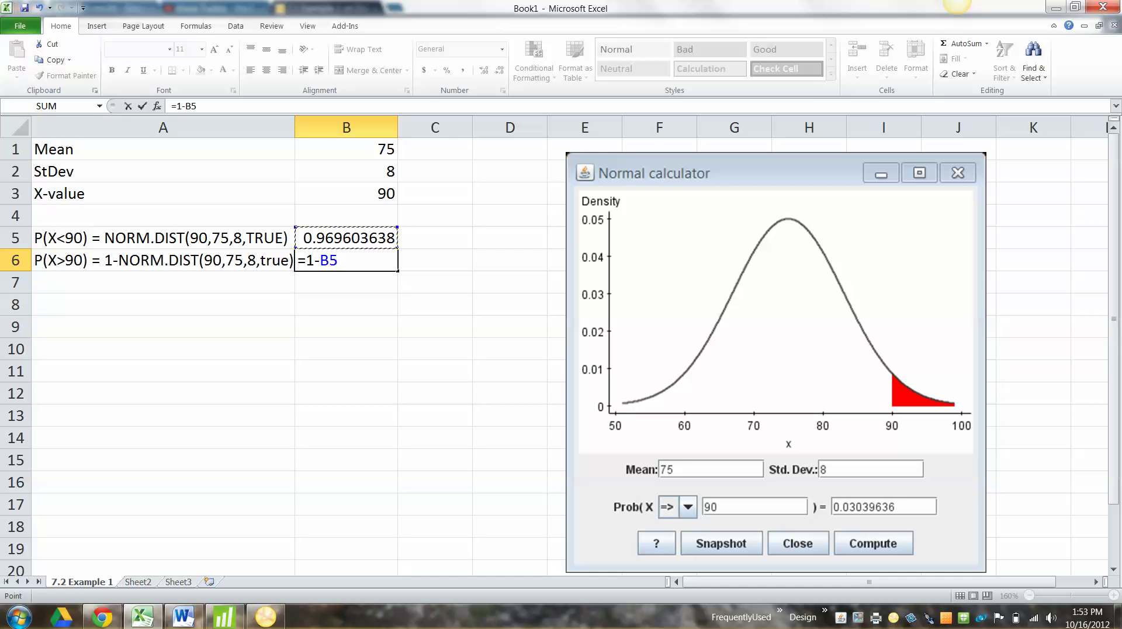
type(")")
key("Return")
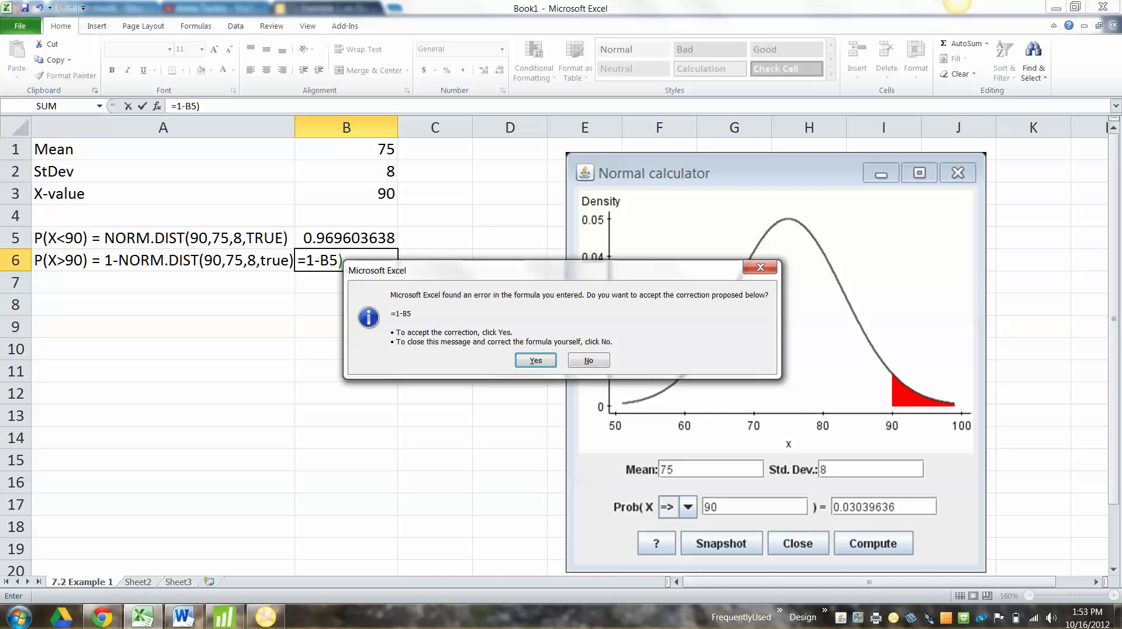
left_click(589, 359)
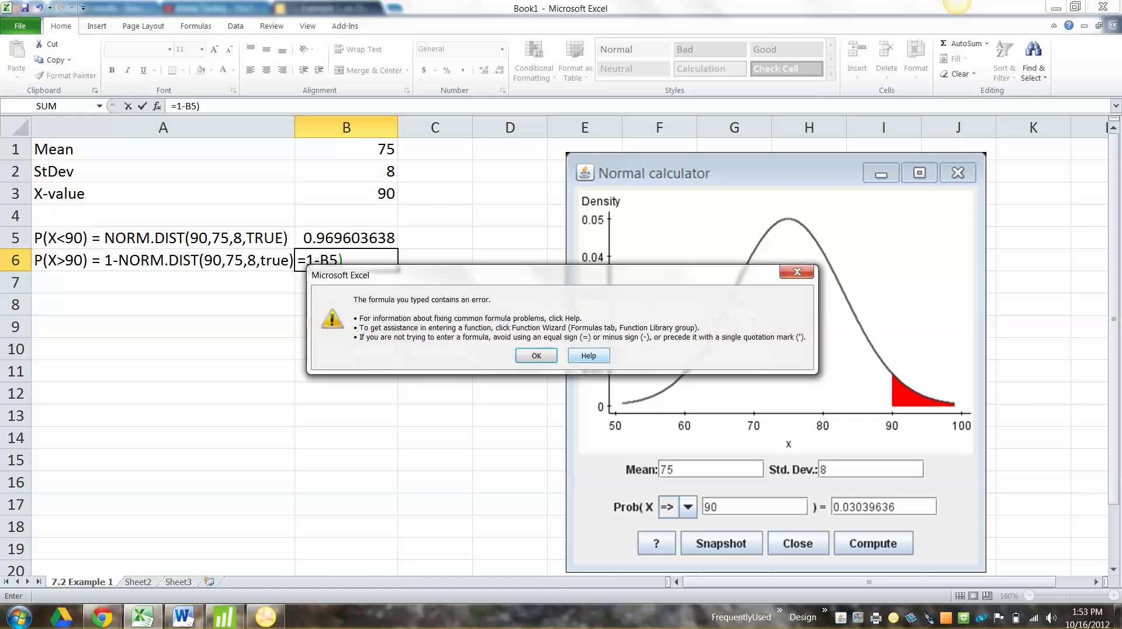
key("Return")
key("End")
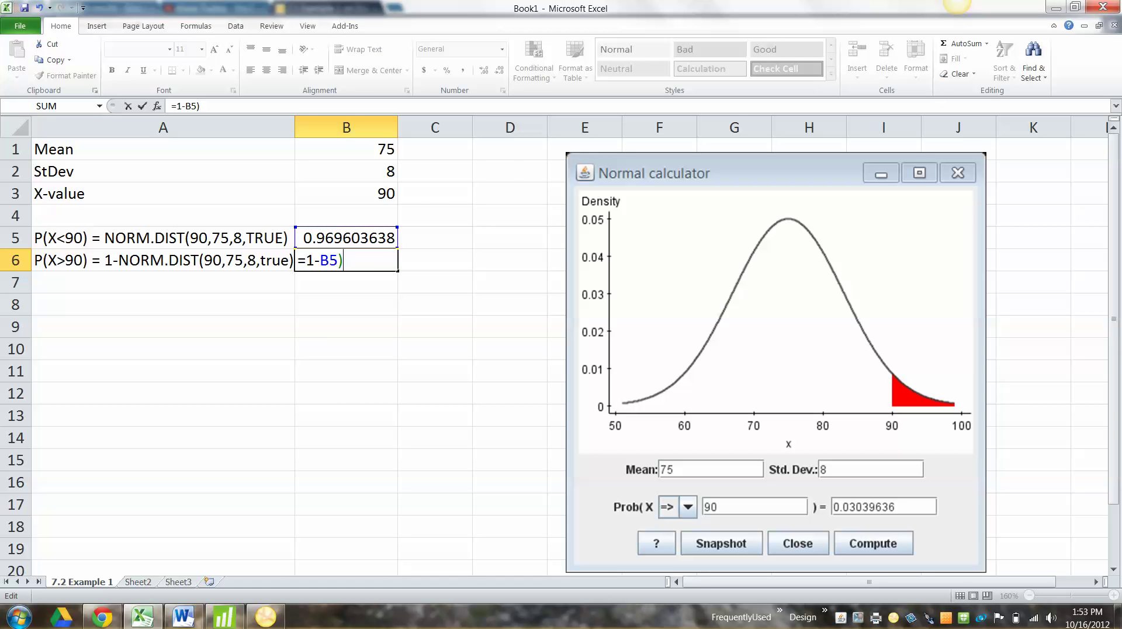
key("BackSpace")
key("Return")
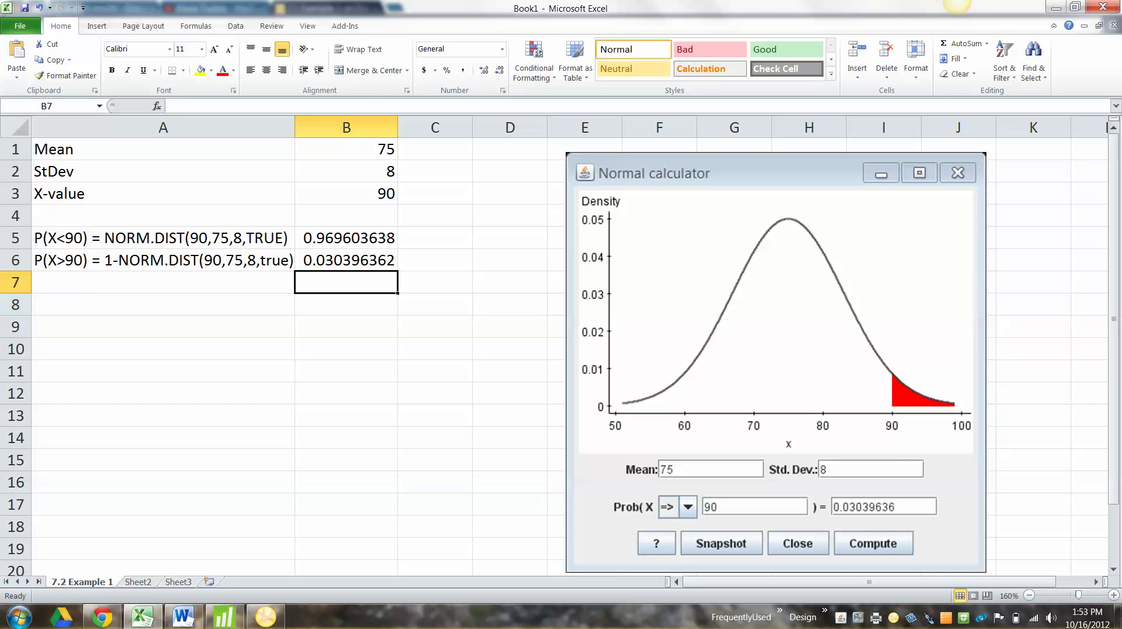
Step: Enter the formula =1-NORM.DIST(90,75,8,true) in cell B7
type("=1-")
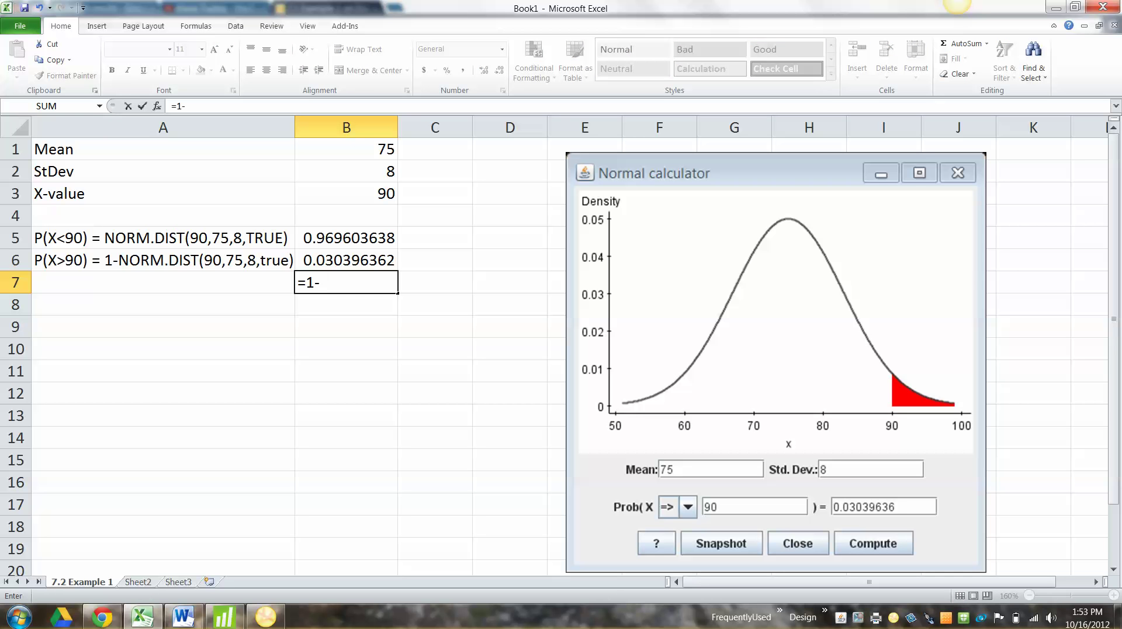
type("NORM>D")
key("BackSpace")
key("BackSpace")
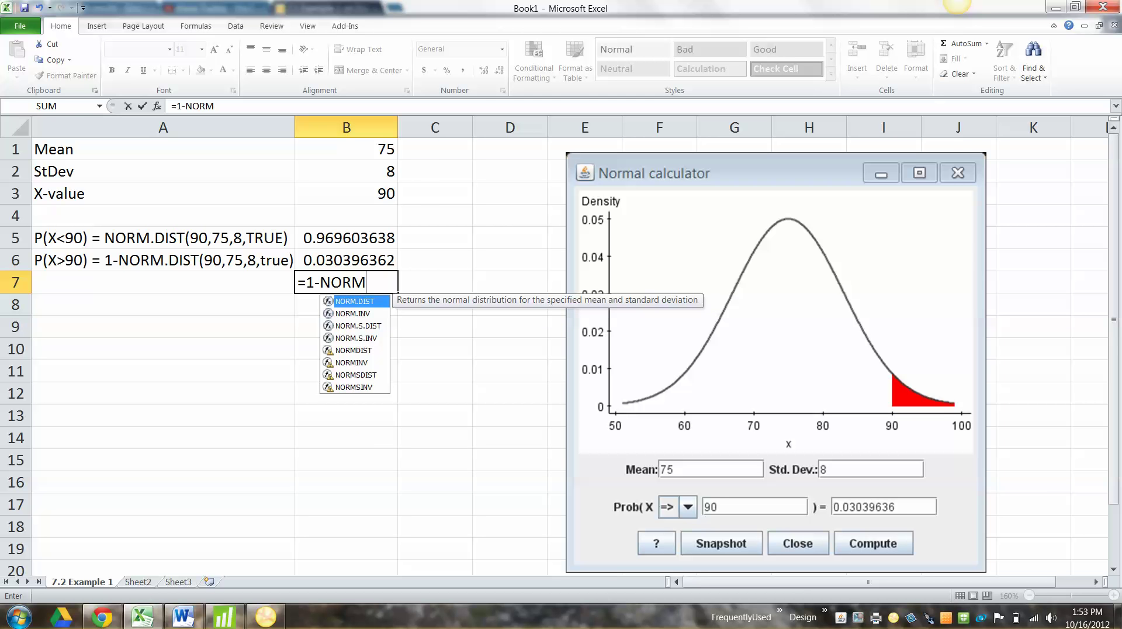
key("Down")
key("Down")
key("Down")
key("Down")
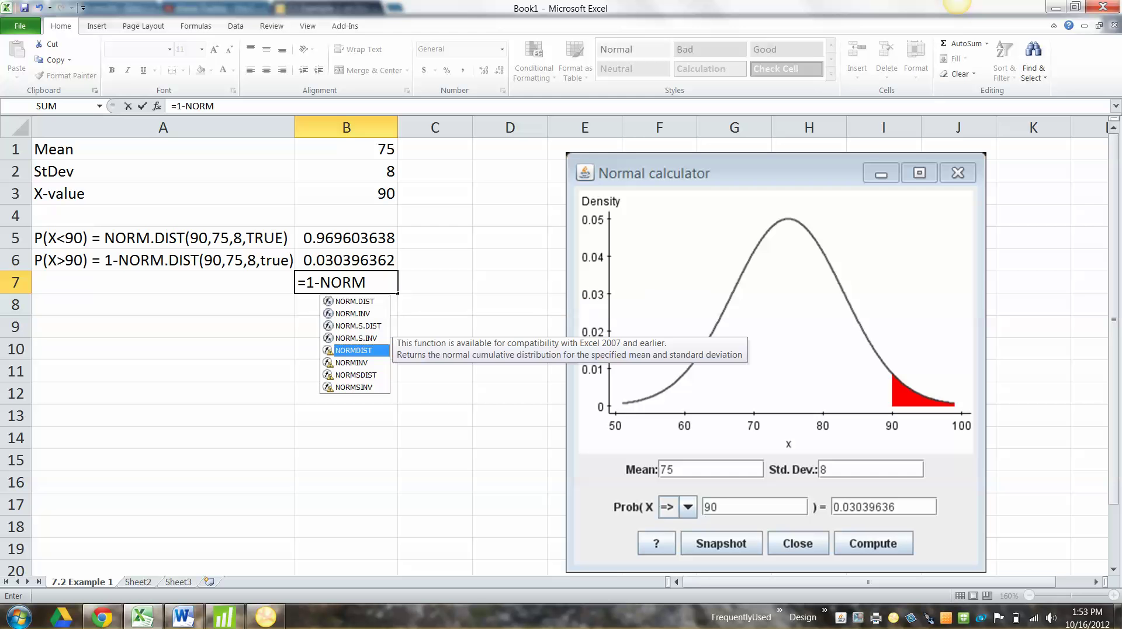
key("Right")
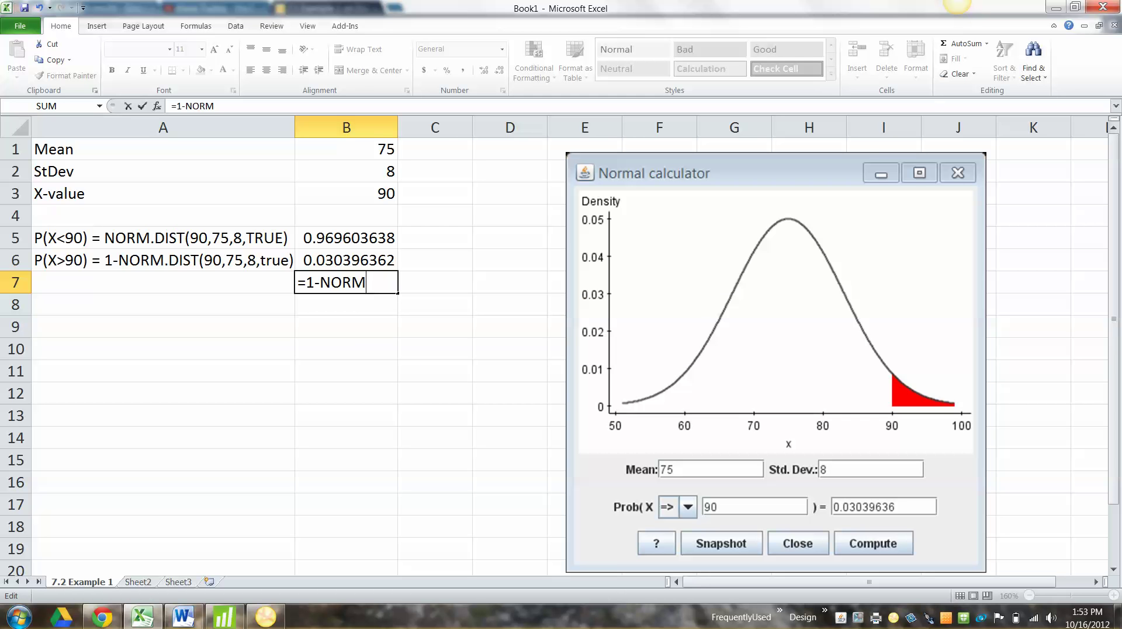
type(".DIST(")
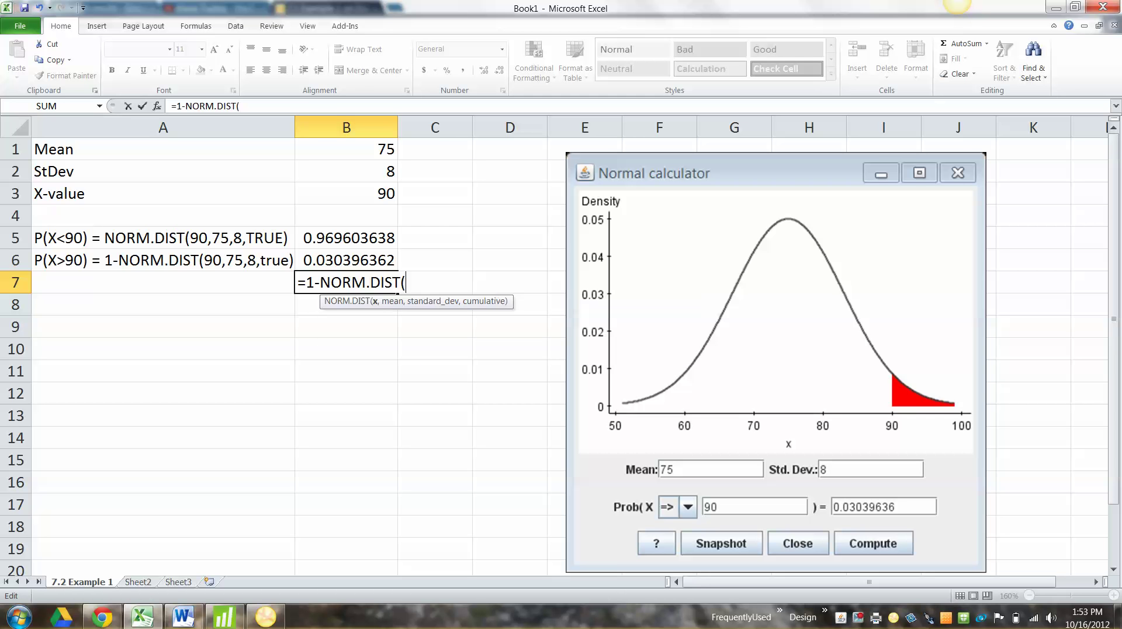
type("90,")
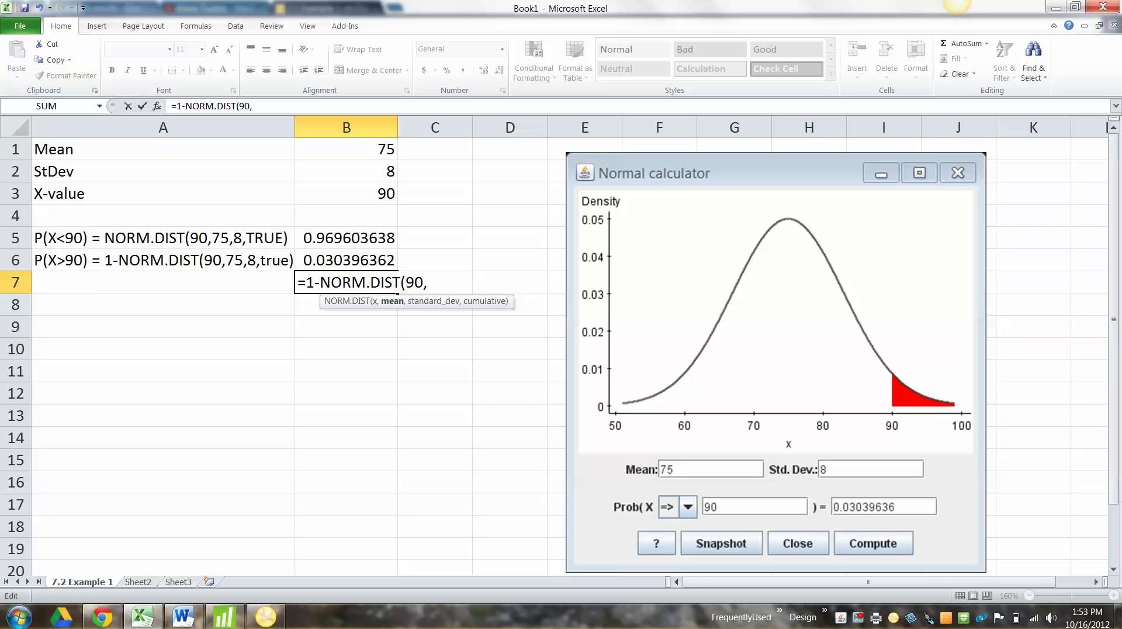
type("75,8,t")
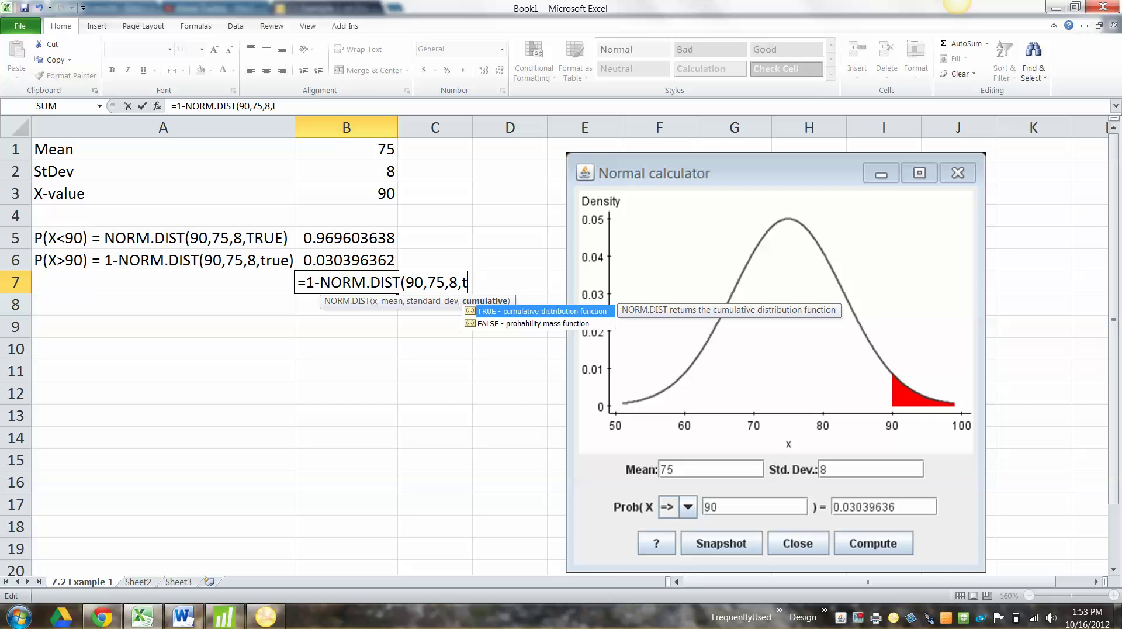
type("rue)")
key("Return")
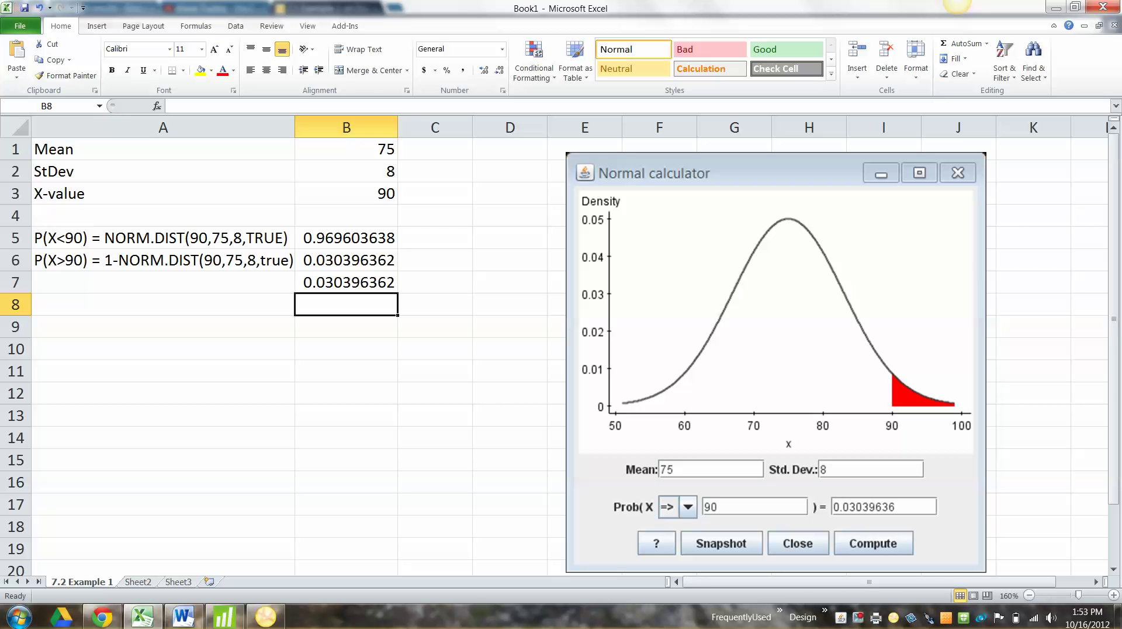
Step: Format cells A6:B6 in bold with a yellow fill and widen column A to fit the bold label
key("Up")
key("Up")
key("shift+Left")
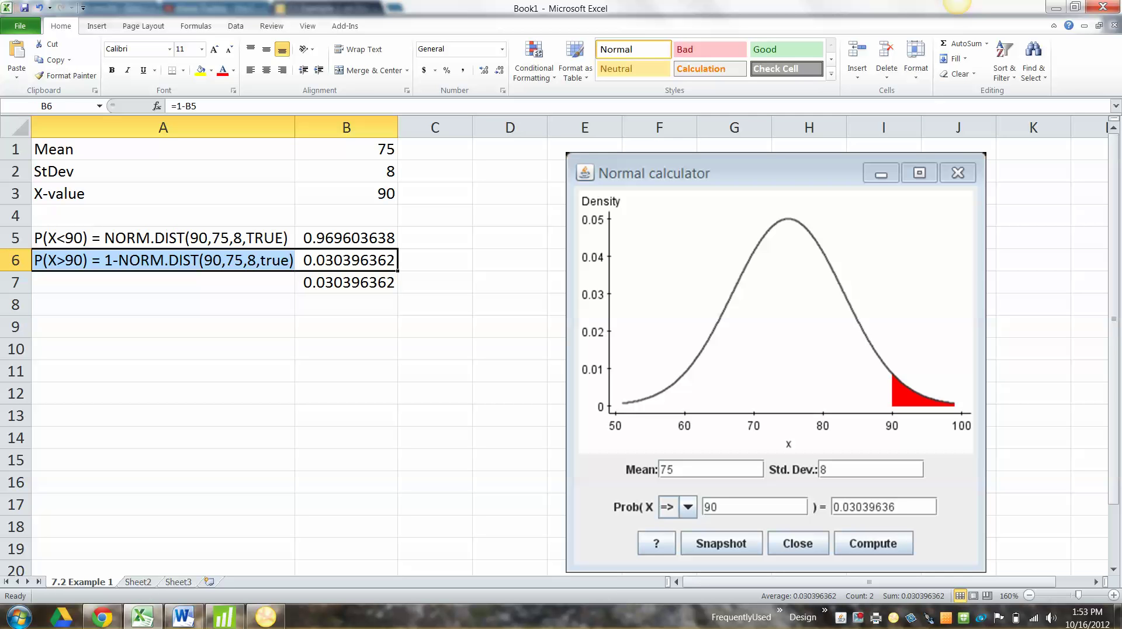
key("ctrl+b")
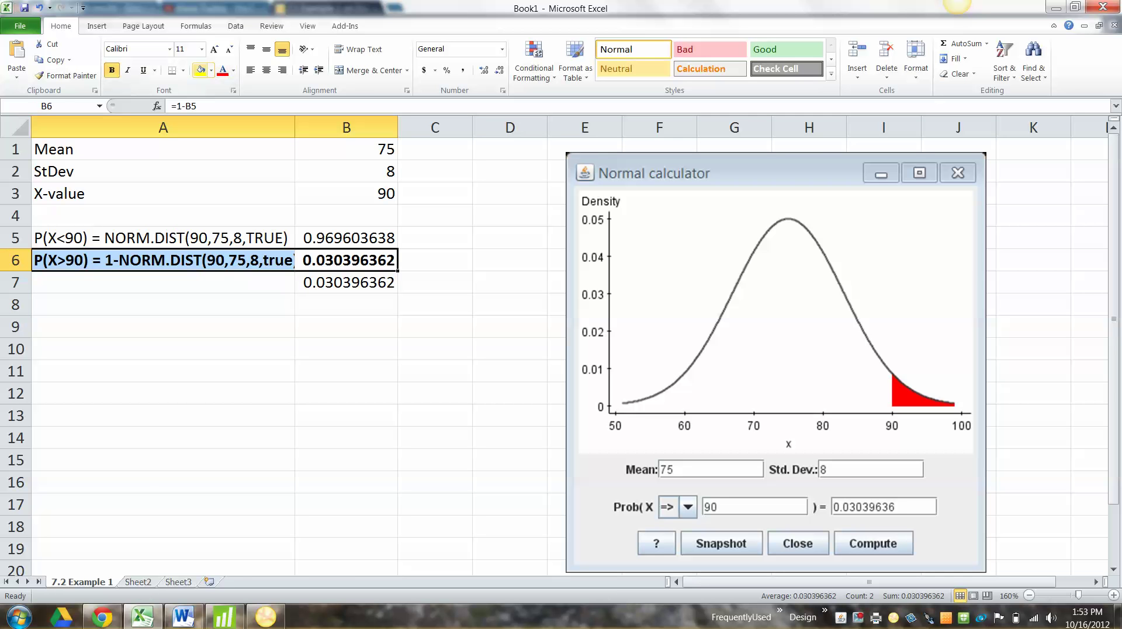
left_click(201, 69)
left_click_drag(295, 128, 313, 128)
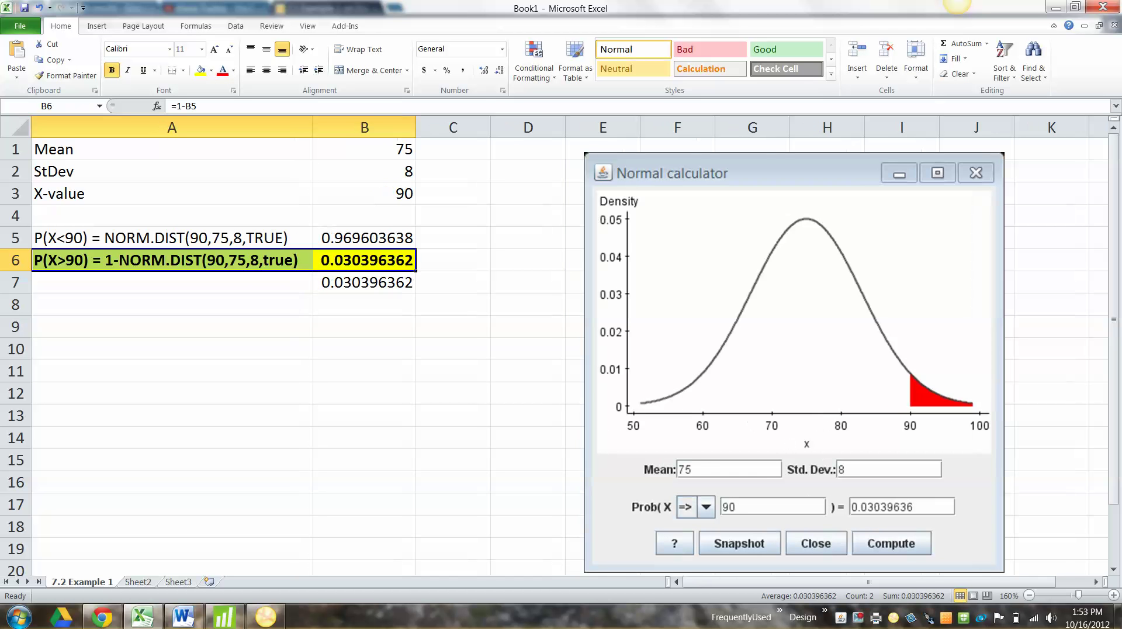
Step: Copy cells A6:B6 and paste them into the Word notes below the Example 1 problem
key("ctrl+c")
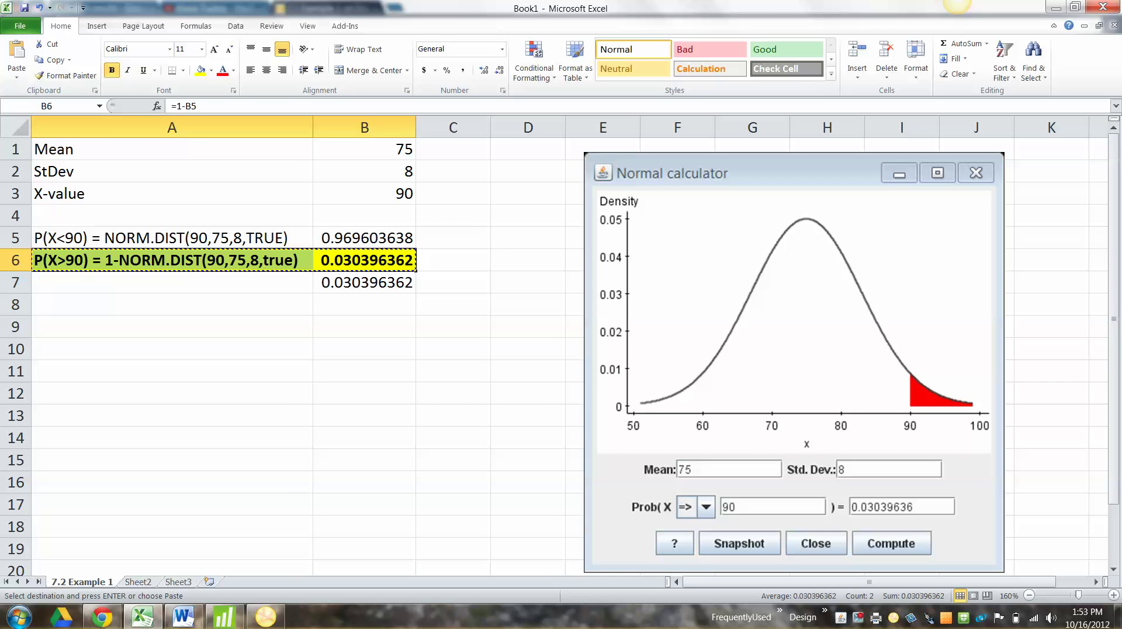
left_click(186, 617)
left_click(192, 294)
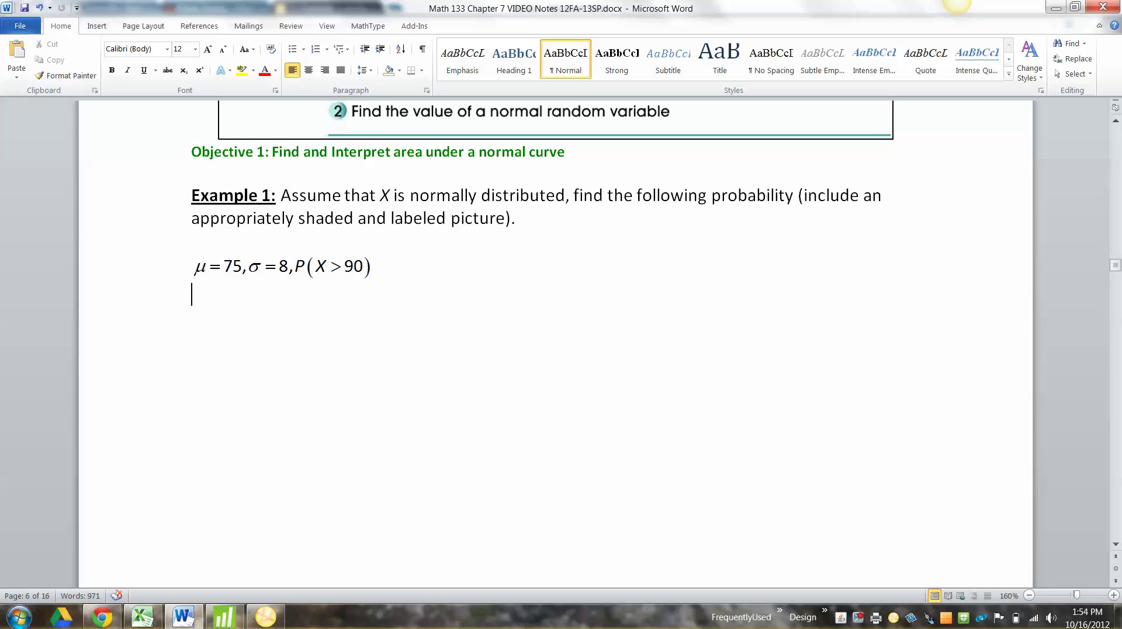
key("ctrl+v")
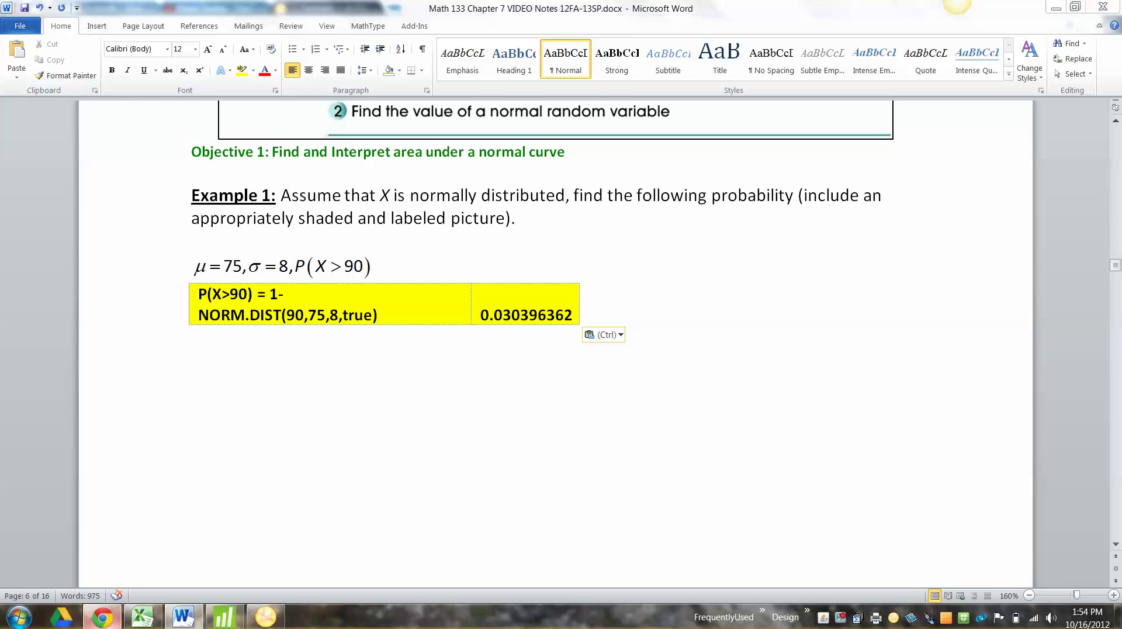
Step: Copy the Normal calculator image from the StatCrunch result page in Chrome and paste it into the Word notes below the probability table
left_click(101, 616)
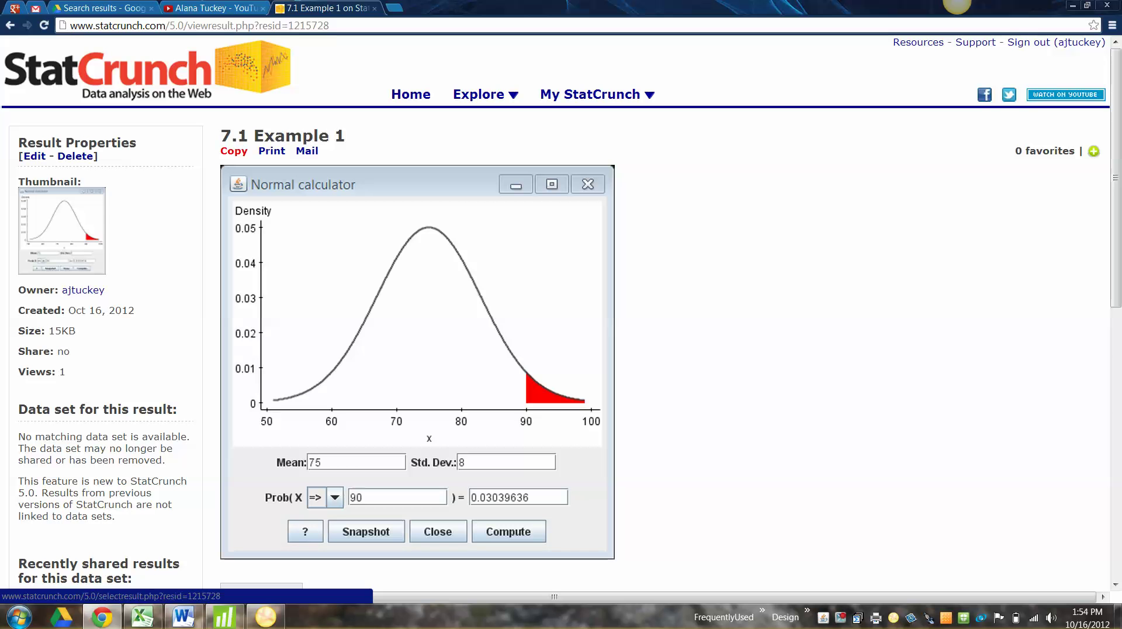
left_click(234, 151)
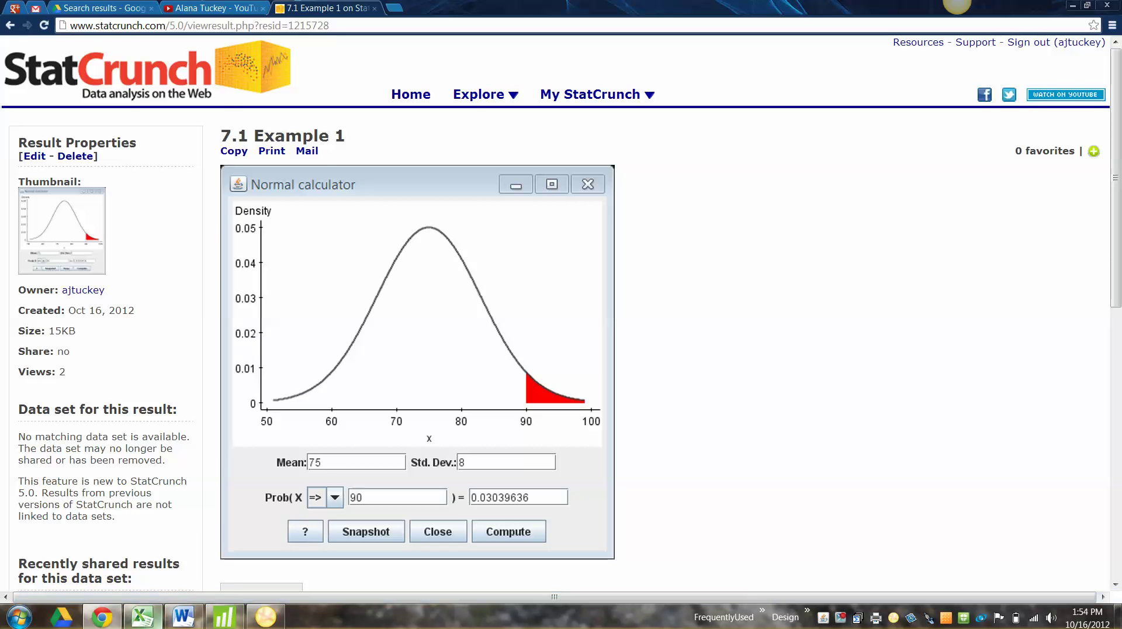
left_click(183, 617)
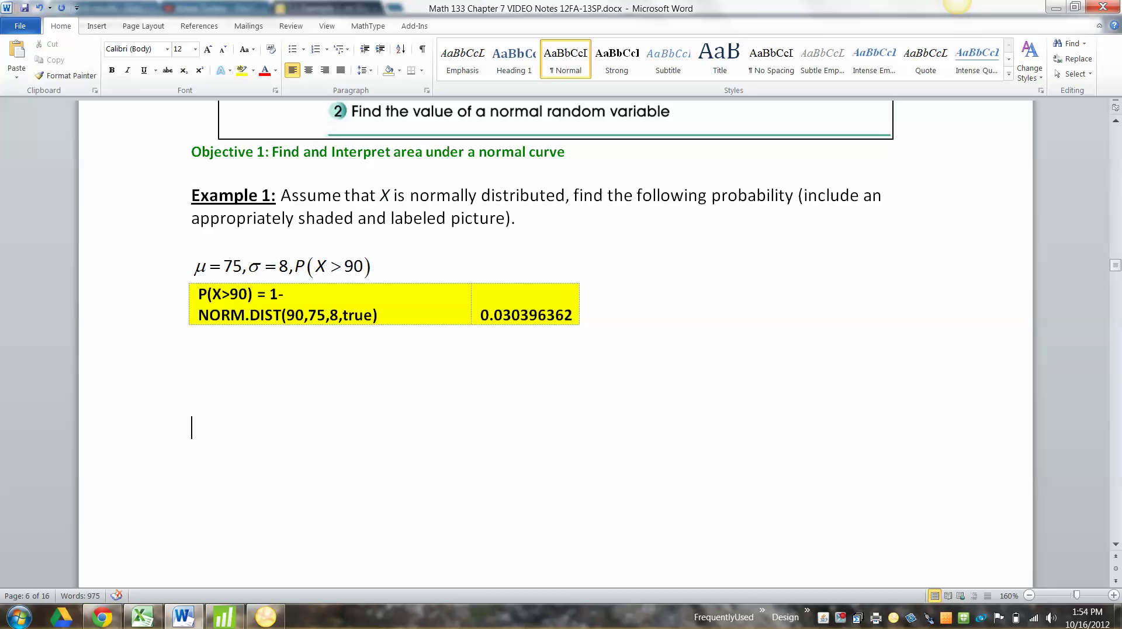
right_click(320, 187)
left_click(349, 243)
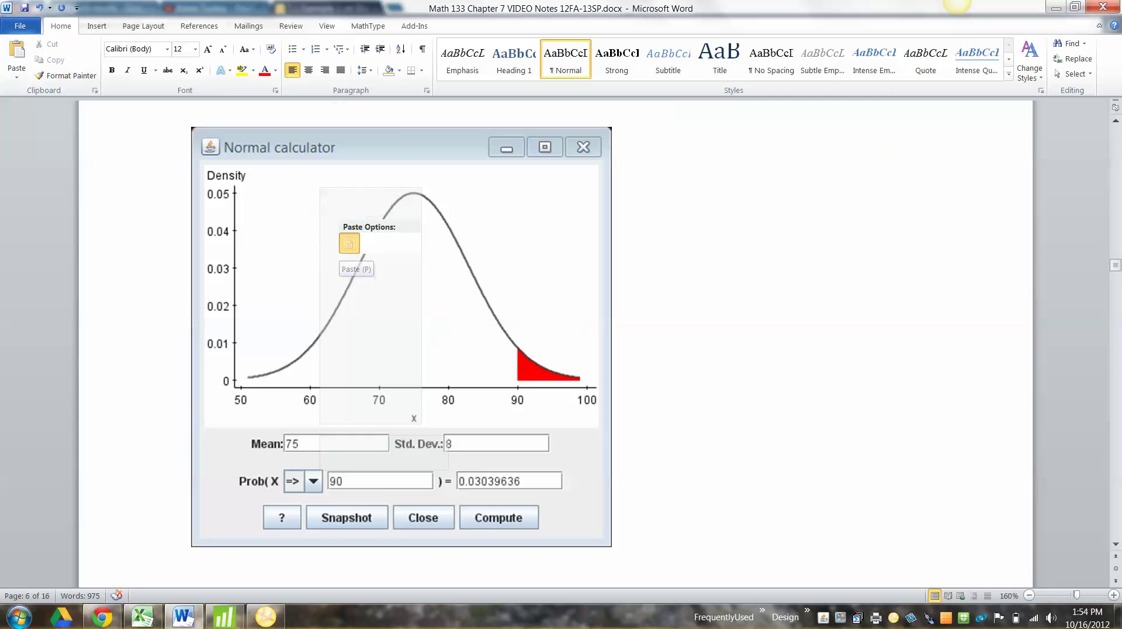
Step: Shrink the pasted Normal calculator picture to slightly narrower than the probability table and remove some blank space above it
left_click(374, 278)
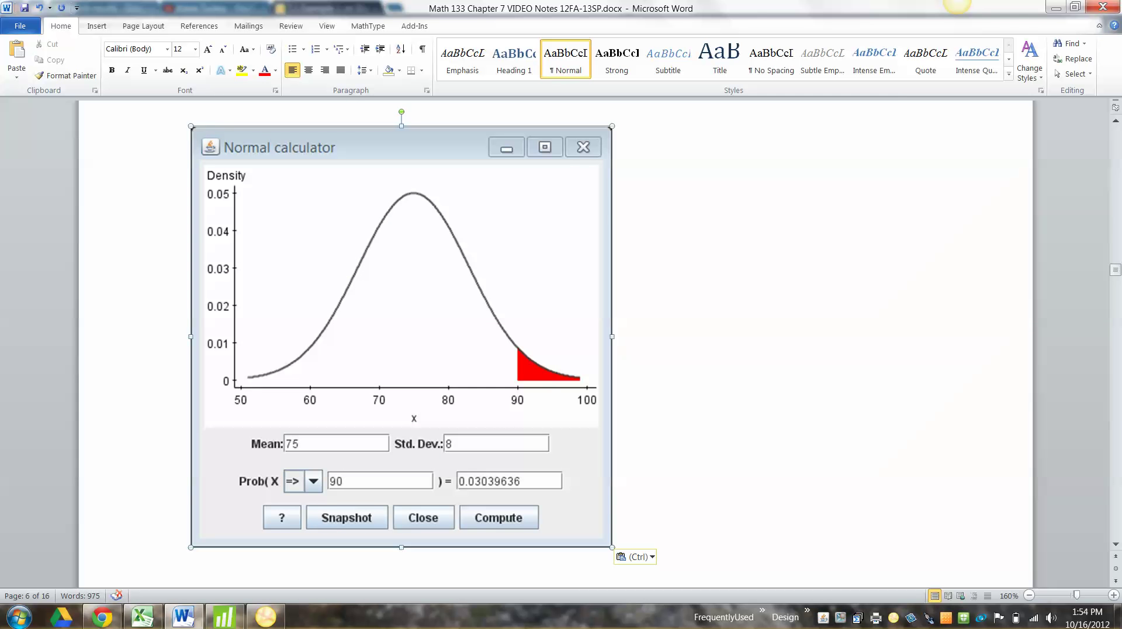
left_click_drag(612, 126, 473, 267)
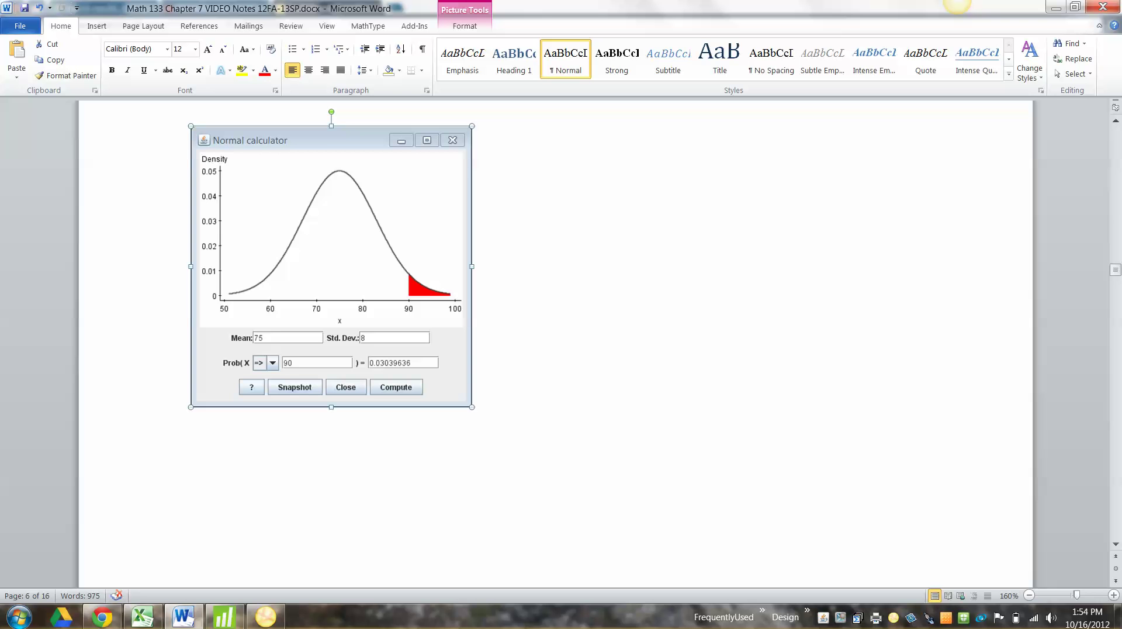
left_click(576, 275)
scroll(576, 274, "up", 3)
scroll(497, 292, "down", 2)
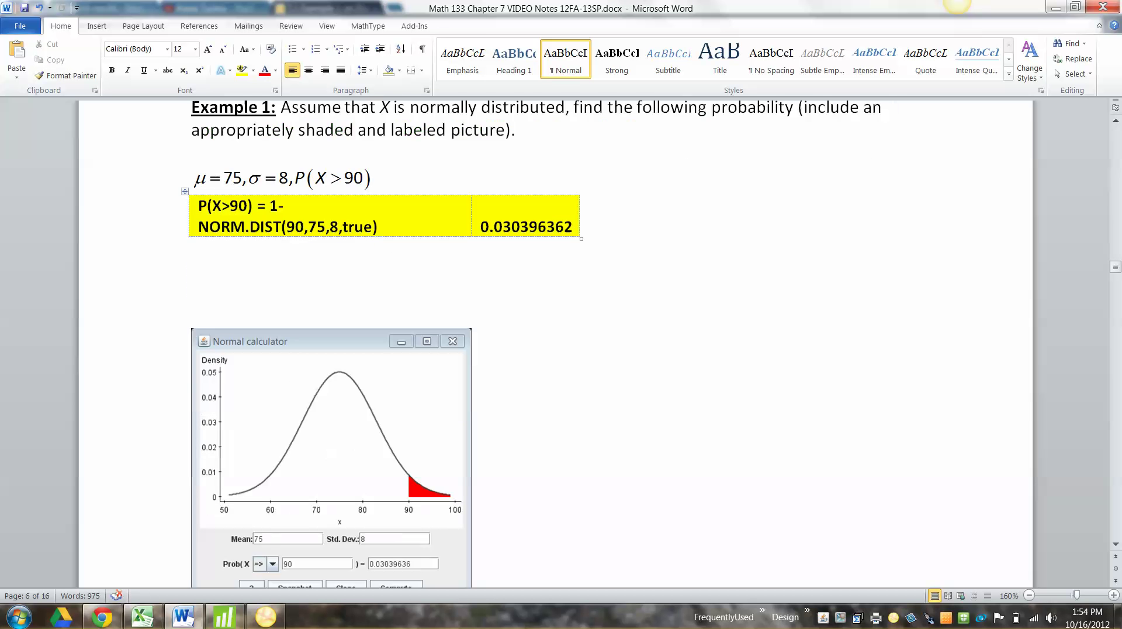
left_click(374, 373)
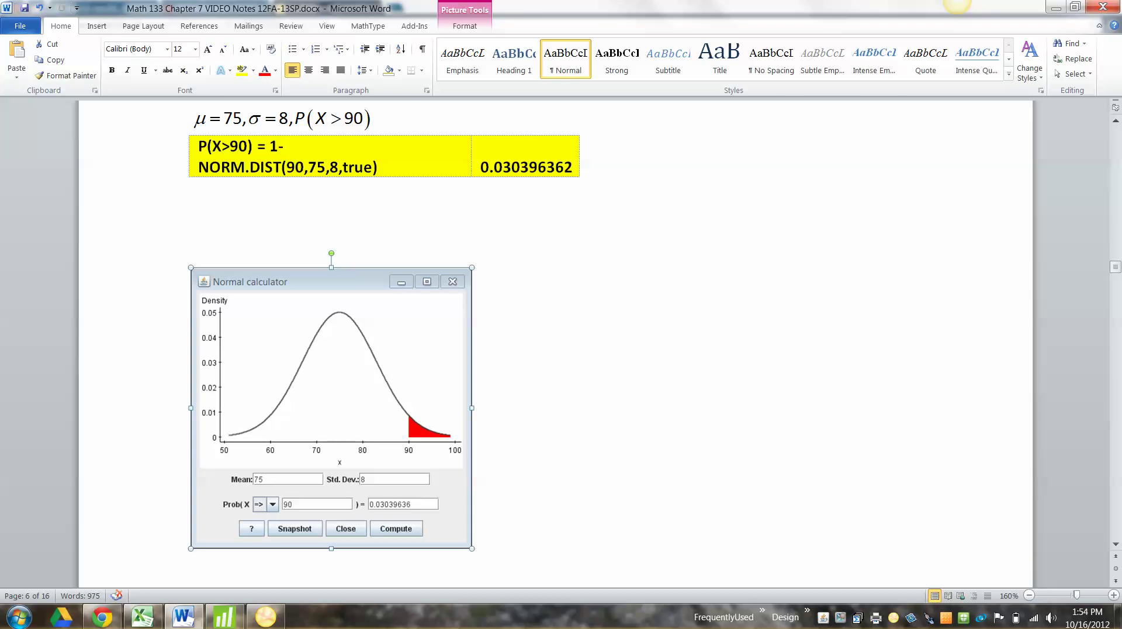
left_click_drag(472, 267, 551, 189)
left_click(608, 257)
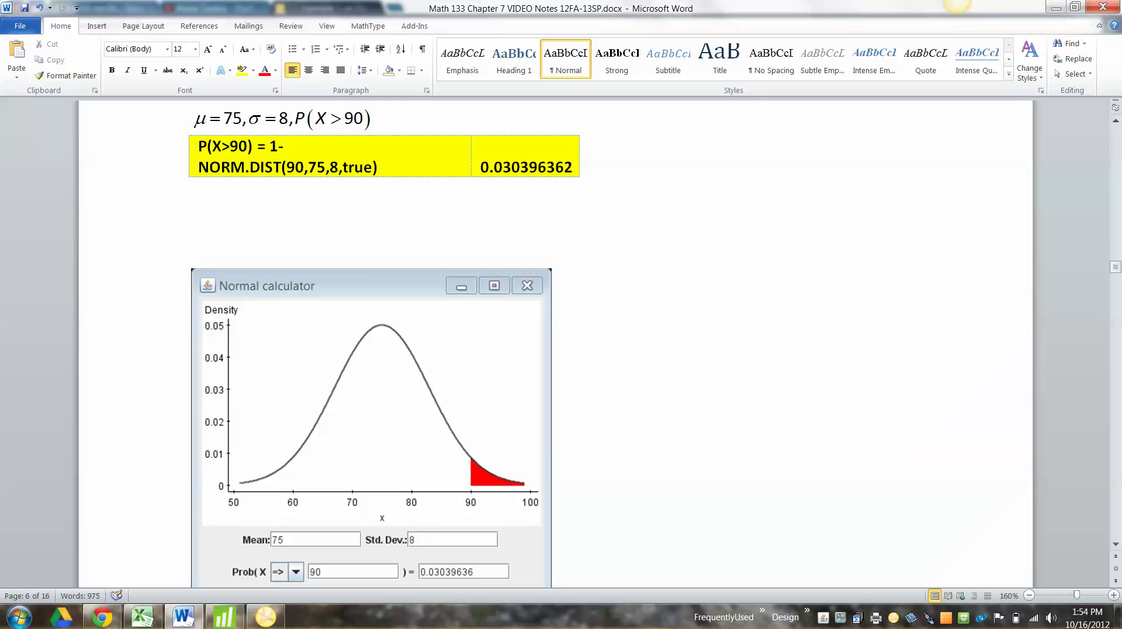
key("ctrl+z")
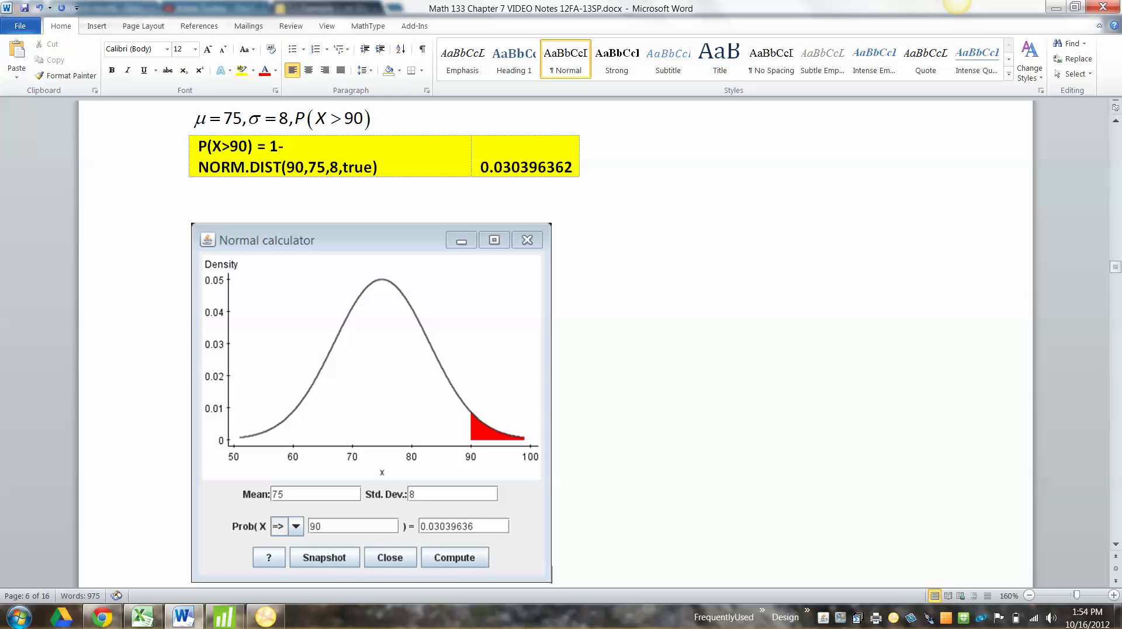
Step: Widen the pasted probability table until the P(X>90) label fits on a single line
scroll(555, 345, "down", 3)
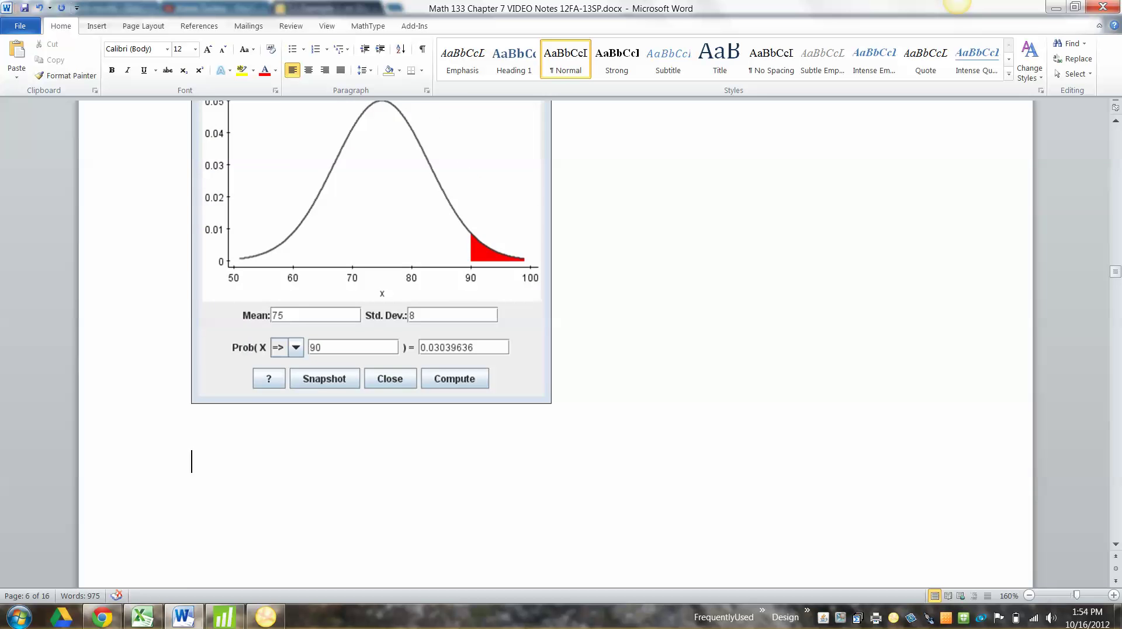
scroll(555, 344, "down", 4)
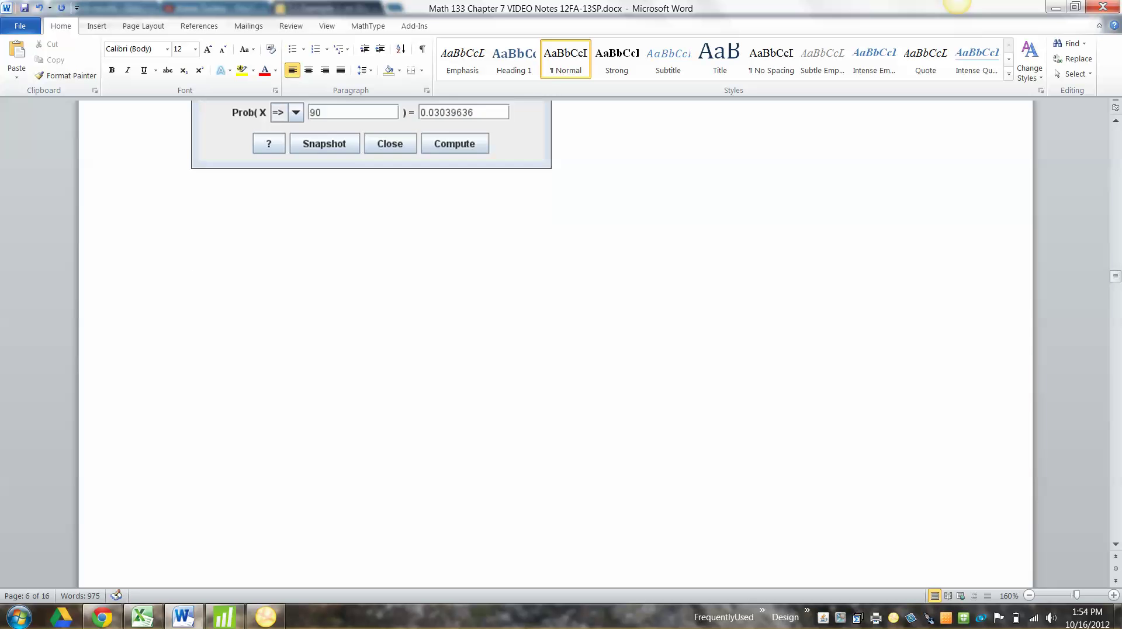
scroll(555, 345, "up", 7)
scroll(555, 344, "down", 1)
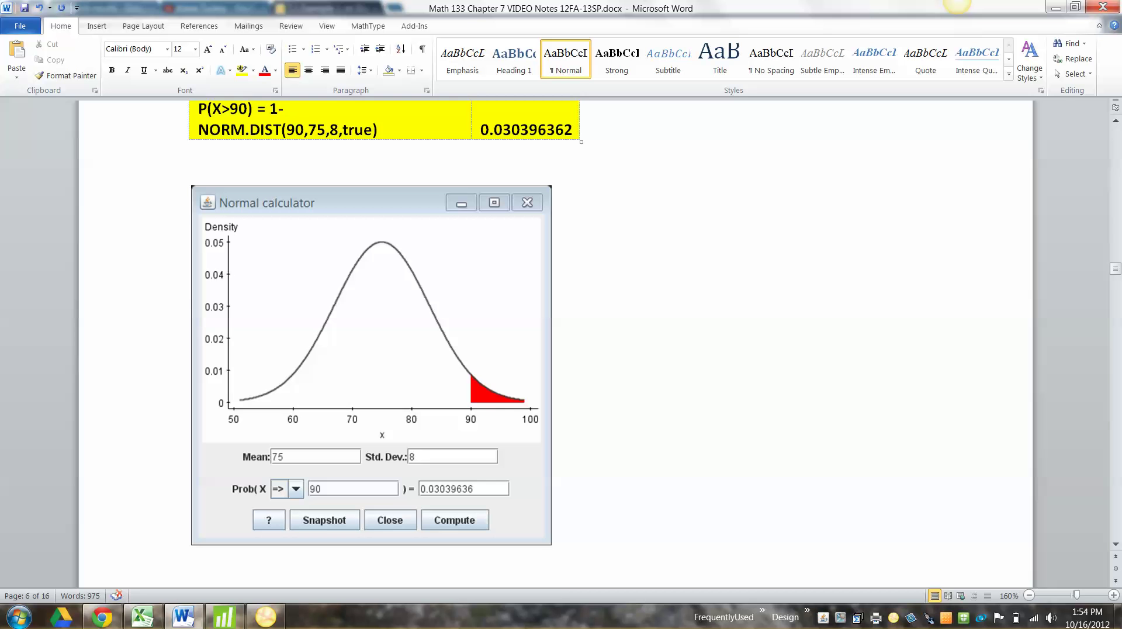
left_click_drag(581, 142, 670, 142)
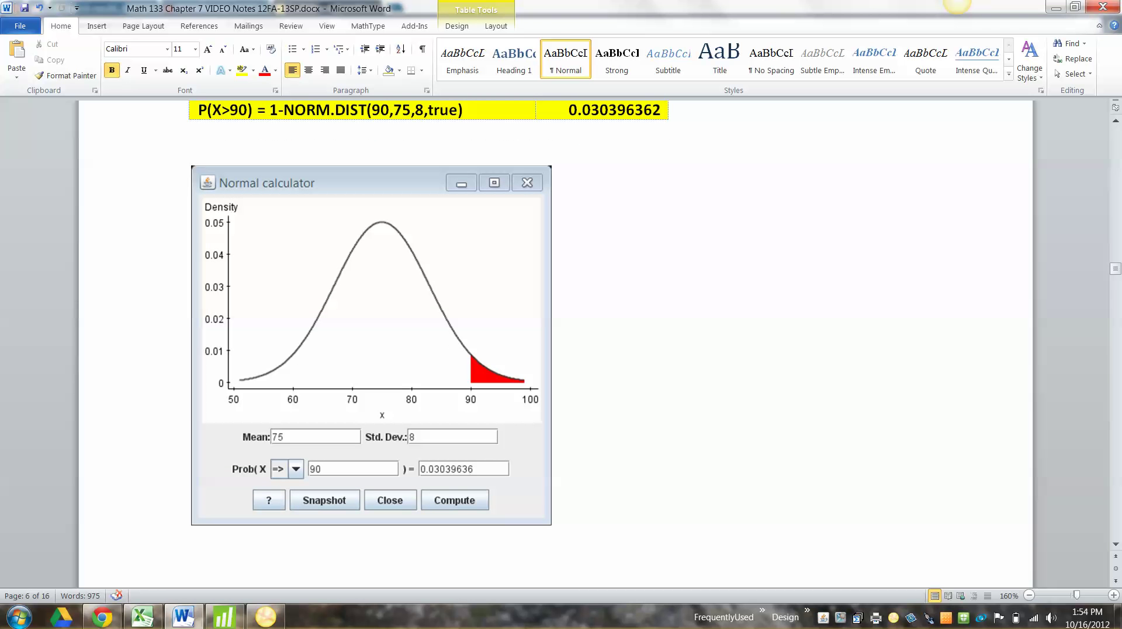
Step: Review the Example 2 problem on page 7, including parts a and b
left_click(142, 617)
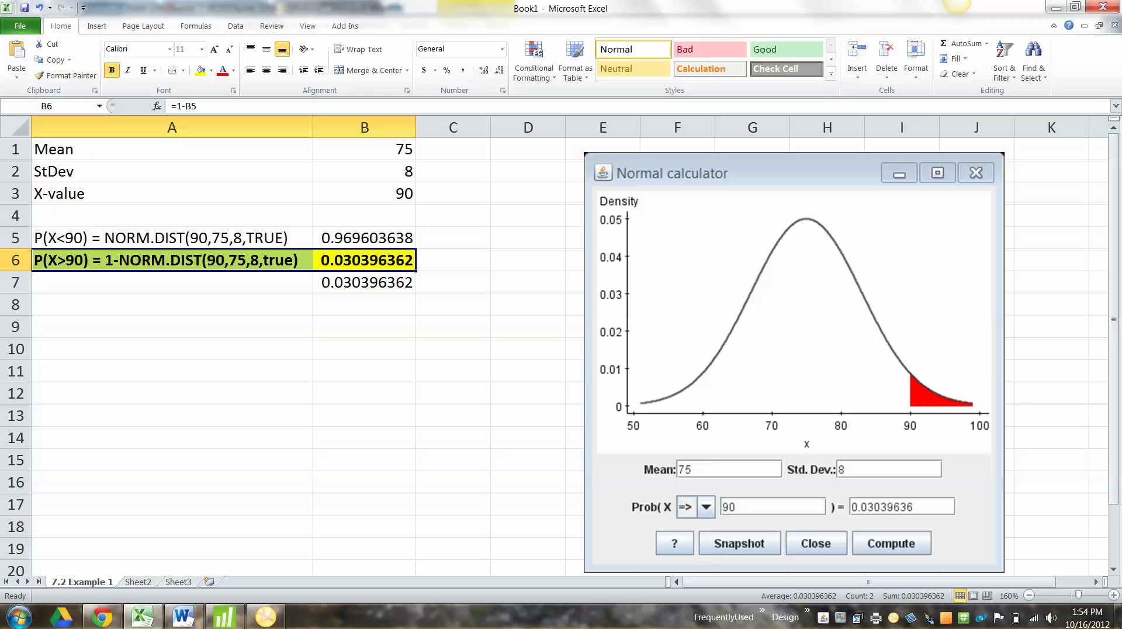
left_click(183, 616)
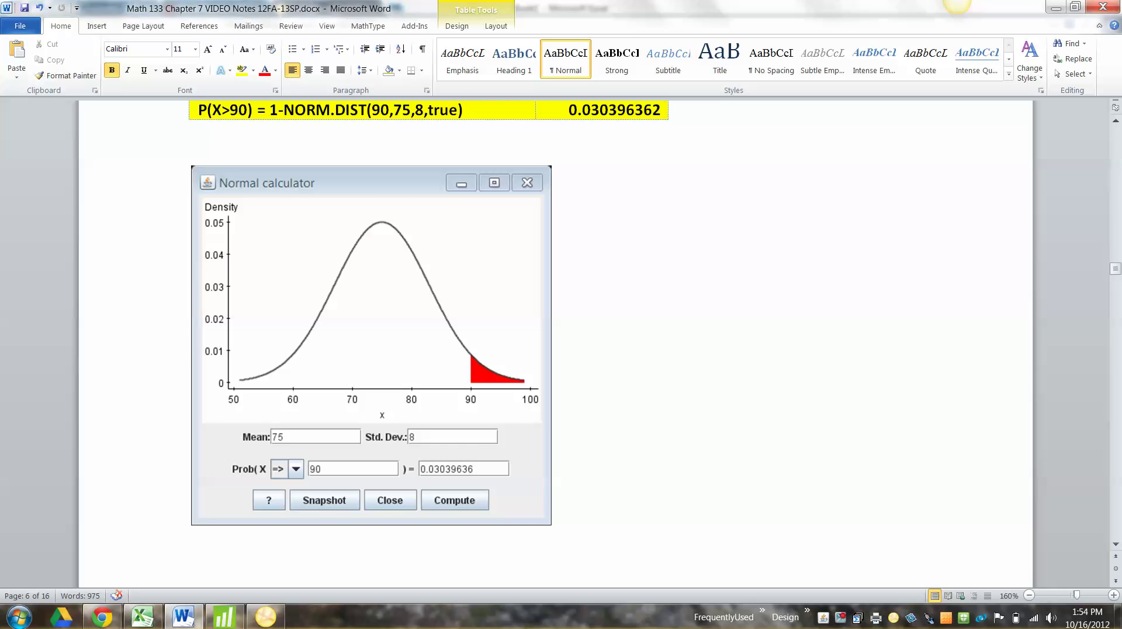
scroll(556, 344, "down", 11)
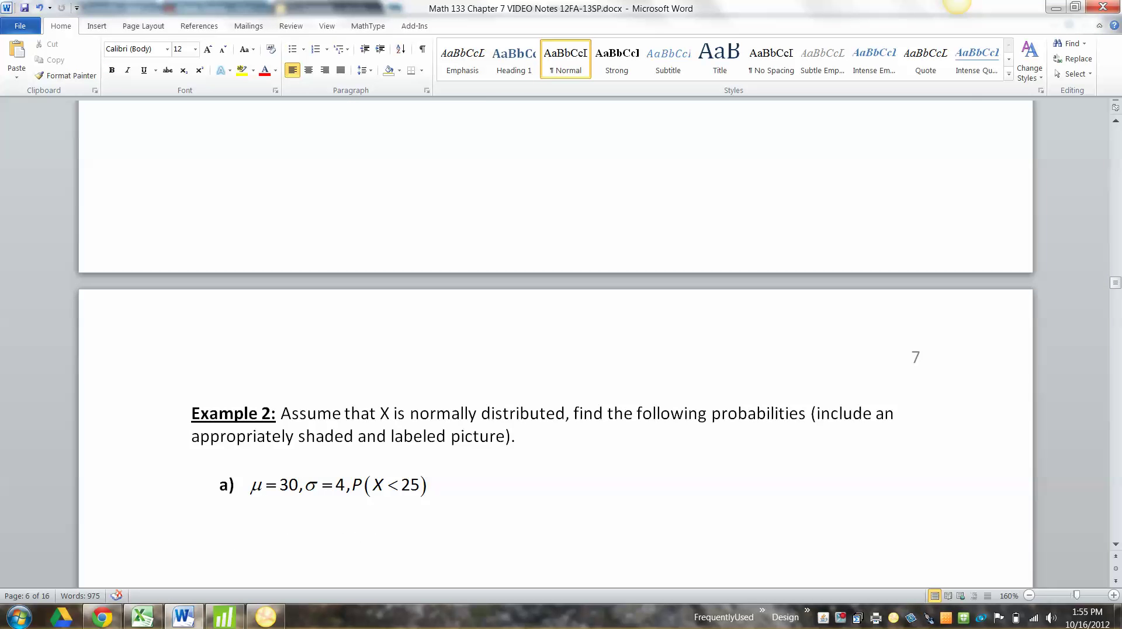
scroll(555, 351, "down", 2)
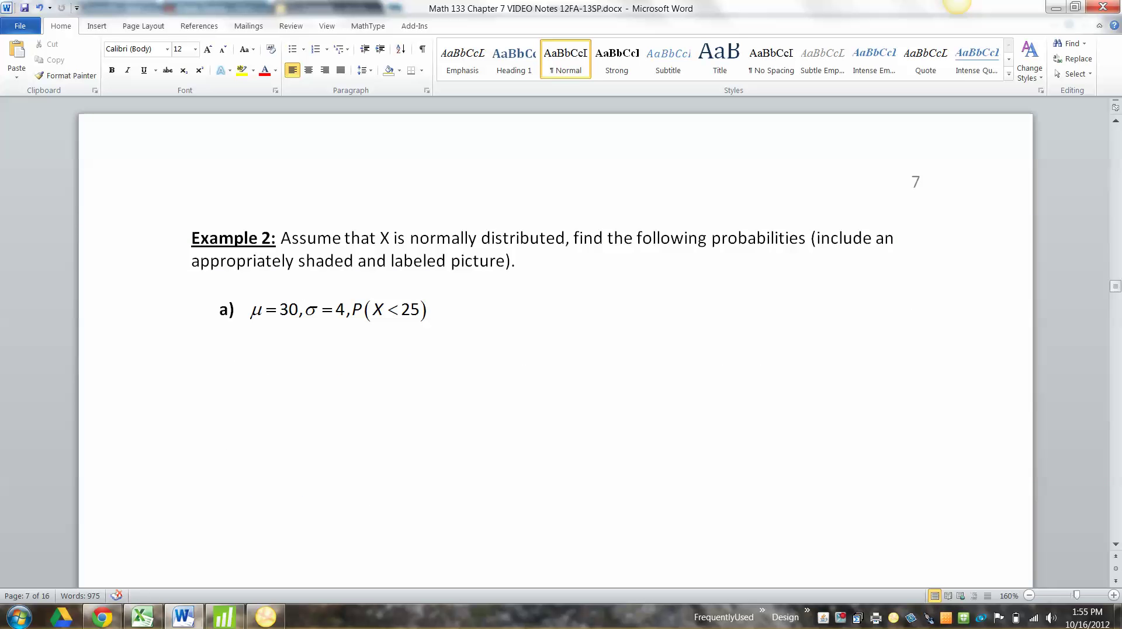
left_click(192, 383)
scroll(555, 351, "down", 3)
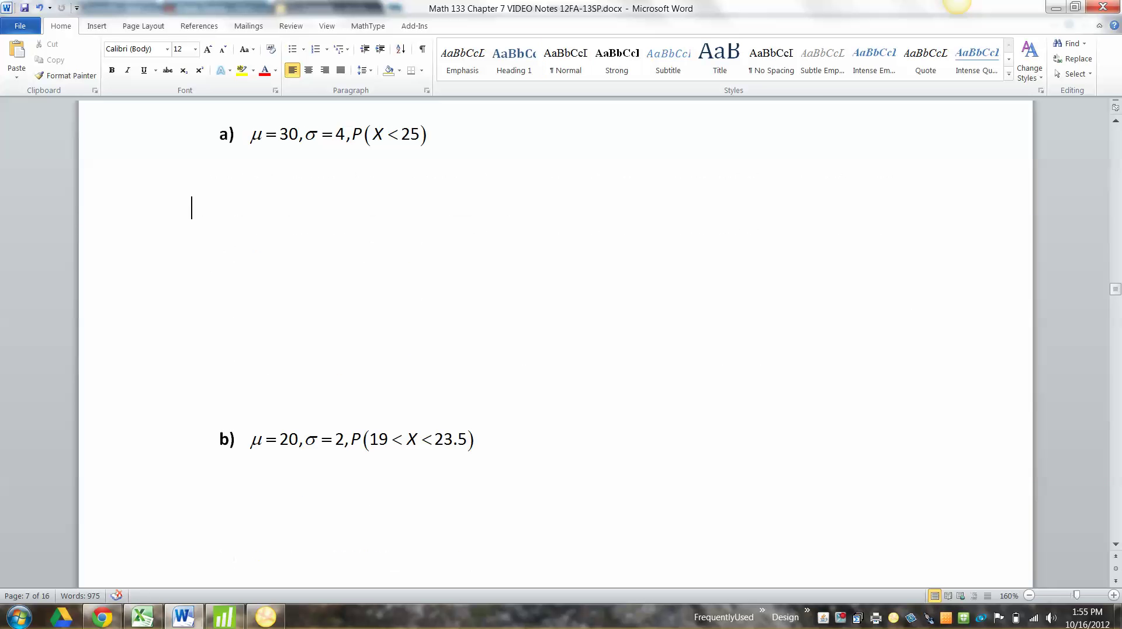
scroll(555, 351, "up", 2)
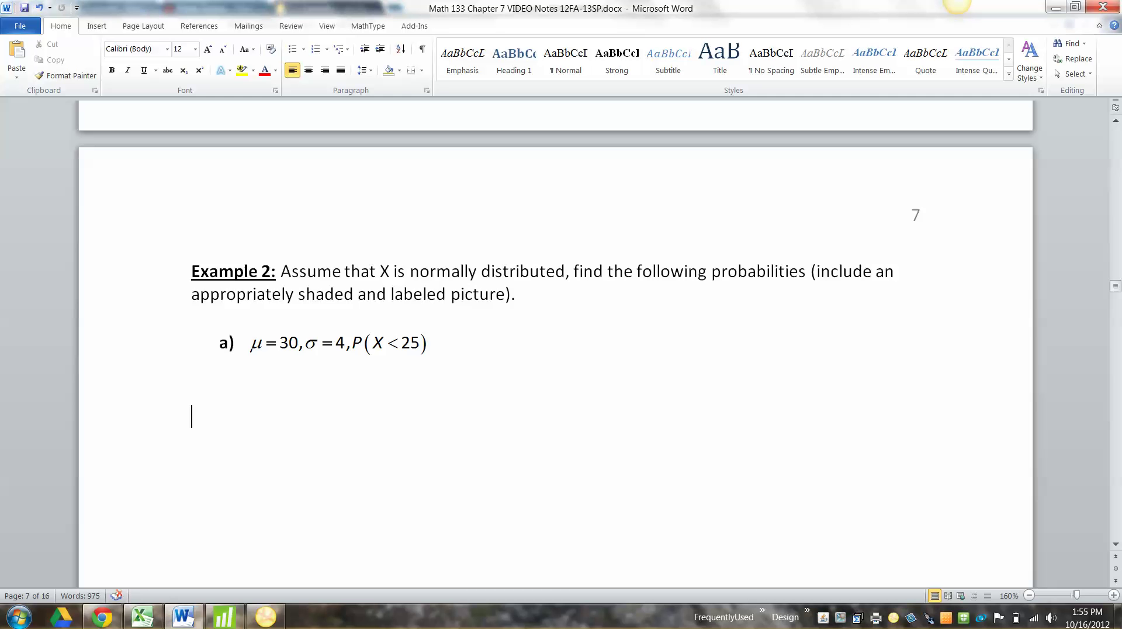
scroll(555, 351, "down", 3)
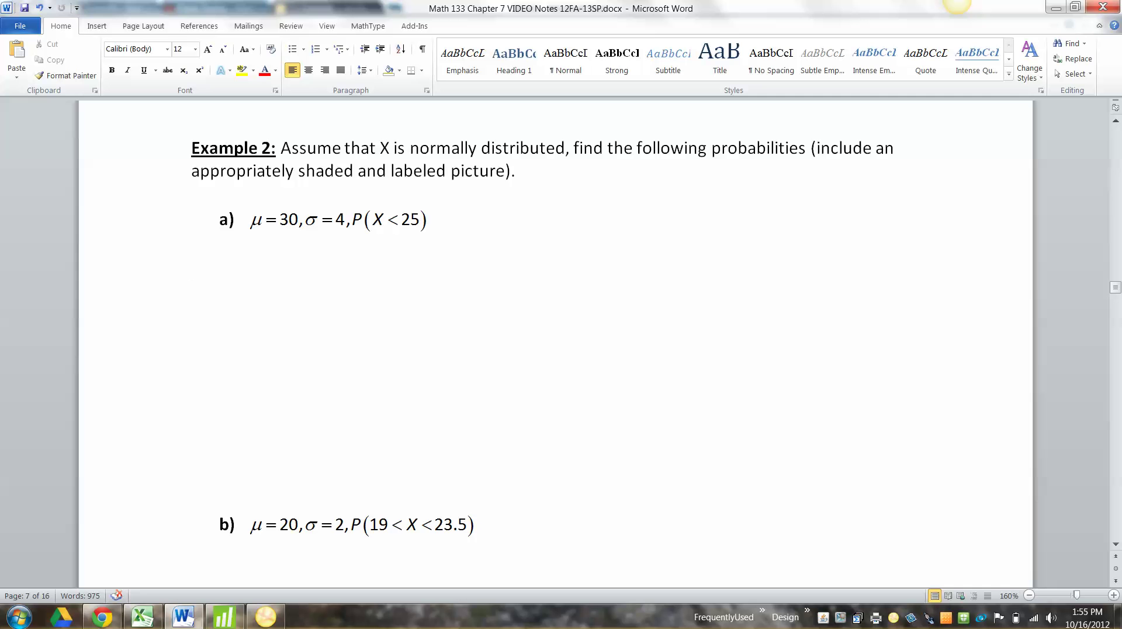
Step: Switch to Chrome, go to the My StatCrunch page and open StatCrunch in a new browser tab
mouse_move(101, 616)
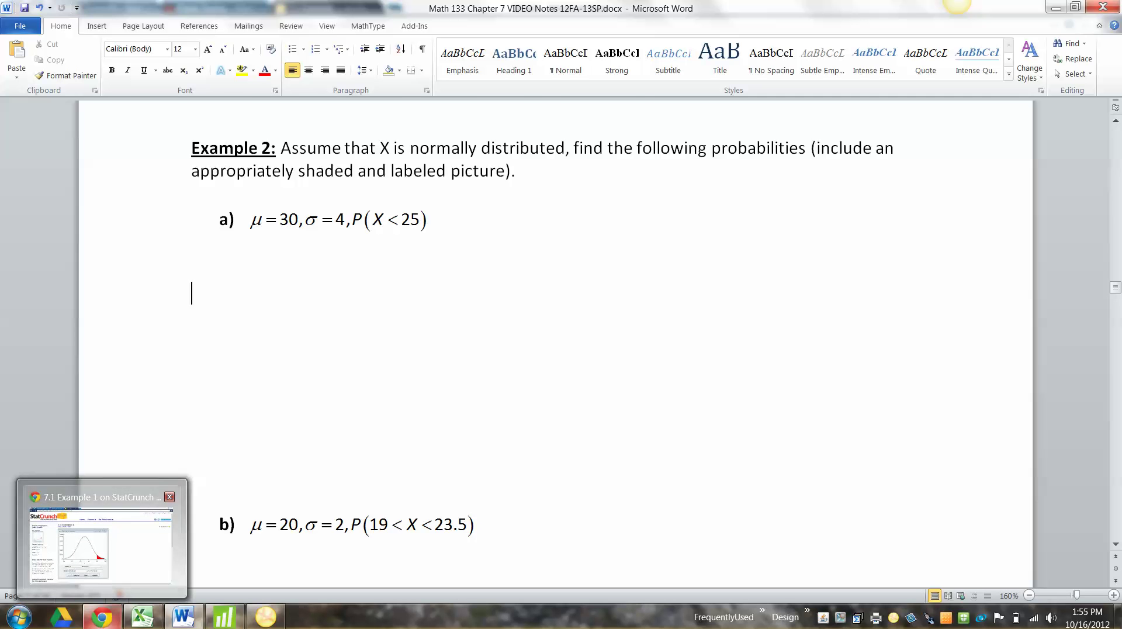
left_click(100, 541)
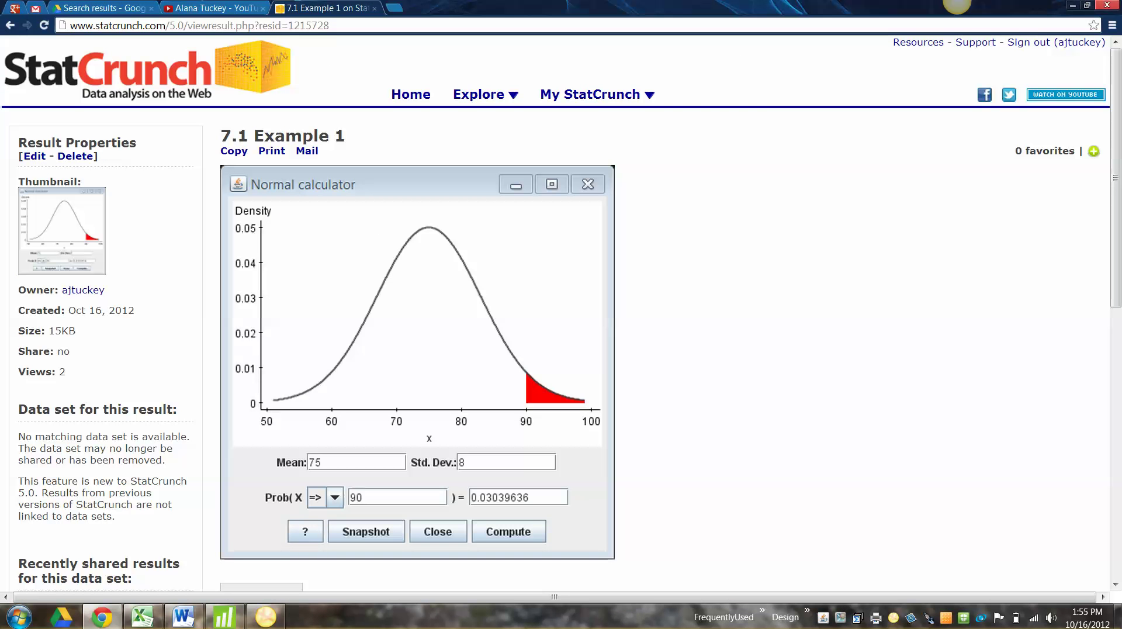
left_click(590, 94)
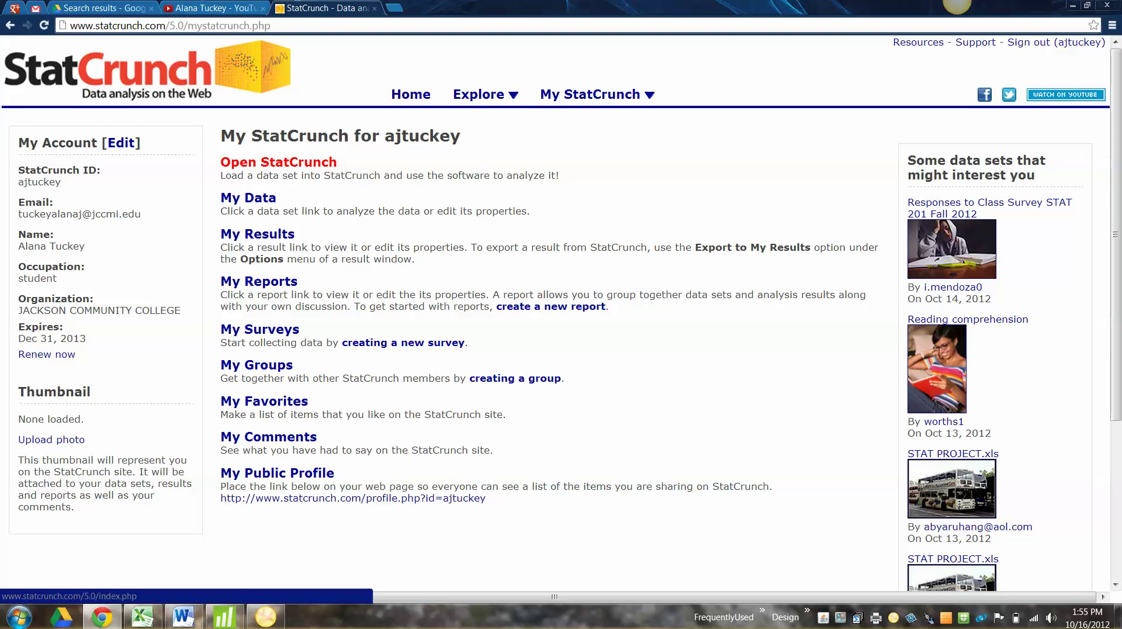
right_click(273, 163)
left_click(309, 171)
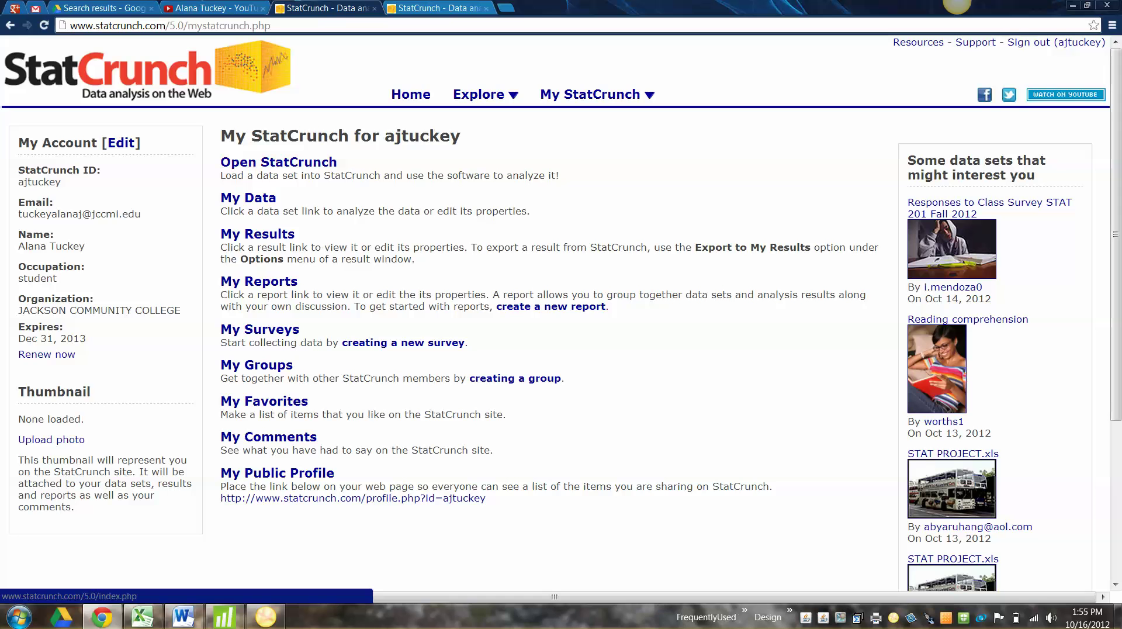
Step: Open the My Results list from the My StatCrunch page in the original tab
left_click(251, 198)
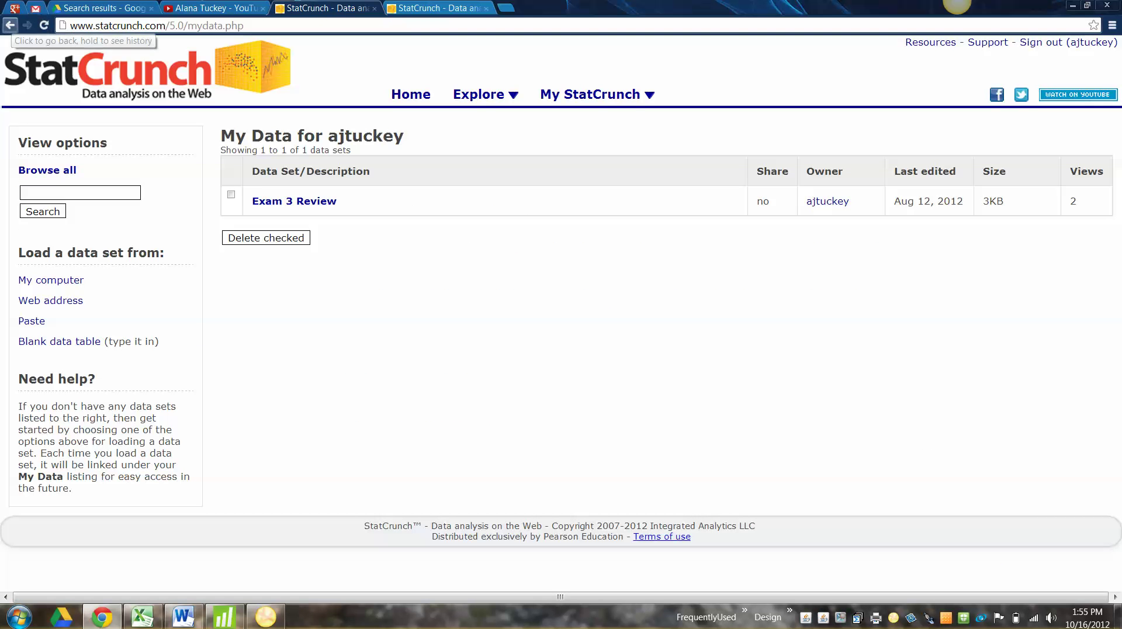
left_click(9, 25)
left_click(237, 244)
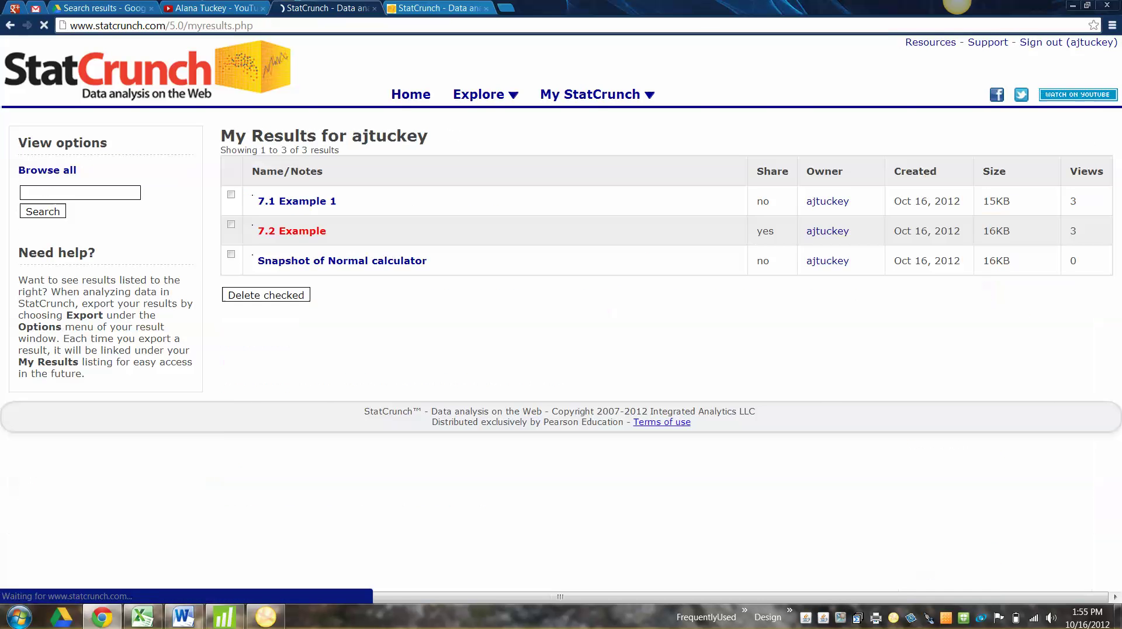
Step: Bring up the blank StatCrunch data table, restore the browser to a smaller window beside the Word problem, and dismiss the Java notice
left_click(438, 8)
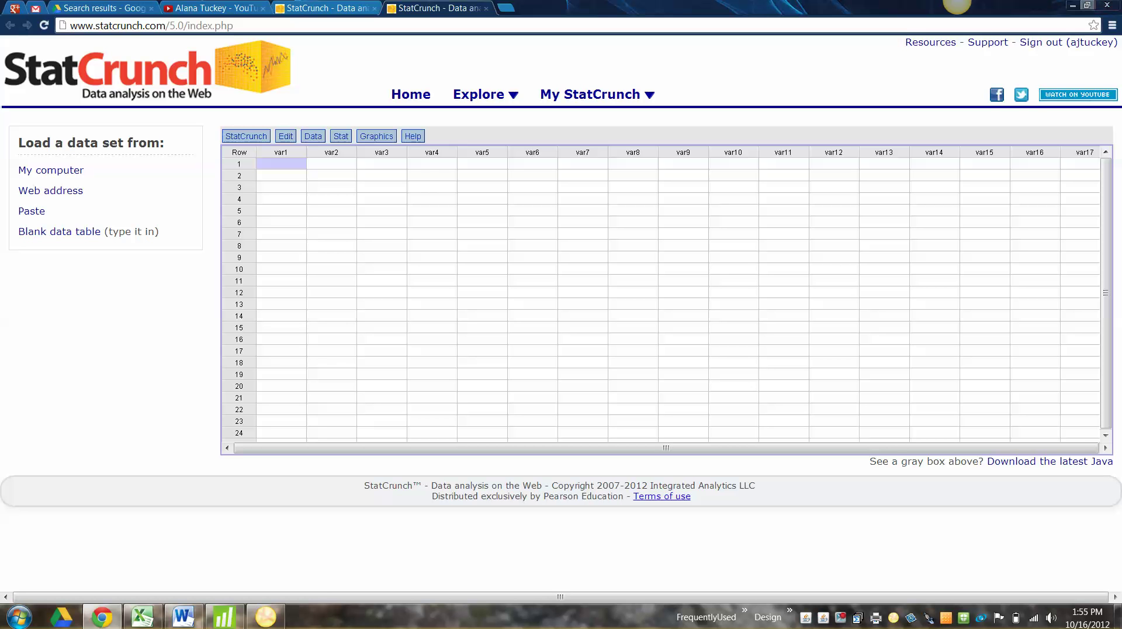
double_click(957, 6)
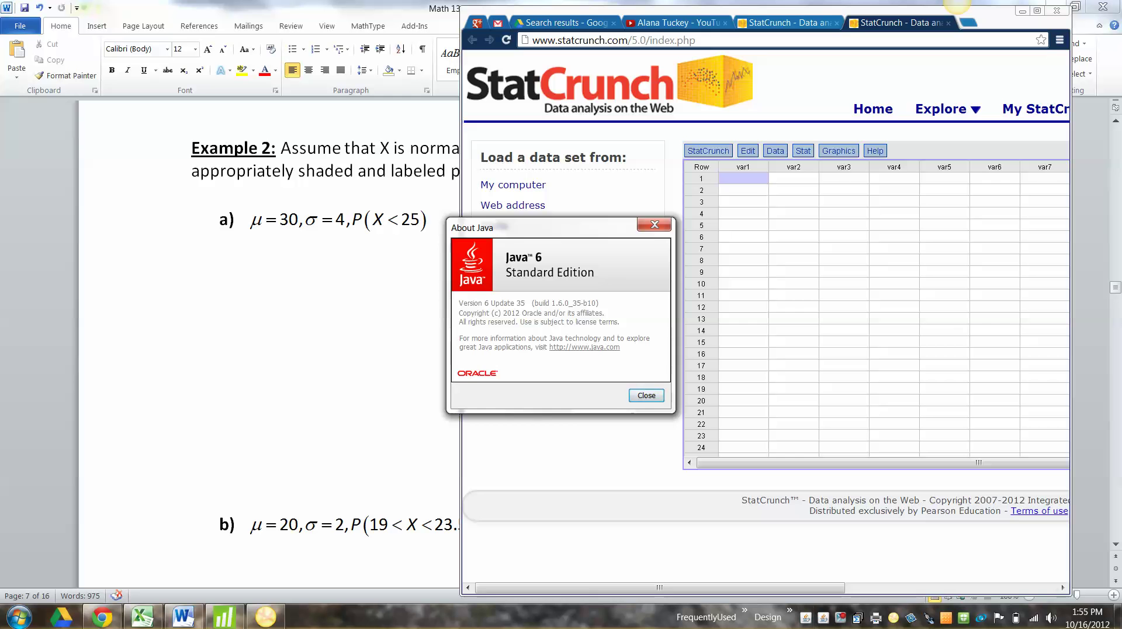
left_click(647, 396)
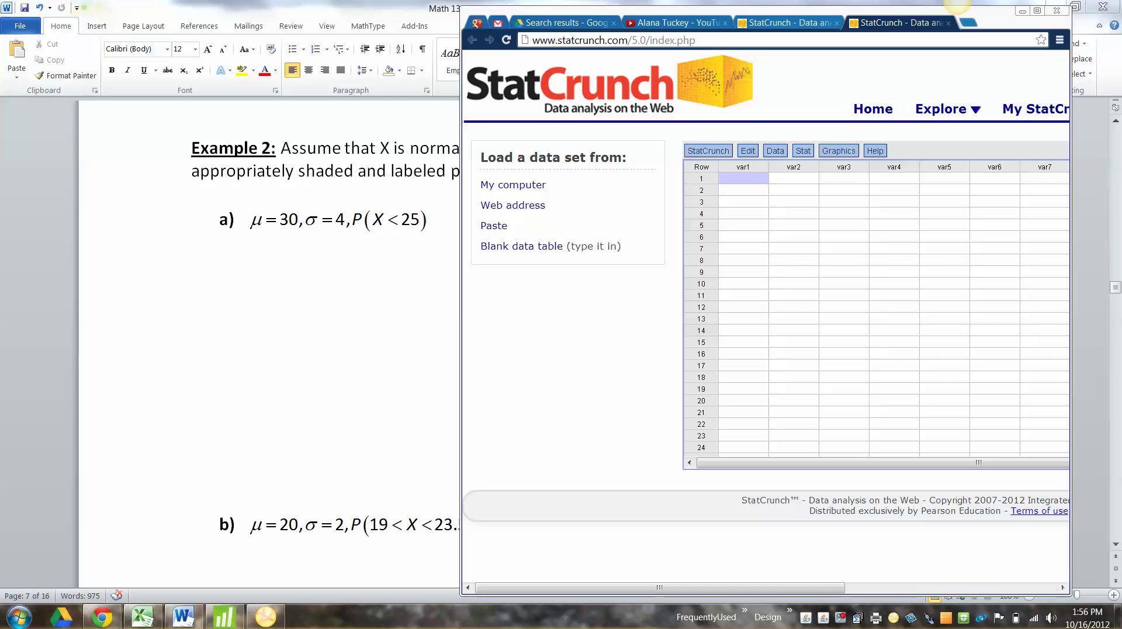
Step: Open StatCrunch's Normal calculator and move its window clear of the Example 2a problem statement
left_click(802, 151)
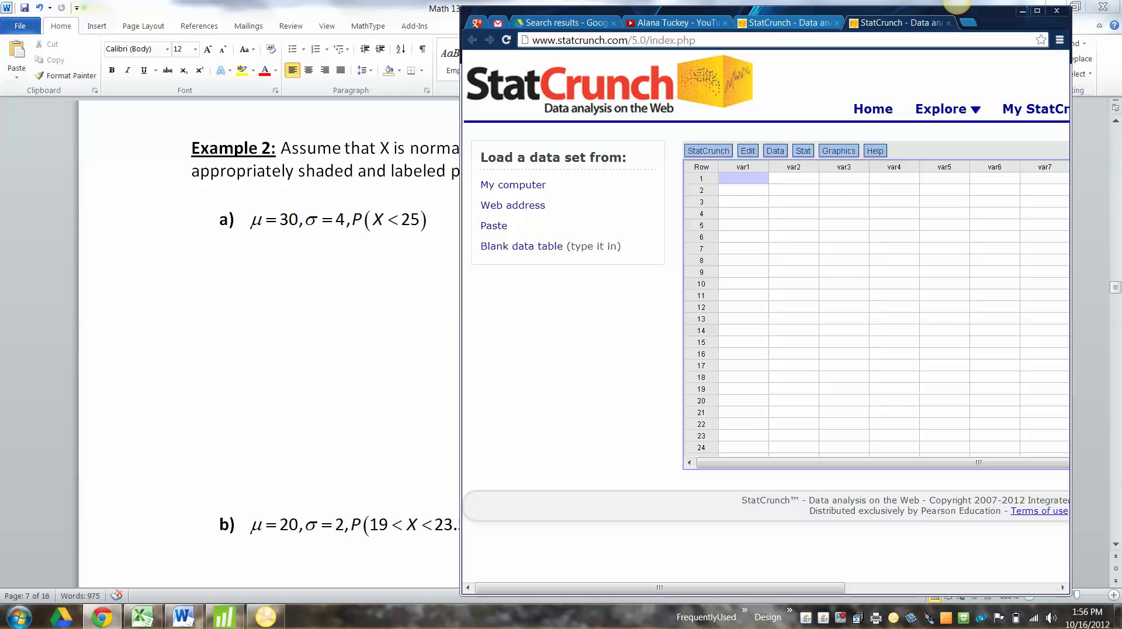
left_click(775, 151)
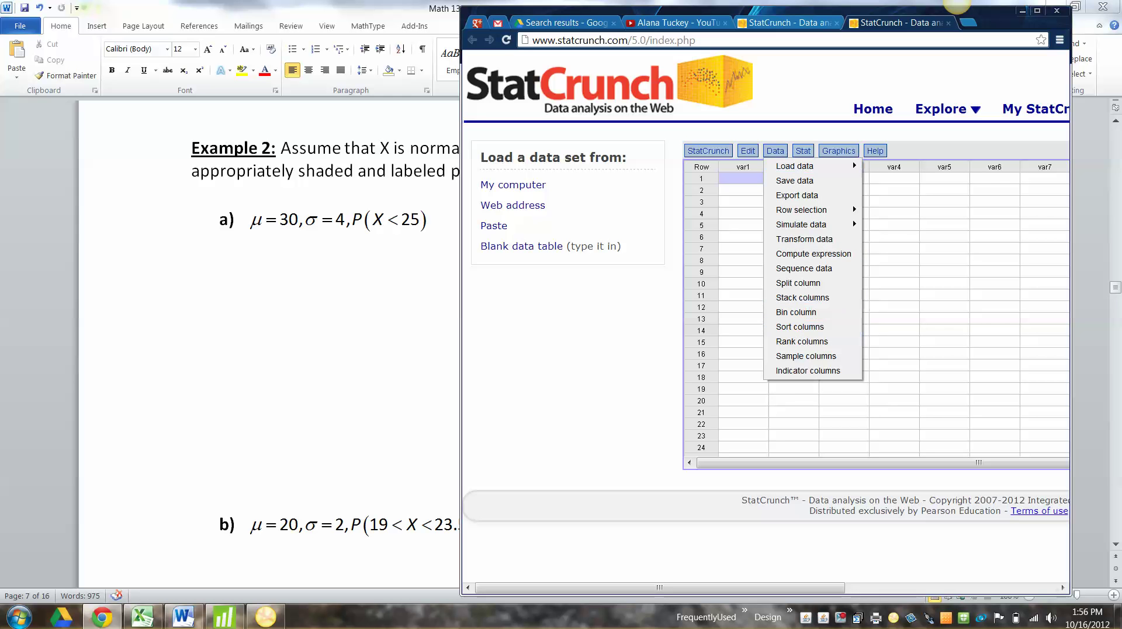
left_click(803, 151)
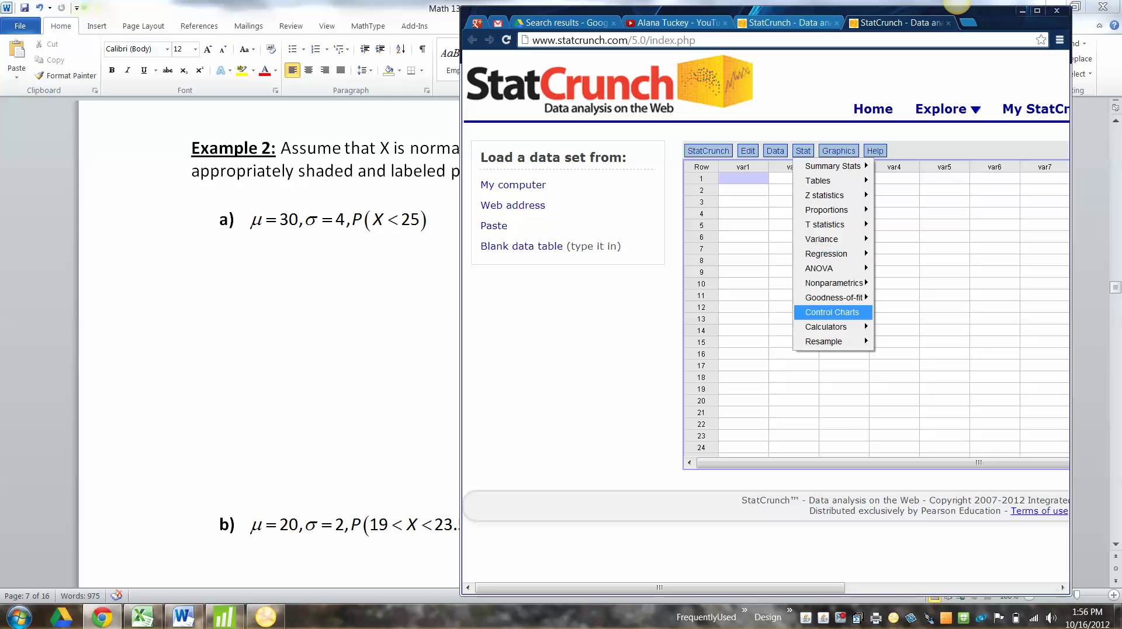
mouse_move(827, 326)
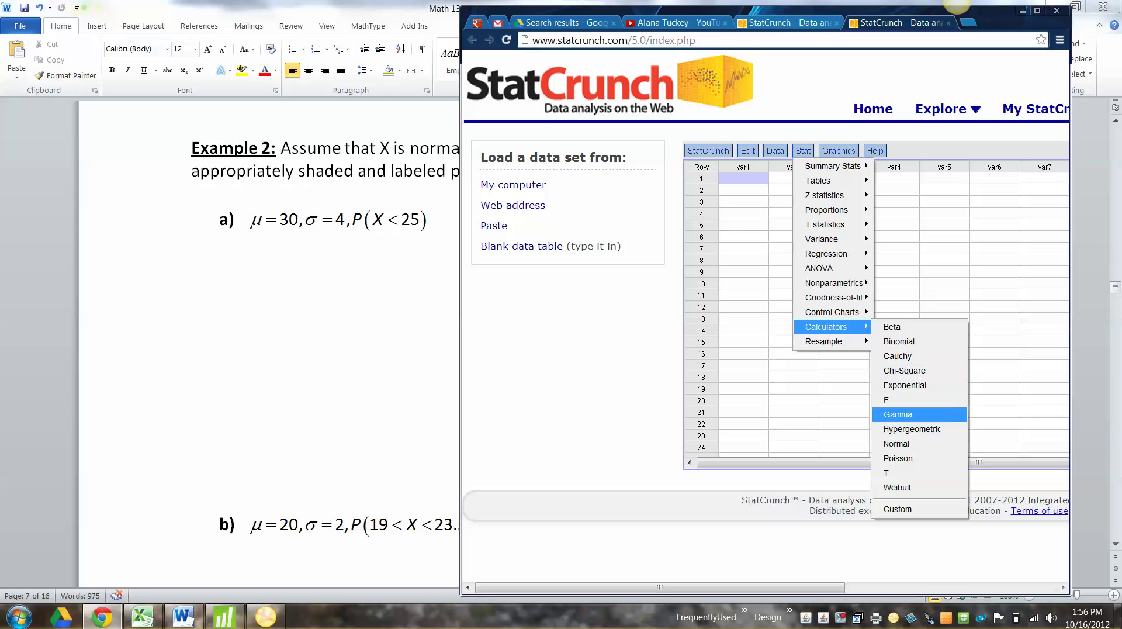
left_click(896, 444)
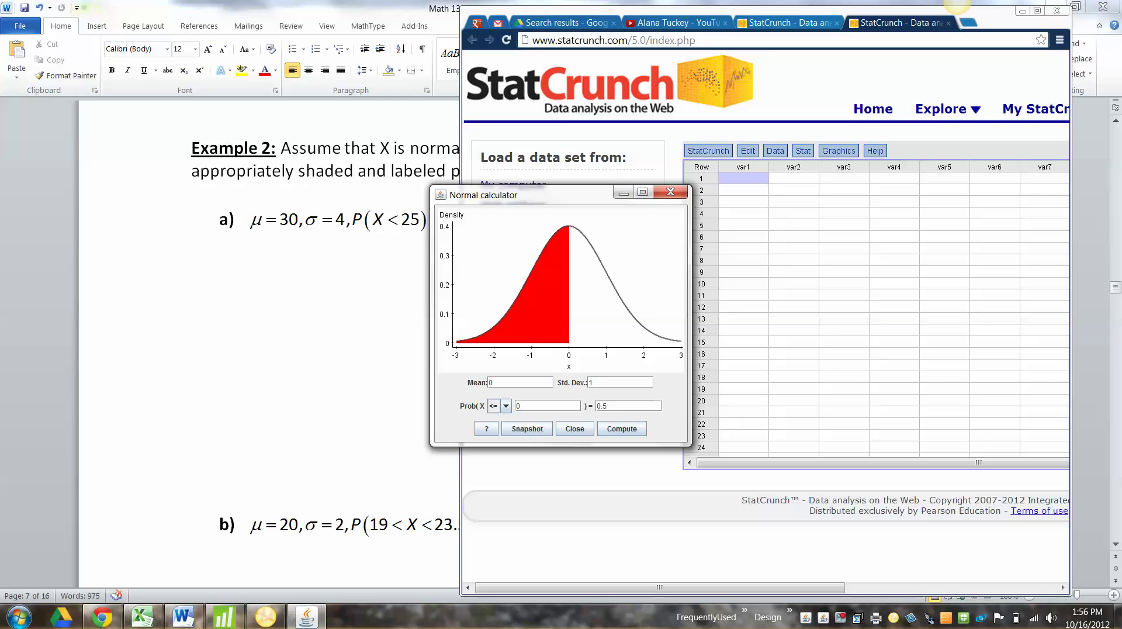
left_click_drag(549, 195, 829, 223)
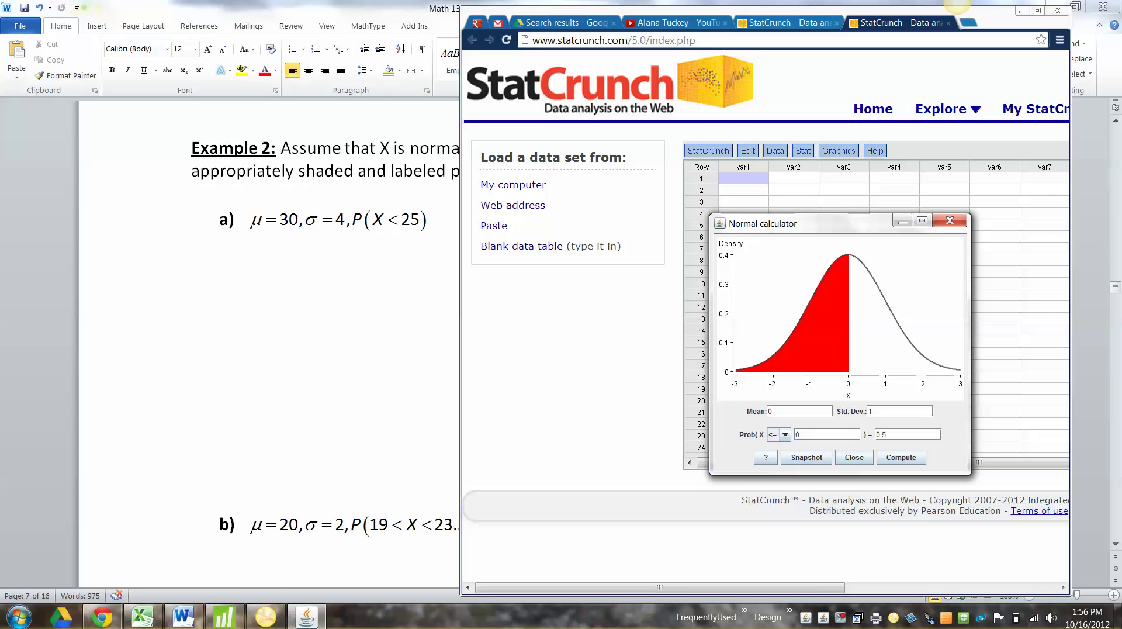
Step: Compute the normal probability for X <= 25 with mean 30 and standard deviation 4
double_click(771, 411)
type("30")
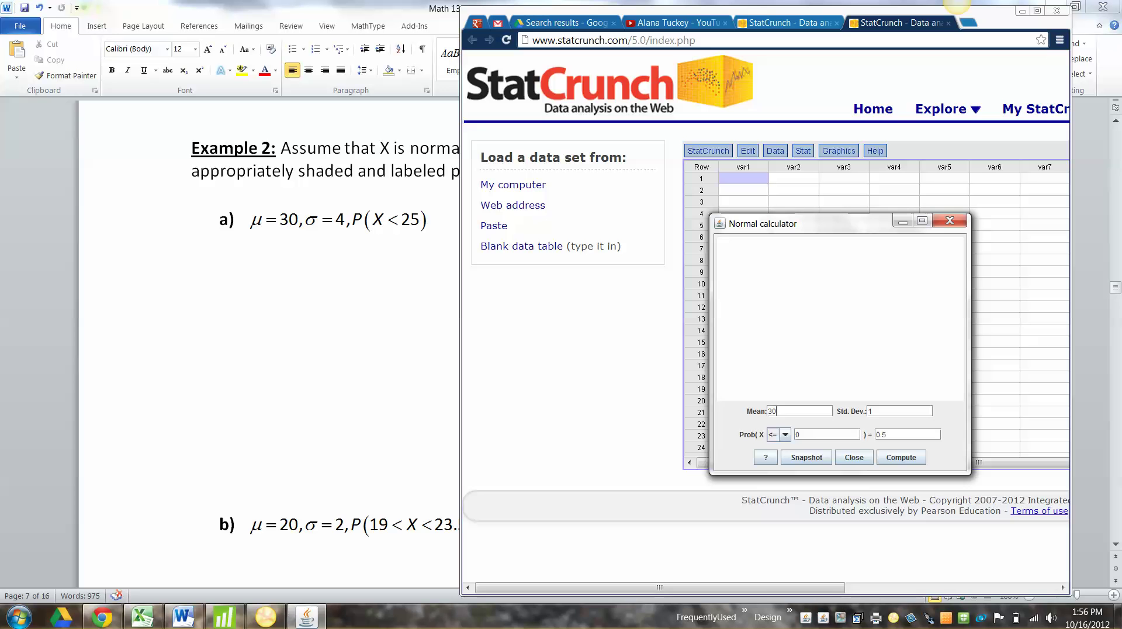
key("BackSpace")
key("Tab")
key("Tab")
key("BackSpace")
type("25")
key("Tab")
key("Tab")
key("space")
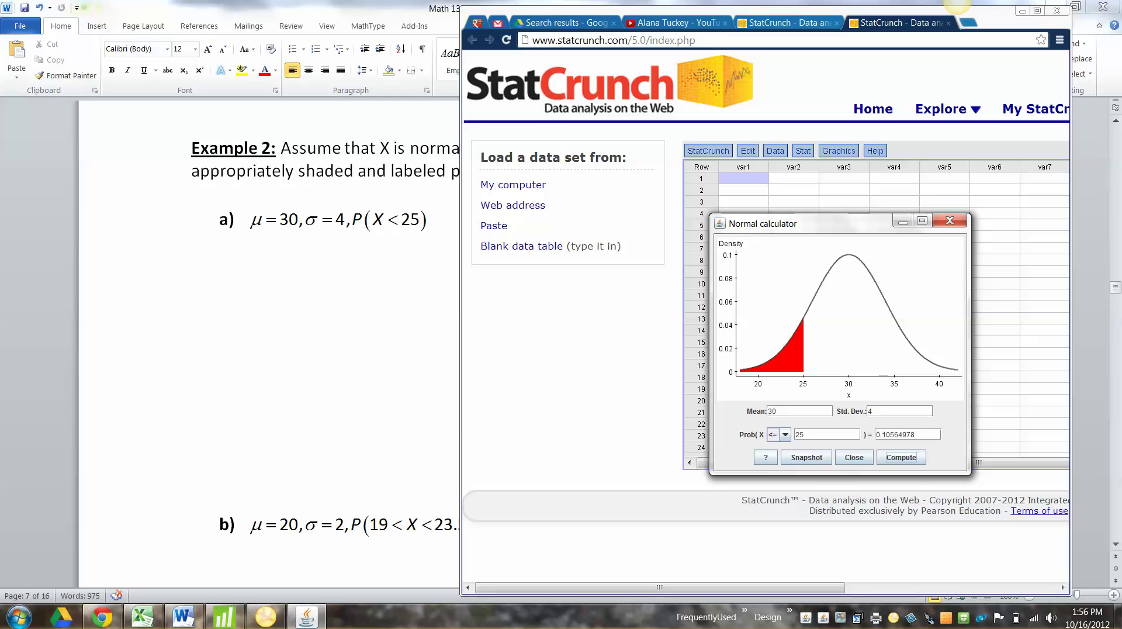
Step: Export a snapshot of the Normal calculator to My Results with the title 7.2 Example 2a, not shared
left_click(806, 457)
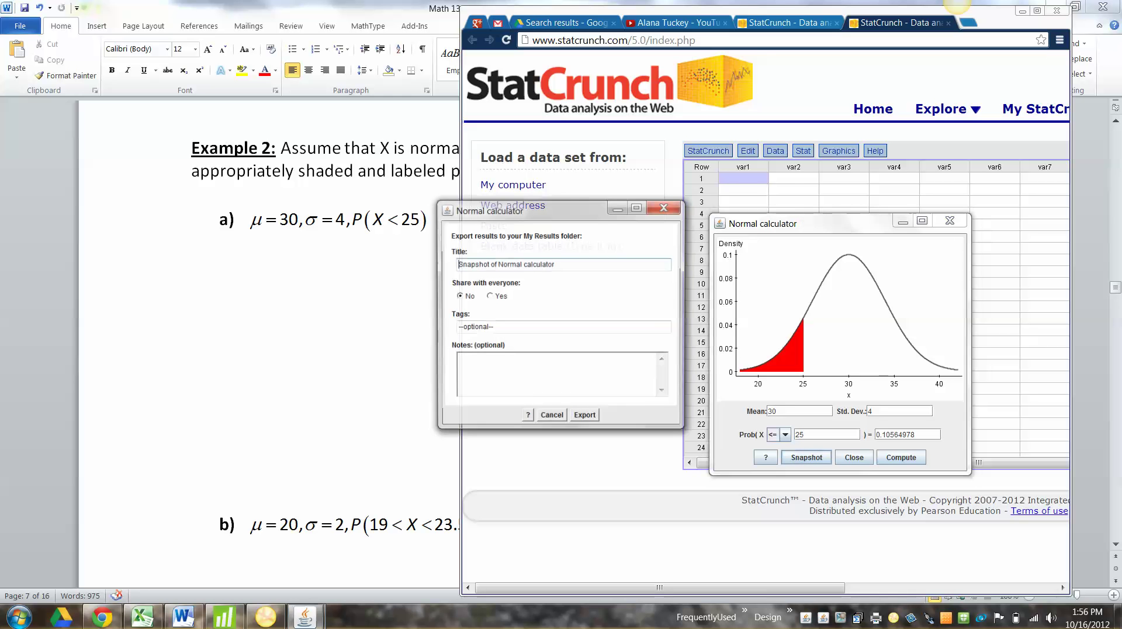
key("ctrl+a")
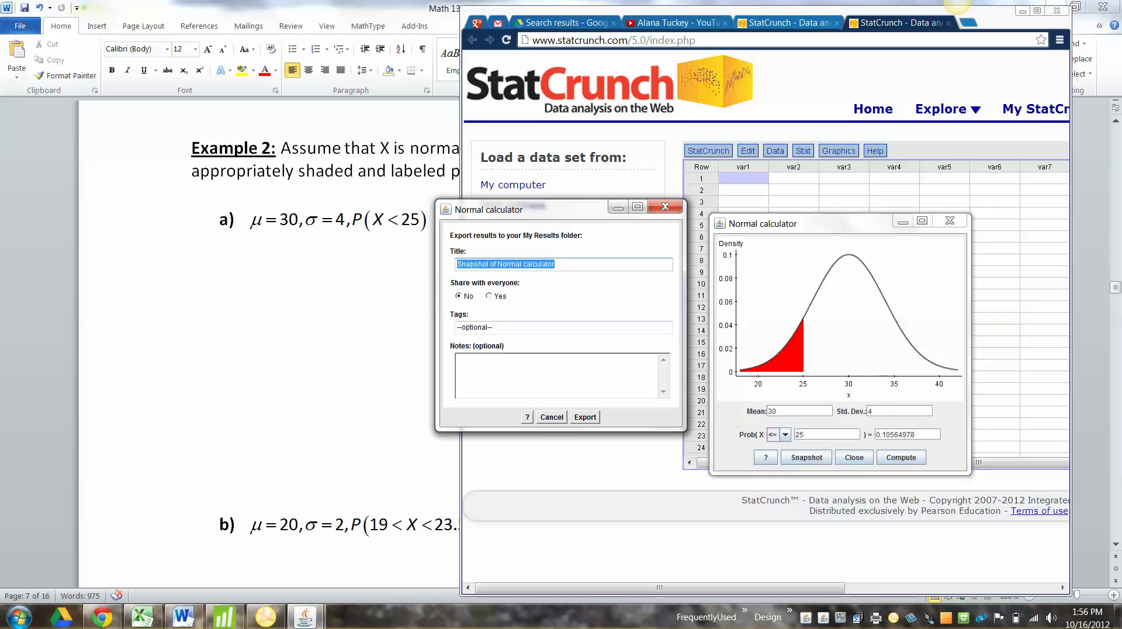
type("Ex2")
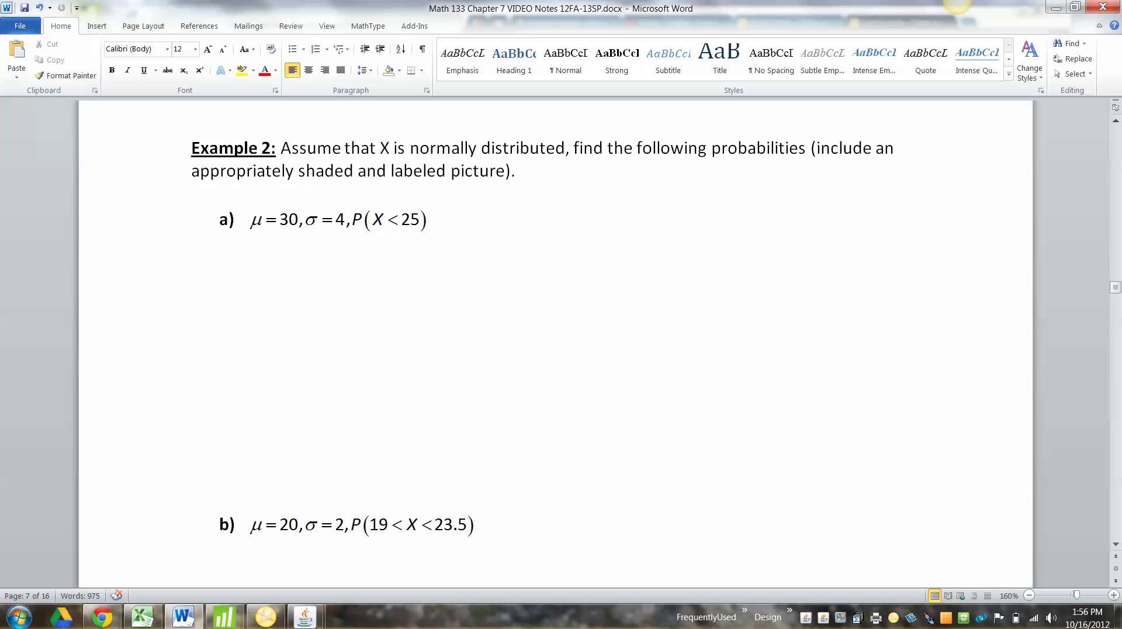
mouse_move(304, 617)
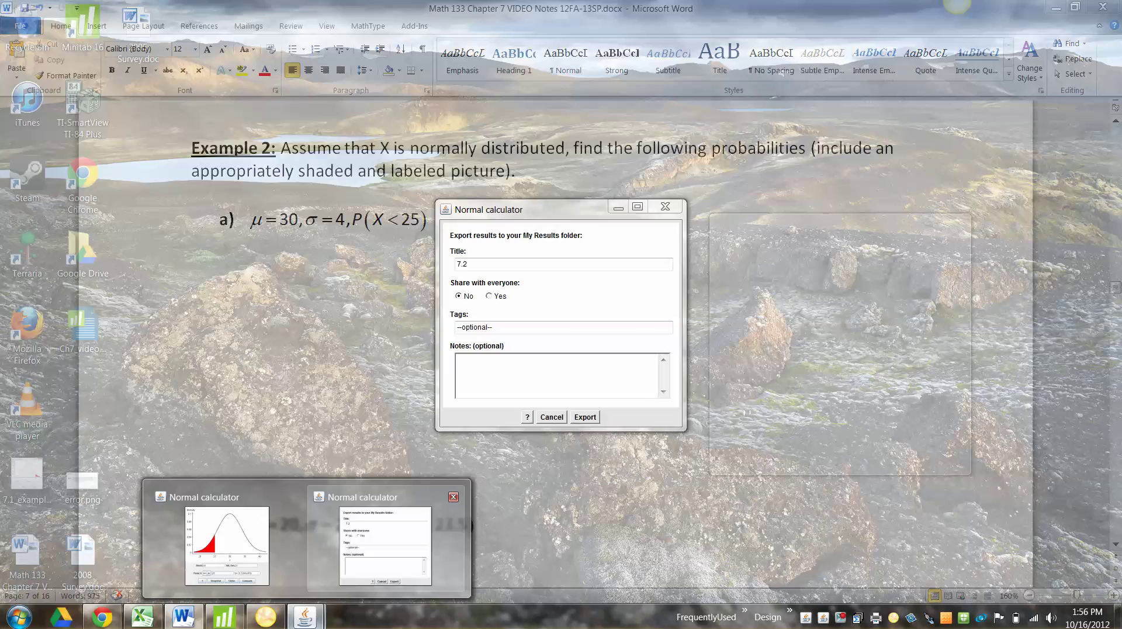
left_click(386, 543)
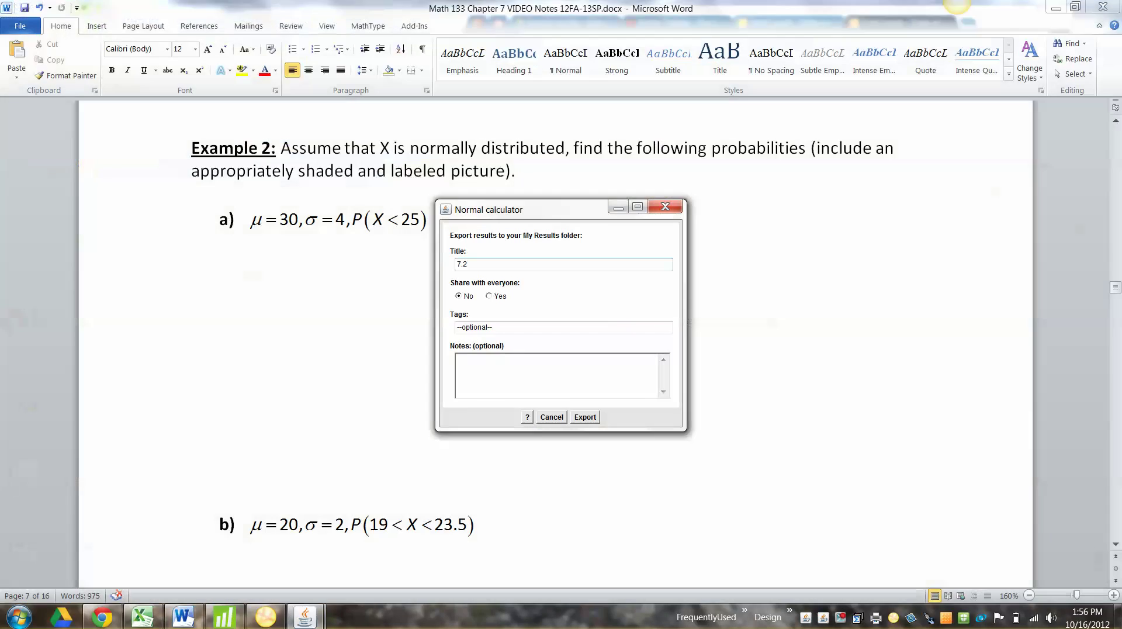
type("7.2 xExample 2a")
left_click(585, 417)
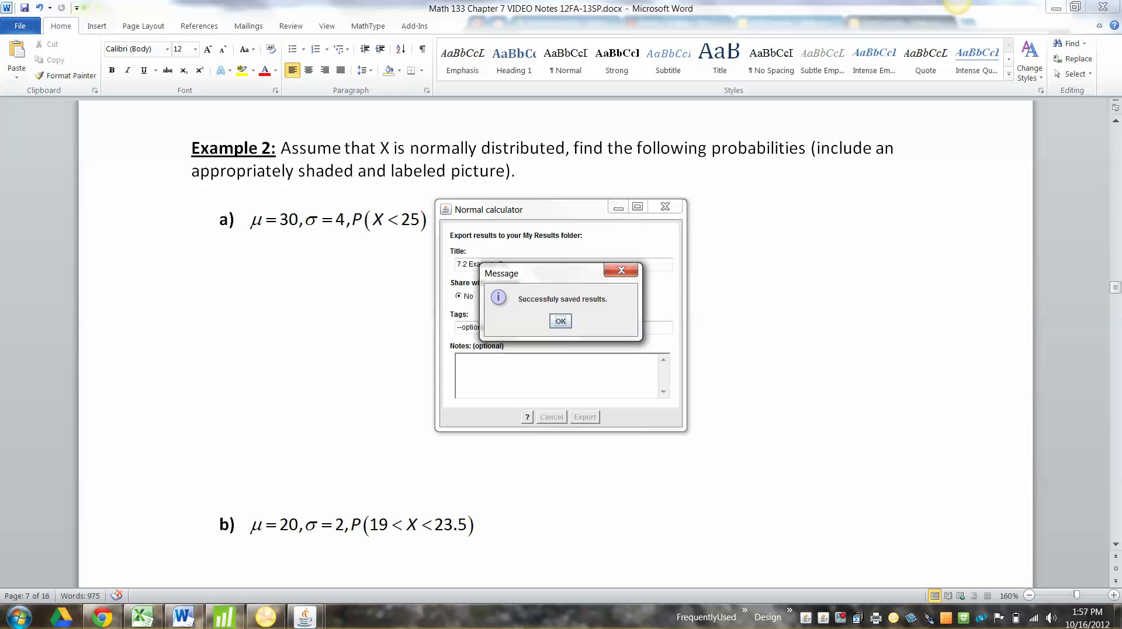
key("Return")
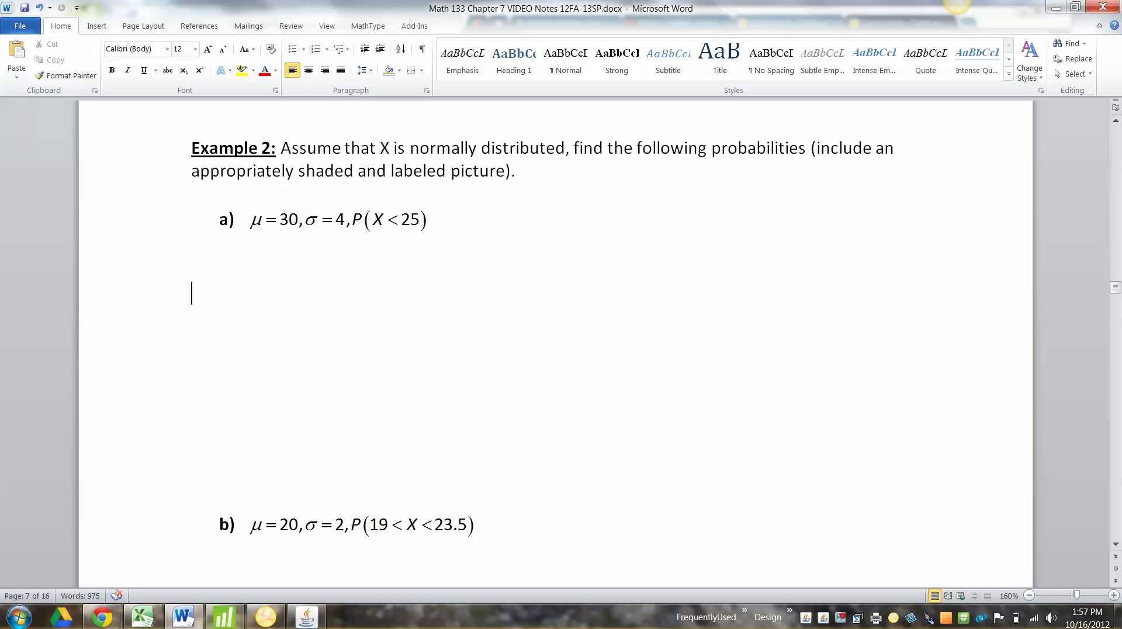
Step: Refresh the My Results list in Chrome, maximize the window and open the 7.2 Example 2a result
left_click(101, 617)
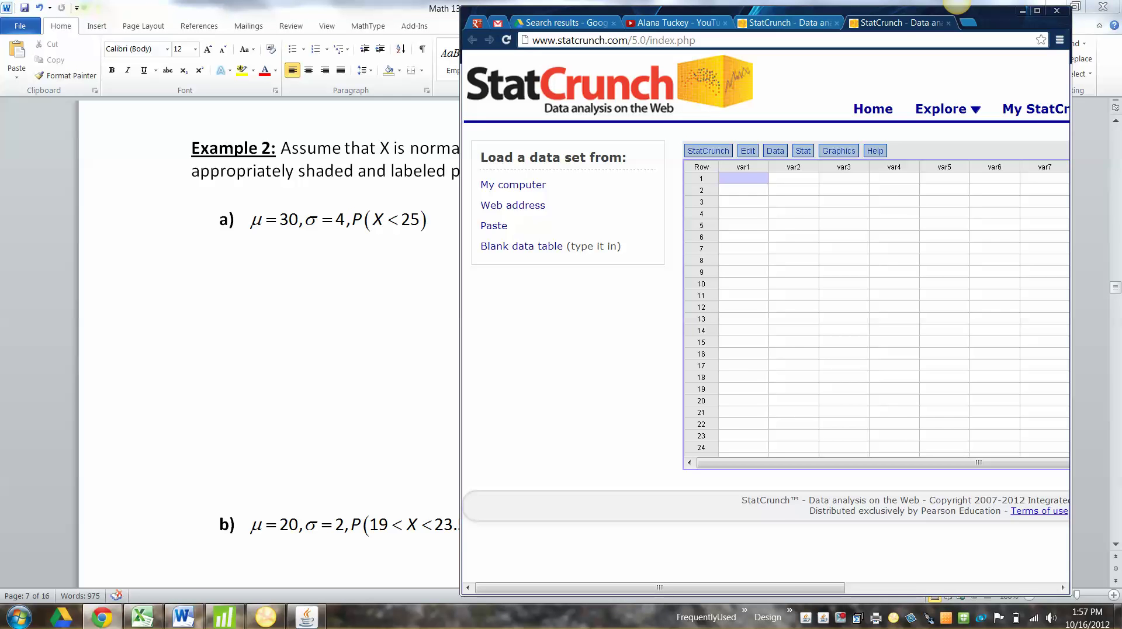
left_click(783, 22)
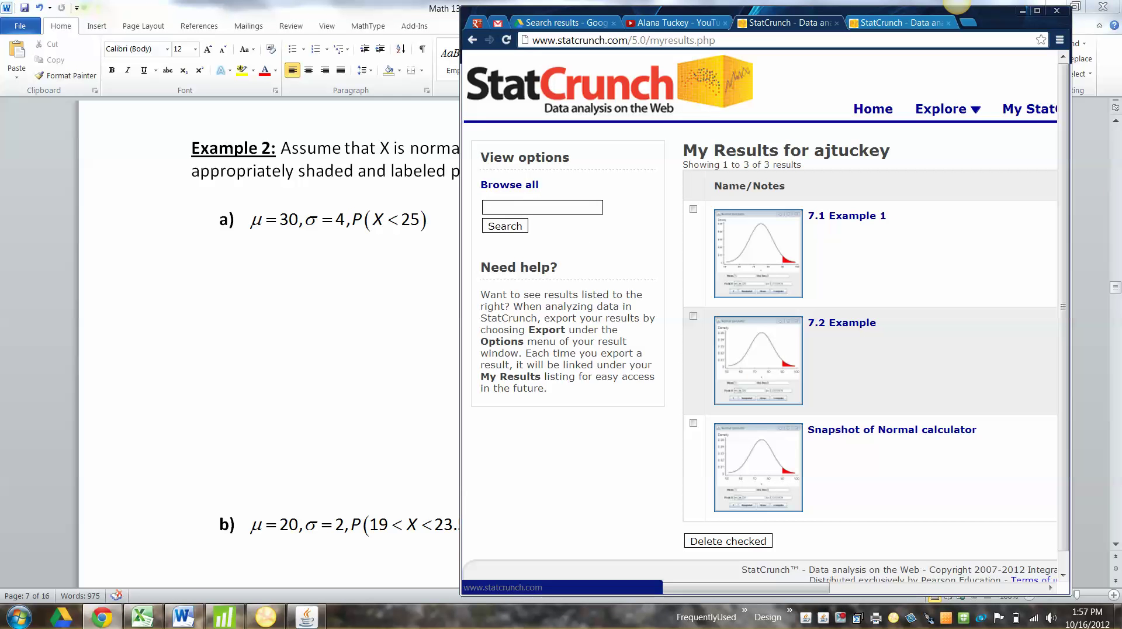
left_click(506, 40)
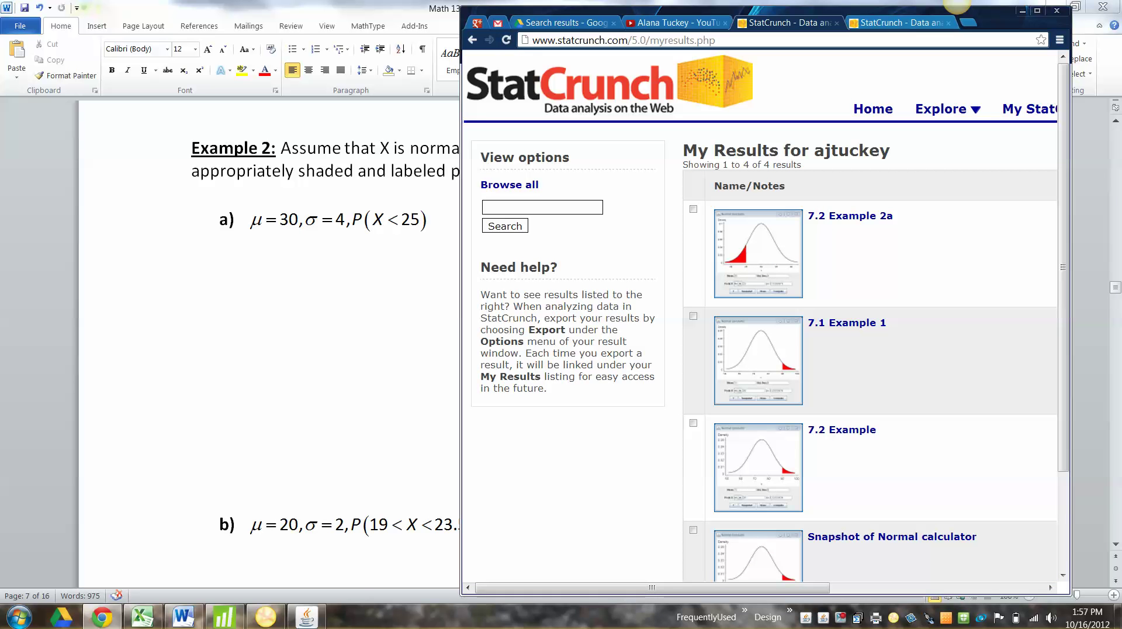
double_click(852, 216)
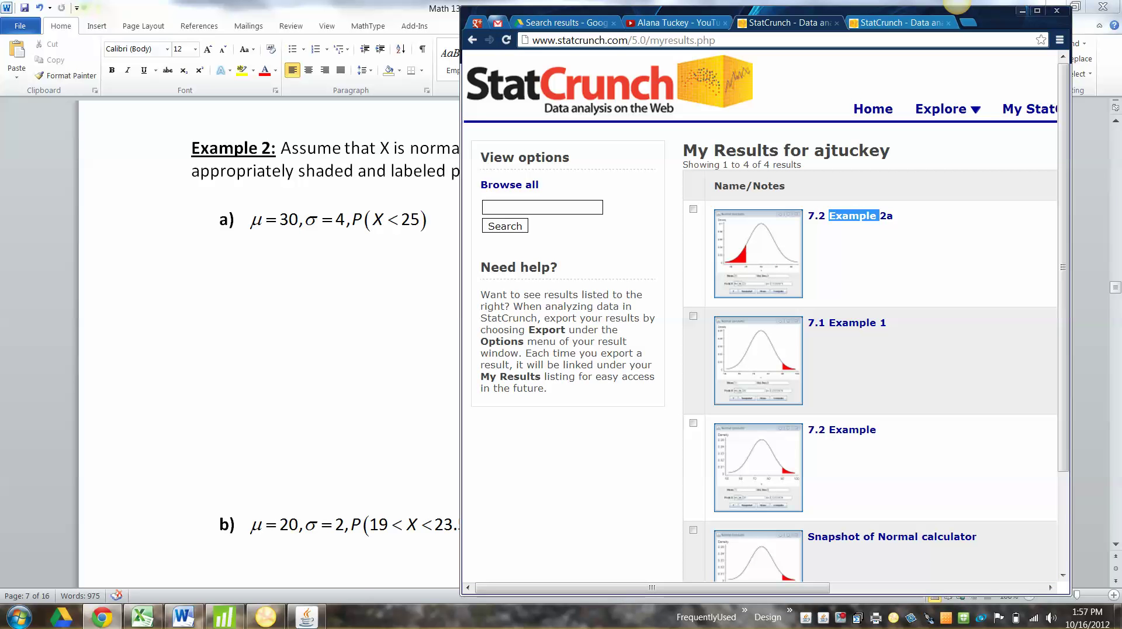
left_click(1037, 11)
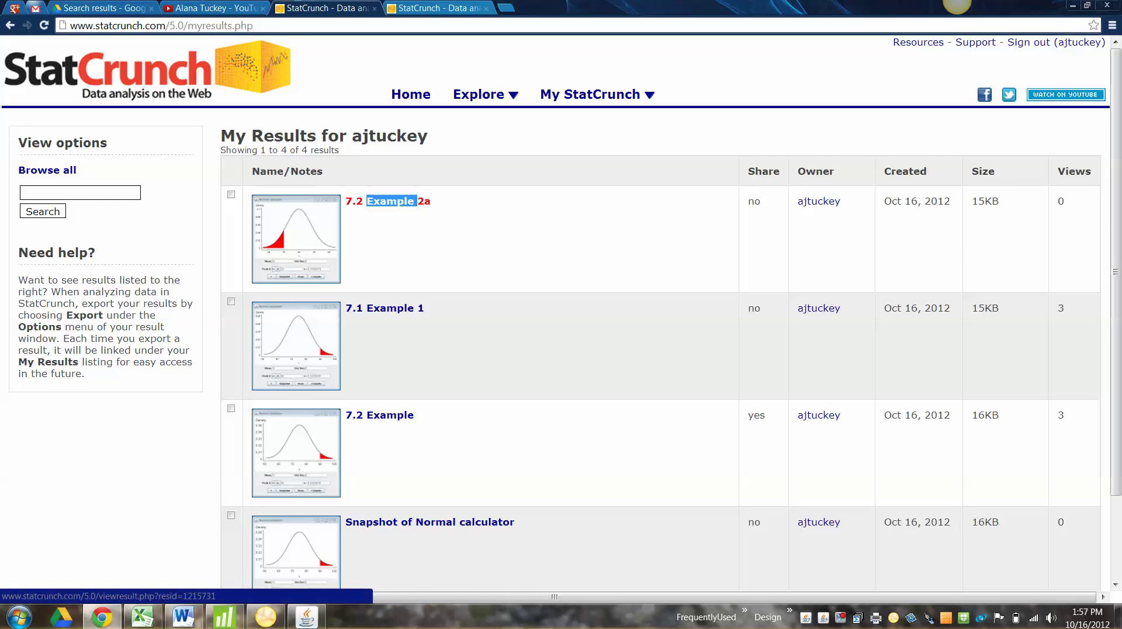
left_click(388, 201)
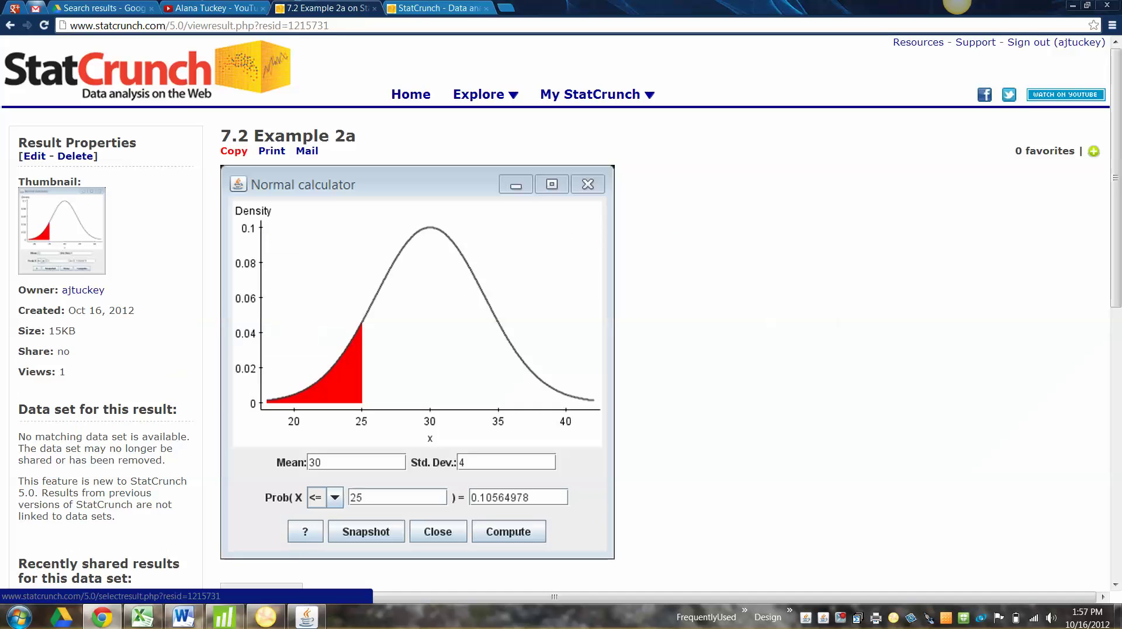
Step: Switch to the Excel workbook and rename Sheet2 as 7.2 Example 2a
left_click(142, 616)
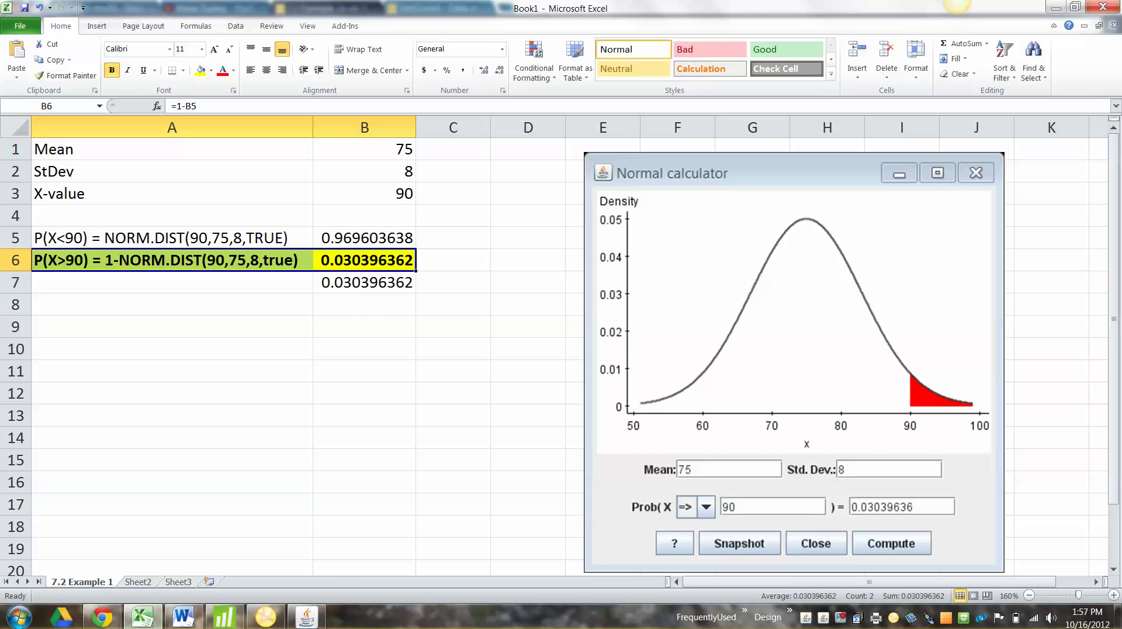
left_click(138, 581)
double_click(138, 582)
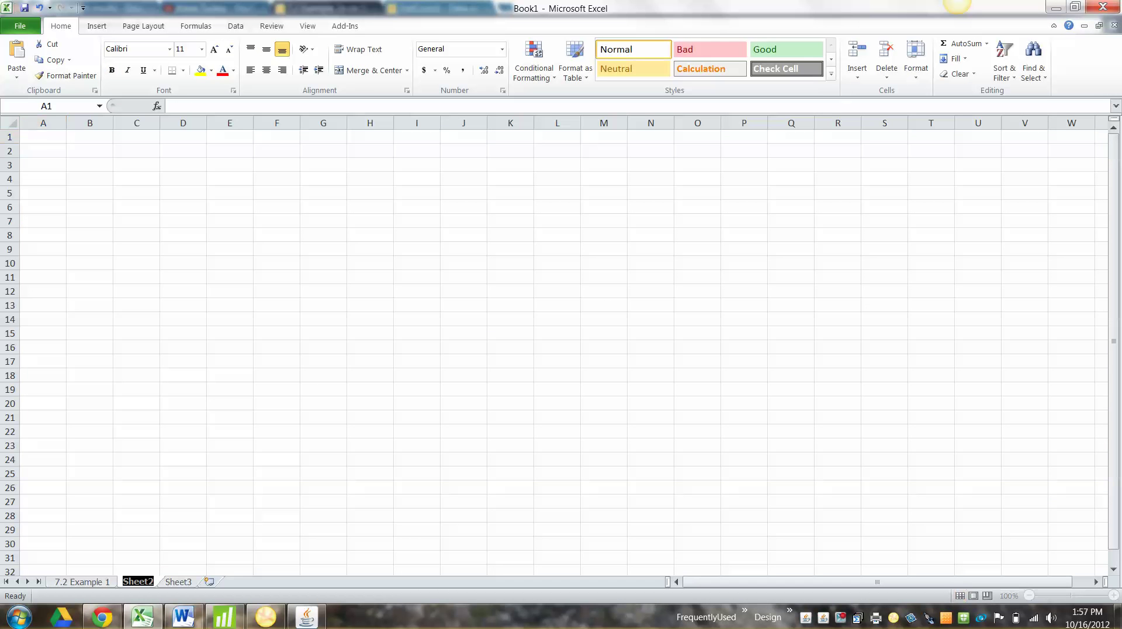
type("7.2 E")
key("BackSpace")
key("BackSpace")
key("BackSpace")
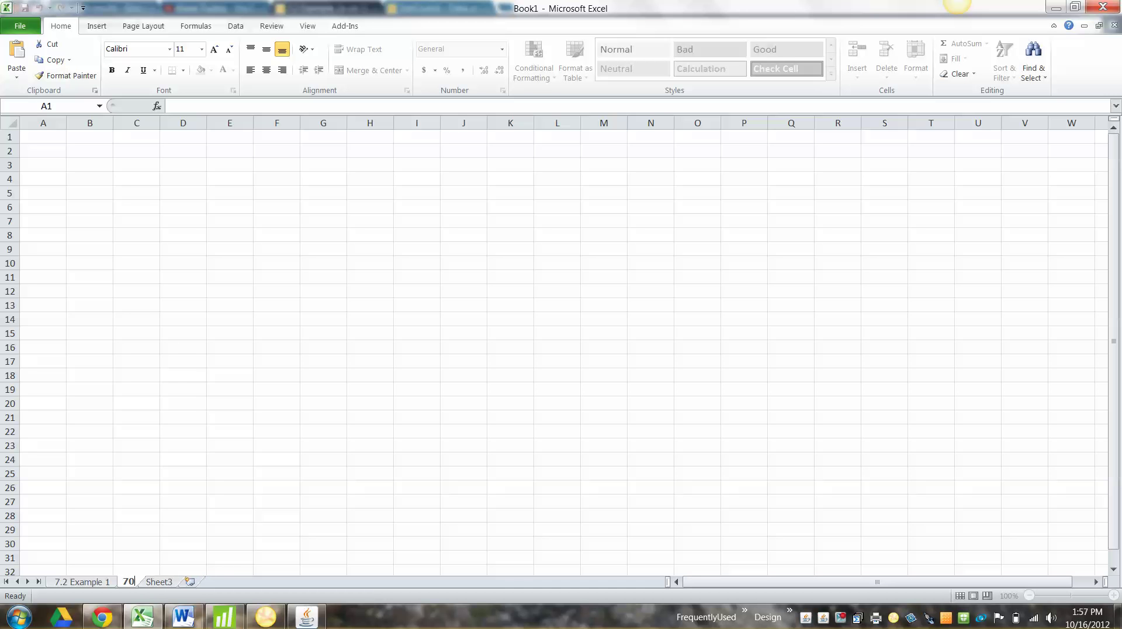
type(".2  Example 2a")
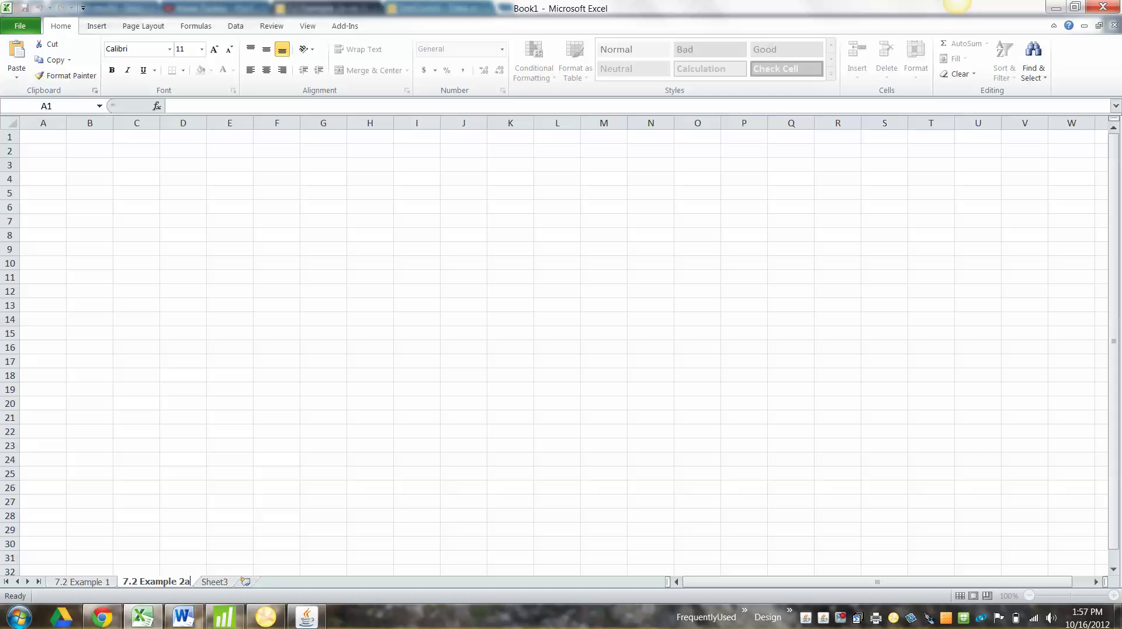
left_click(182, 137)
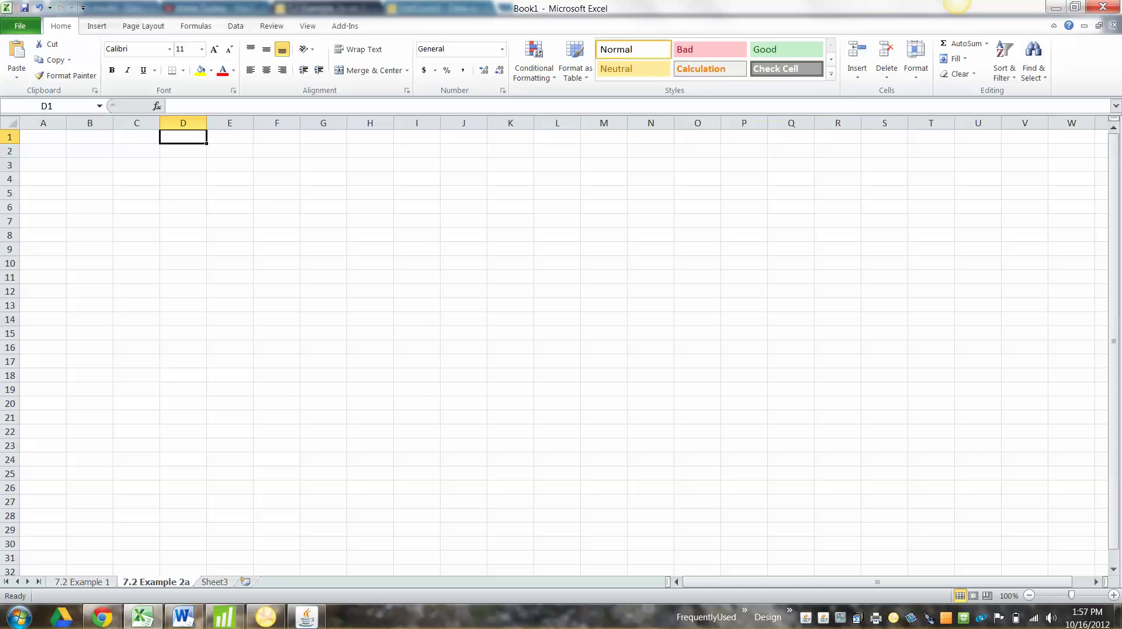
Step: Paste the Normal calculator picture into the 7.2 Example 2a sheet, move it to start at column F, and label cell A3 P(X<25)
key("ctrl+v")
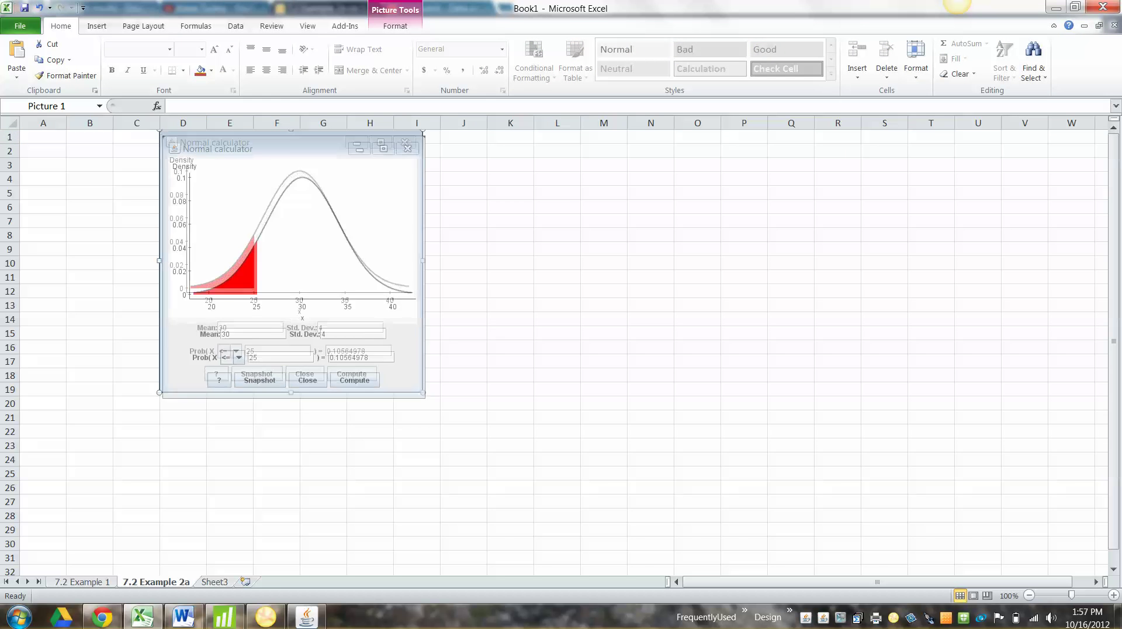
left_click_drag(291, 261, 389, 281)
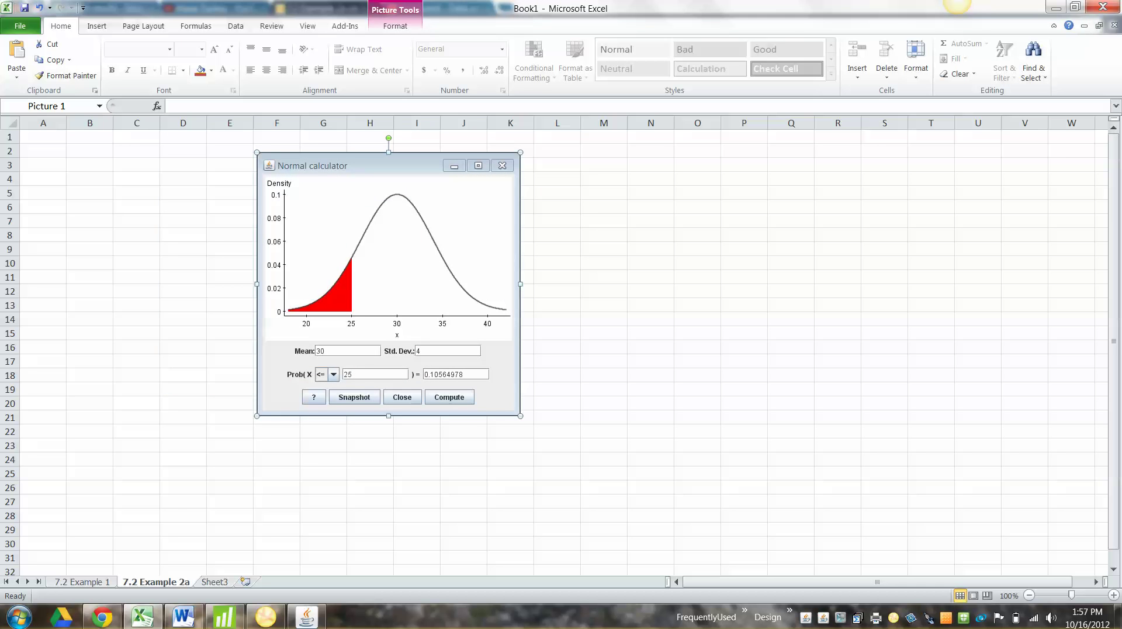
left_click(43, 165)
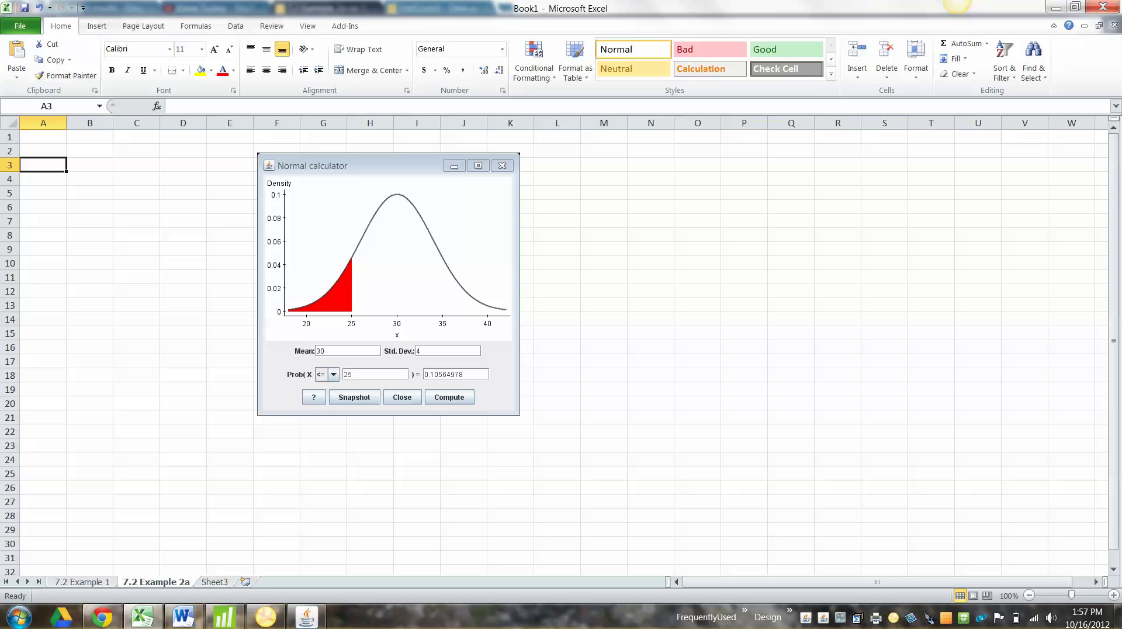
type("P(")
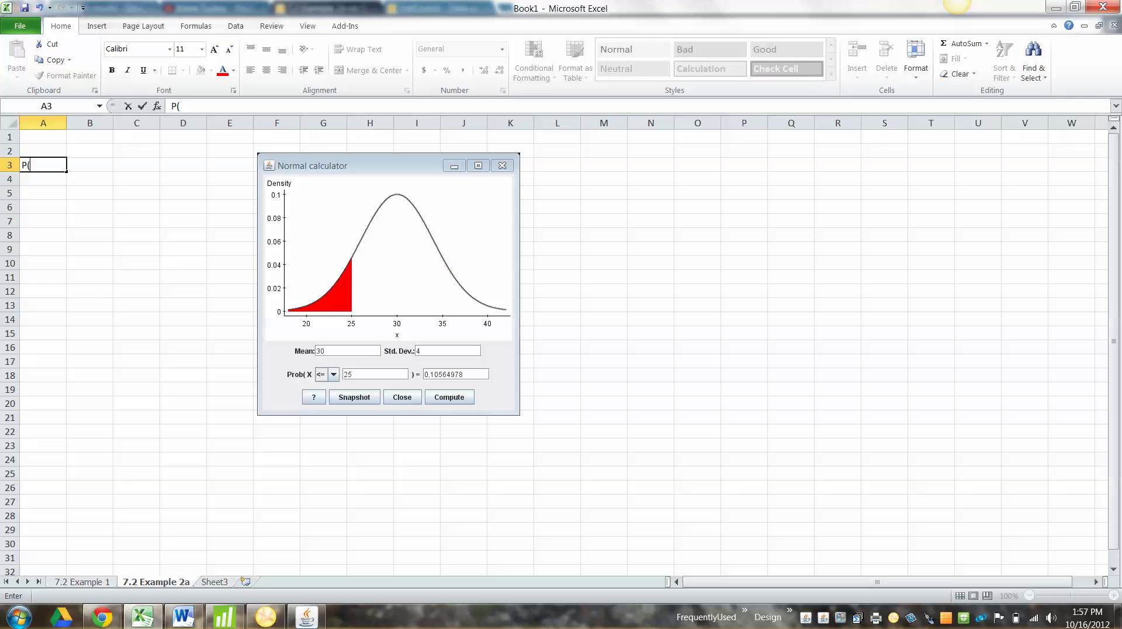
type("X<25)")
key("Return")
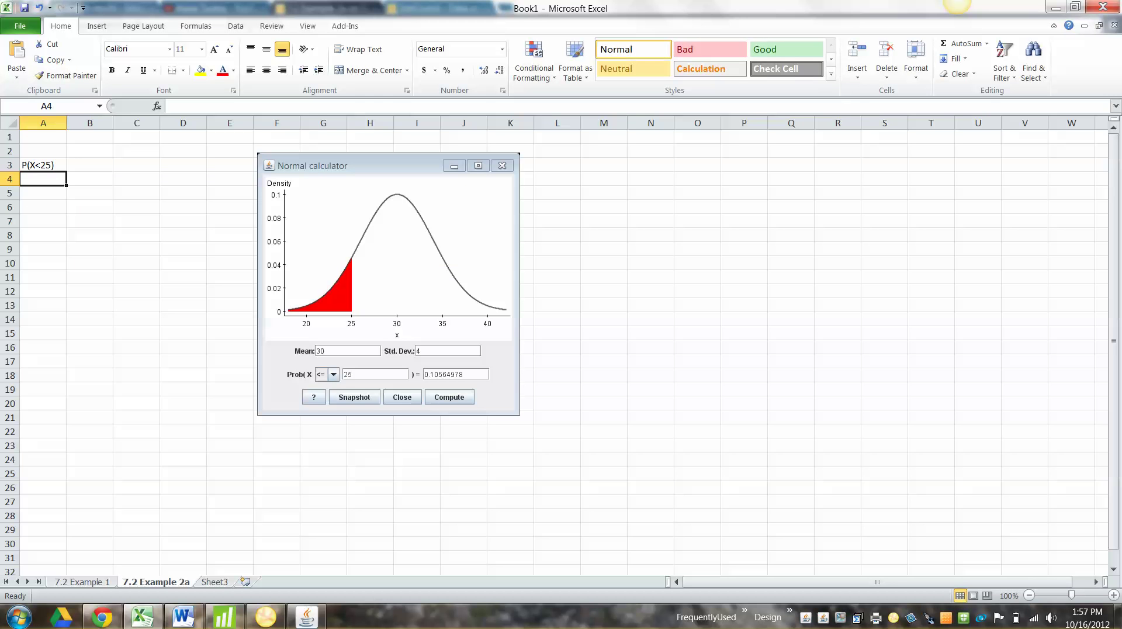
Step: Calculate the cumulative probability in cell B3 with =NORM.DIST(25,30,4,TRUE)
scroll(554, 346, "up", 1)
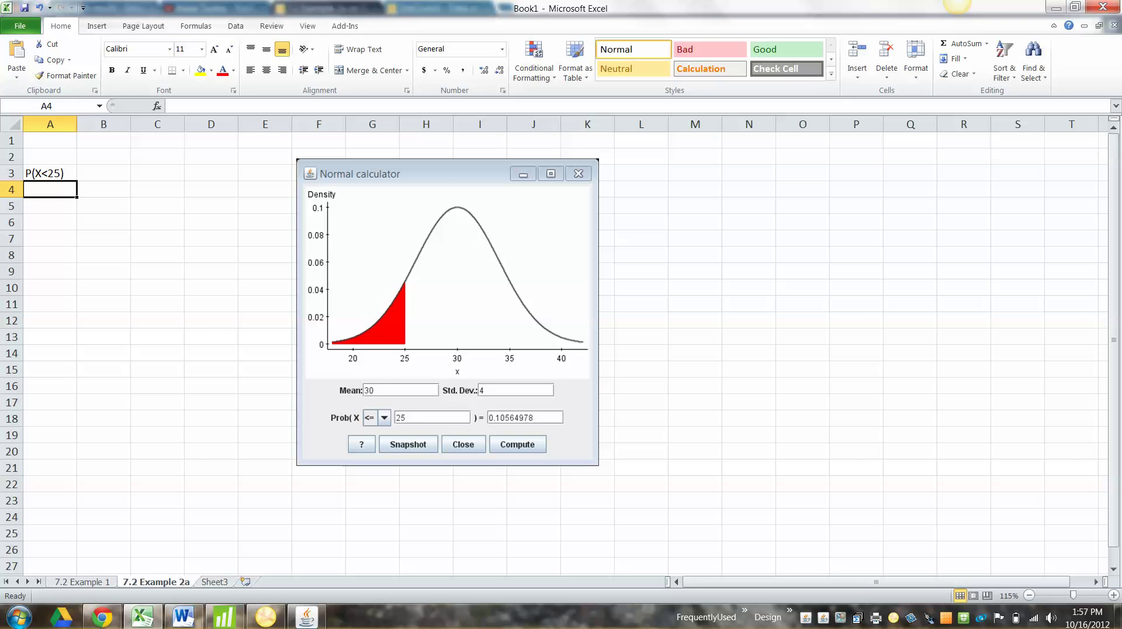
left_click(103, 271)
scroll(561, 345, "up", 2)
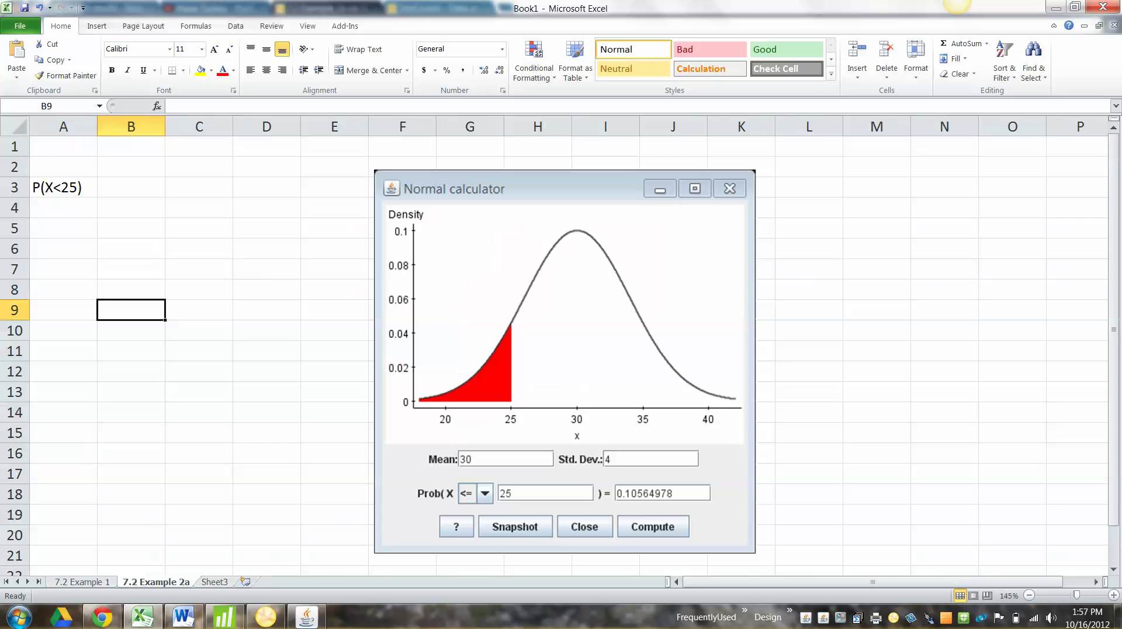
left_click(131, 188)
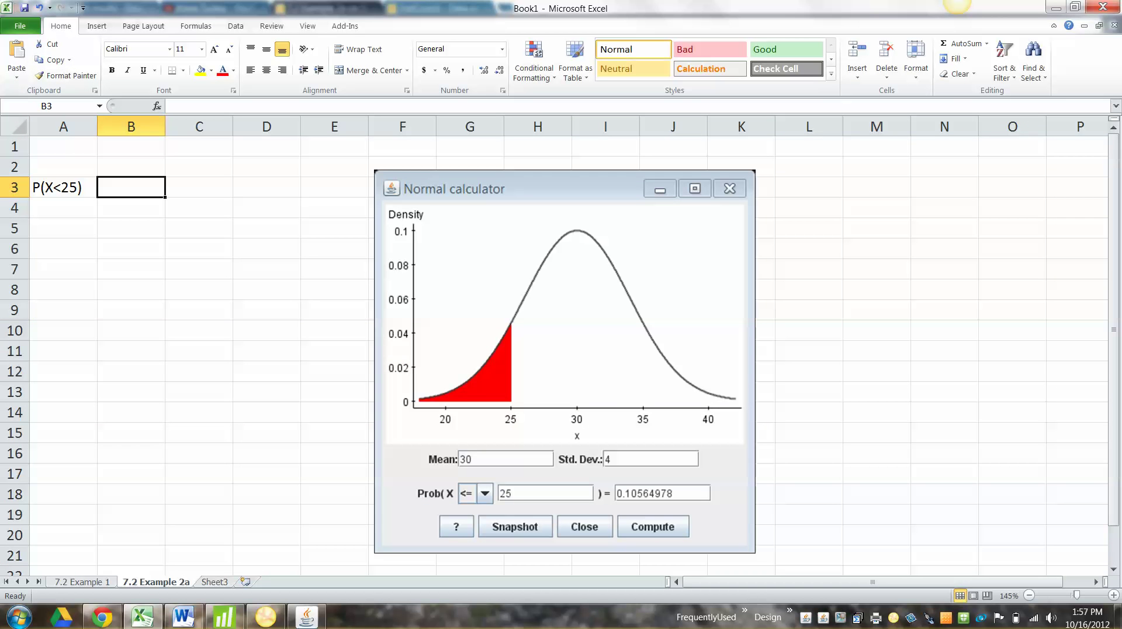
type("=N")
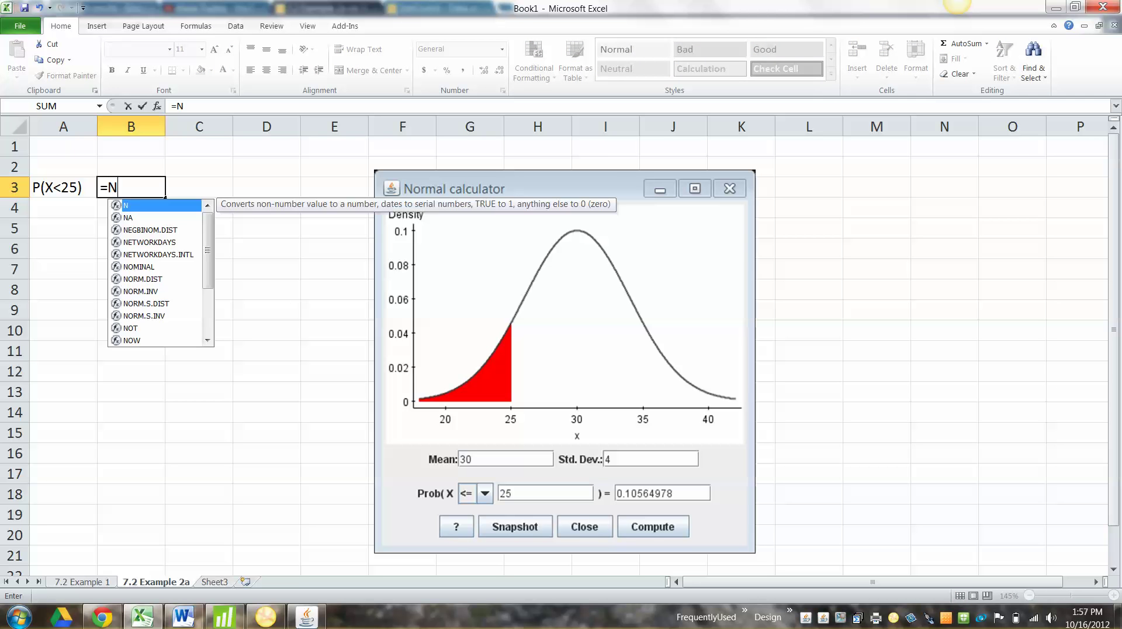
type("ORM.DIST(")
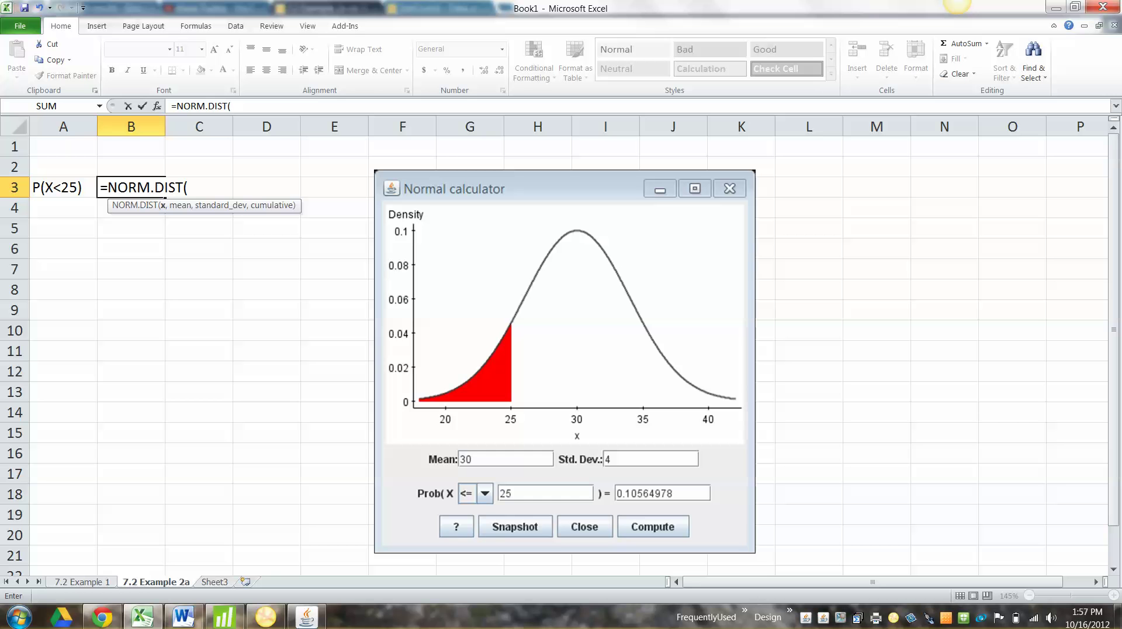
type("25,30,")
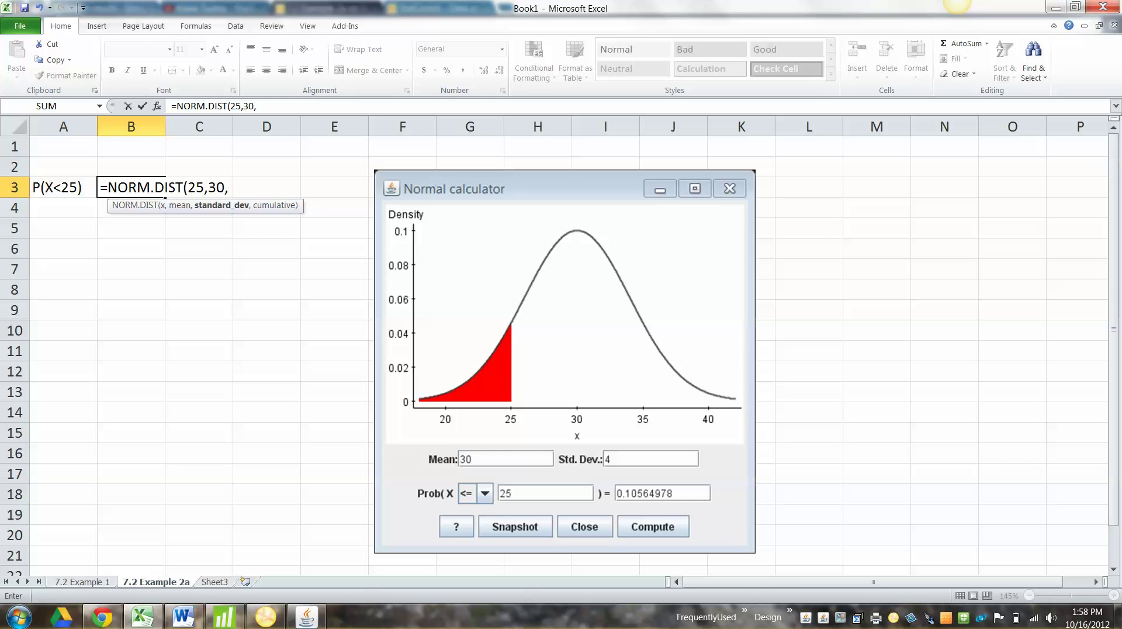
type("4,")
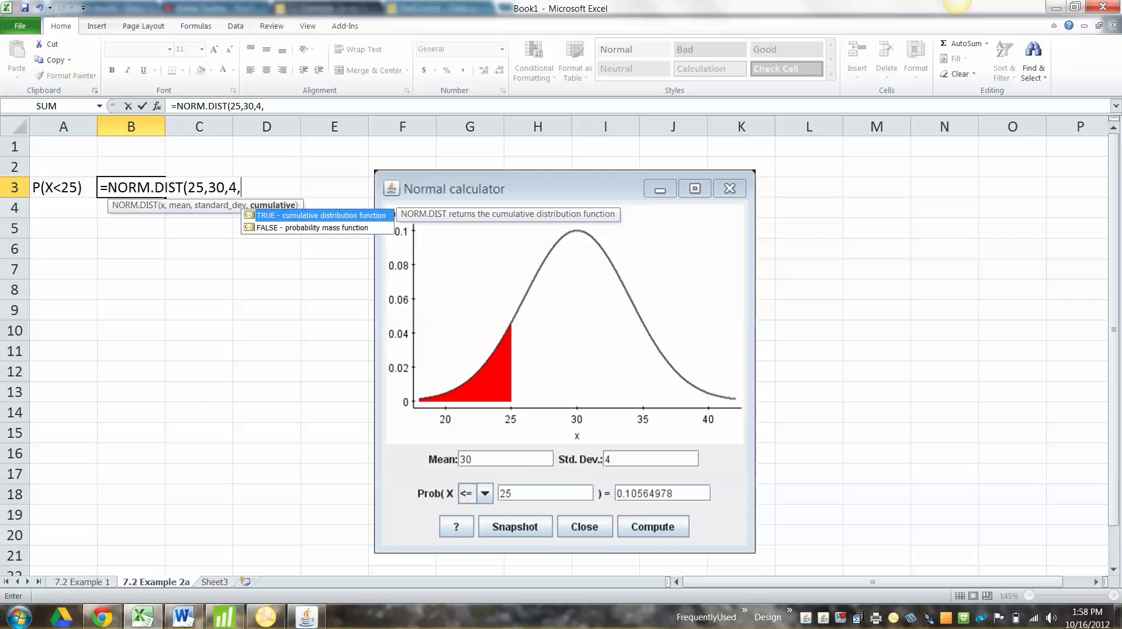
type("TRUE)")
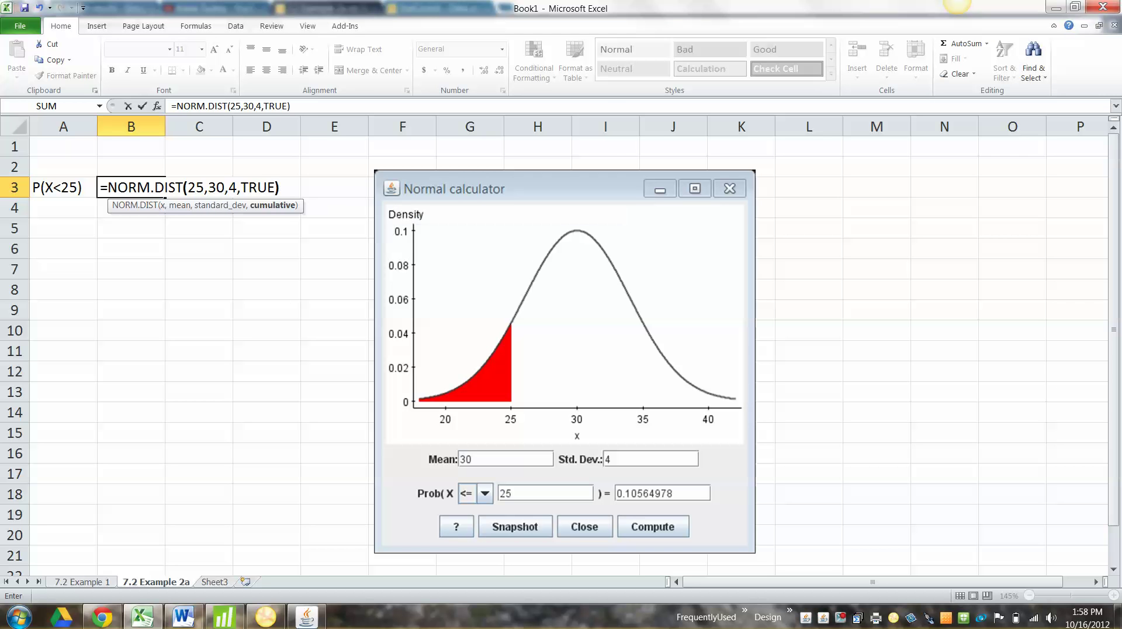
key("Return")
Step: Autofit column B to its contents and move the calculator picture closer to the result, starting at column E
left_click(131, 127)
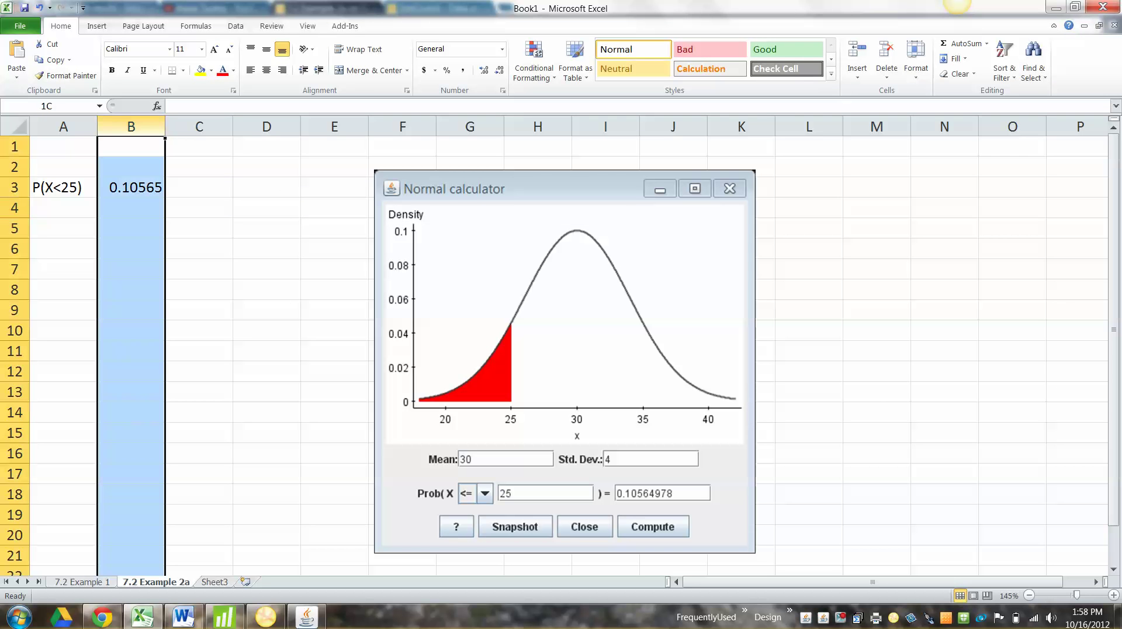
double_click(165, 127)
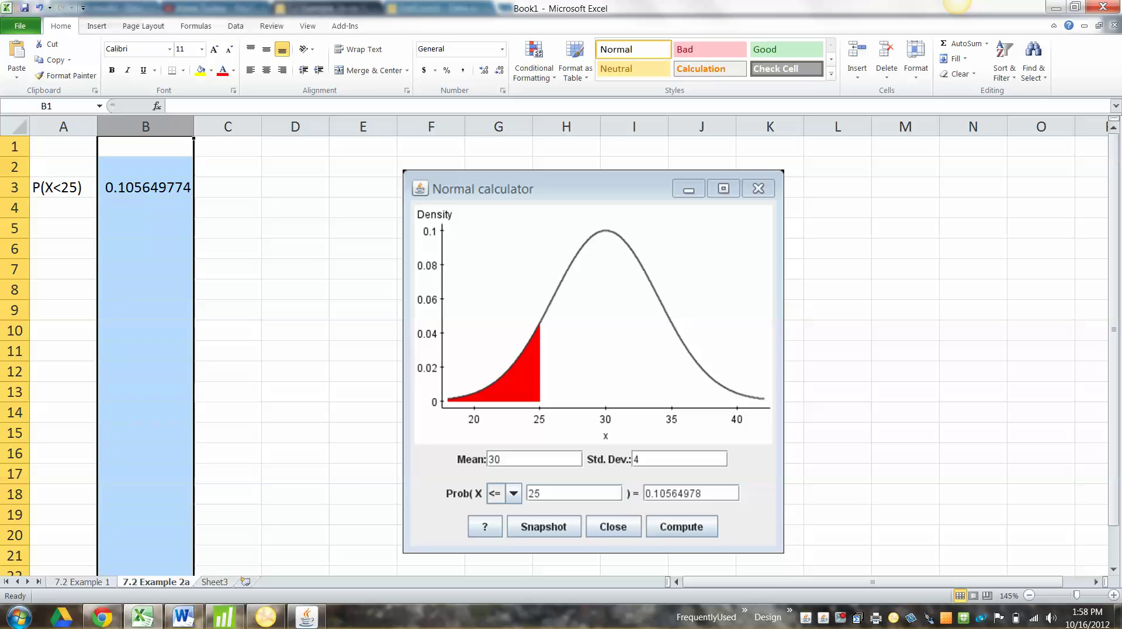
left_click_drag(593, 327, 513, 306)
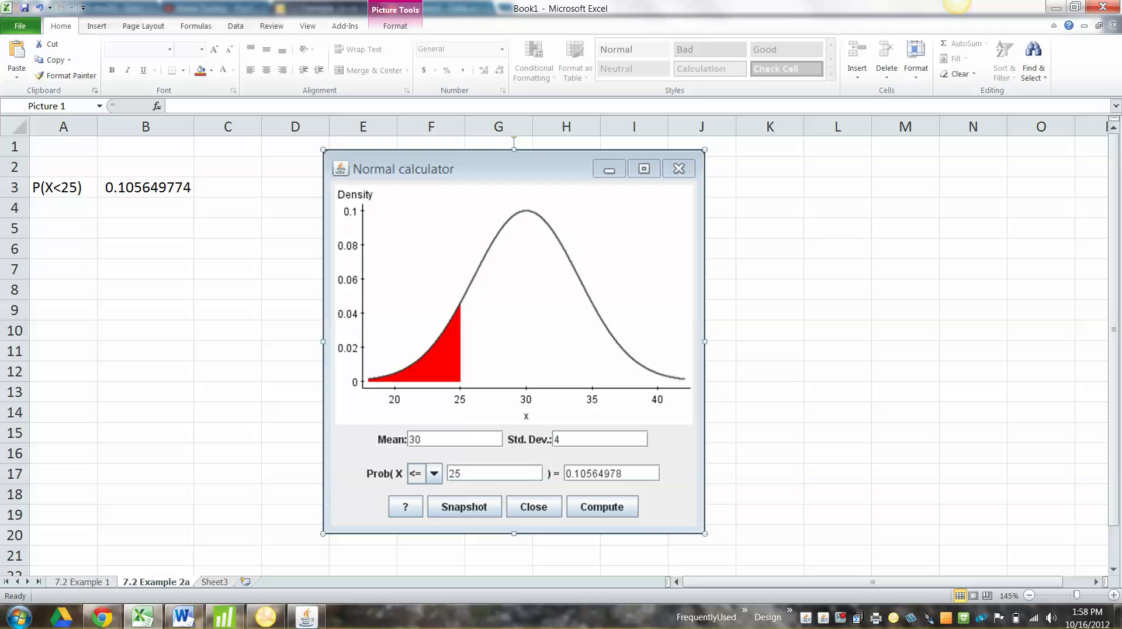
left_click(146, 248)
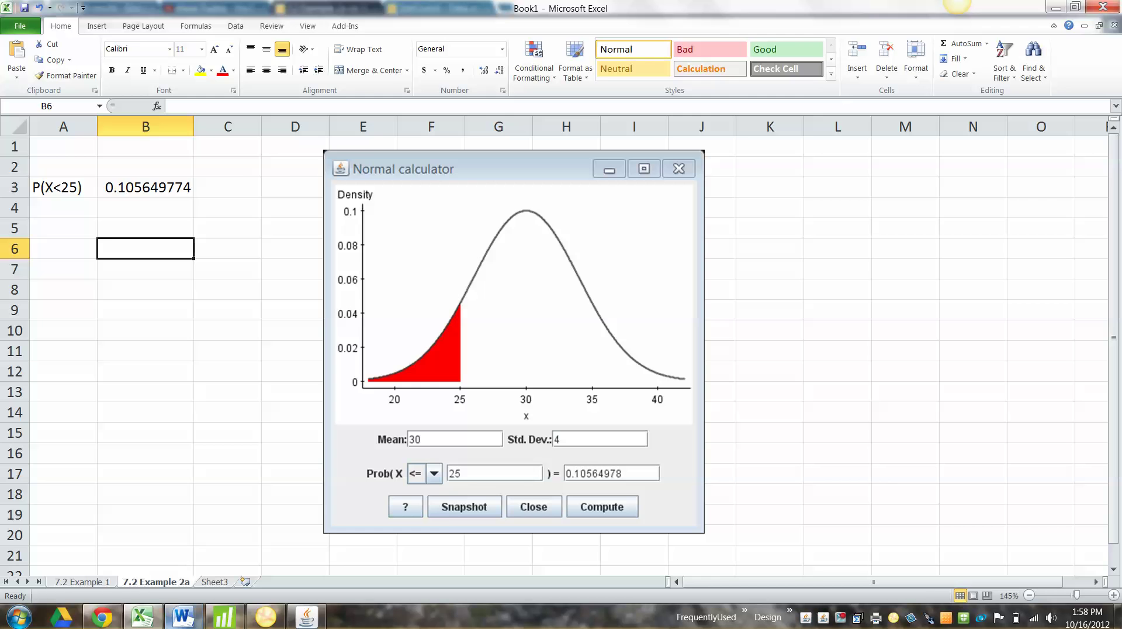
Step: Format cells A3:B3 in bold with a yellow fill and copy them into the Word notes under Example 2a
left_click(184, 620)
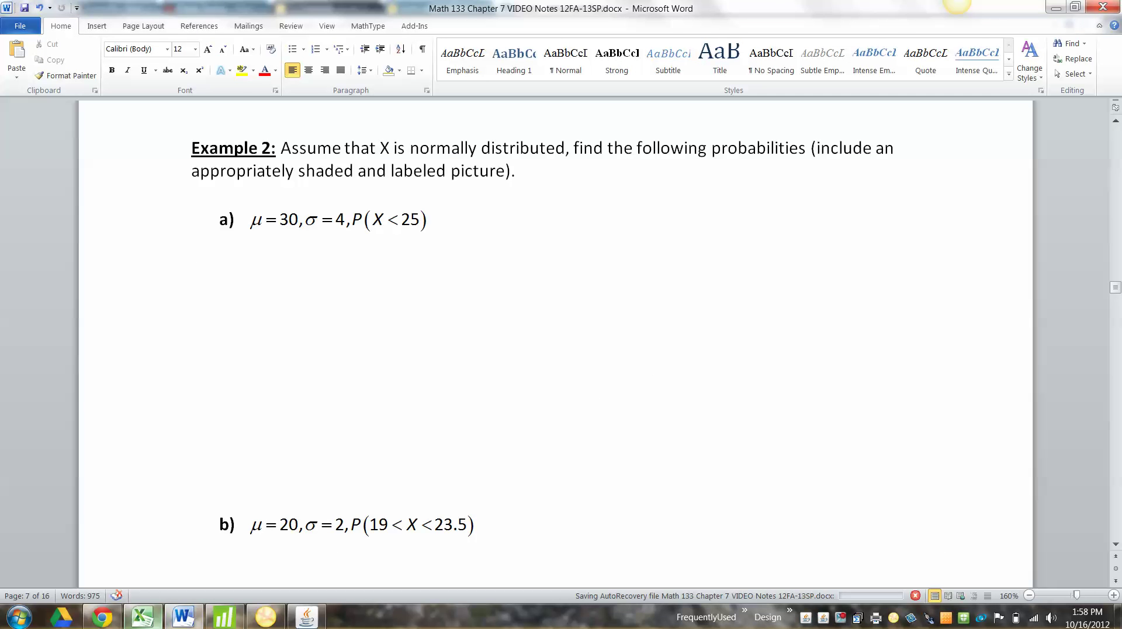
left_click(144, 619)
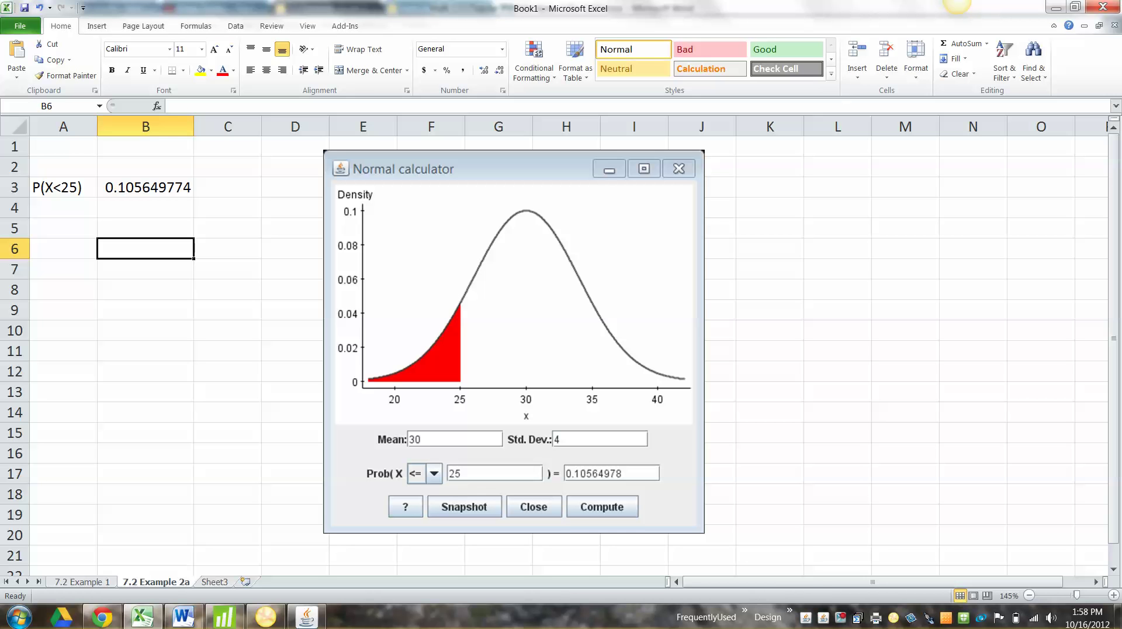
left_click_drag(64, 188, 145, 188)
key("ctrl+b")
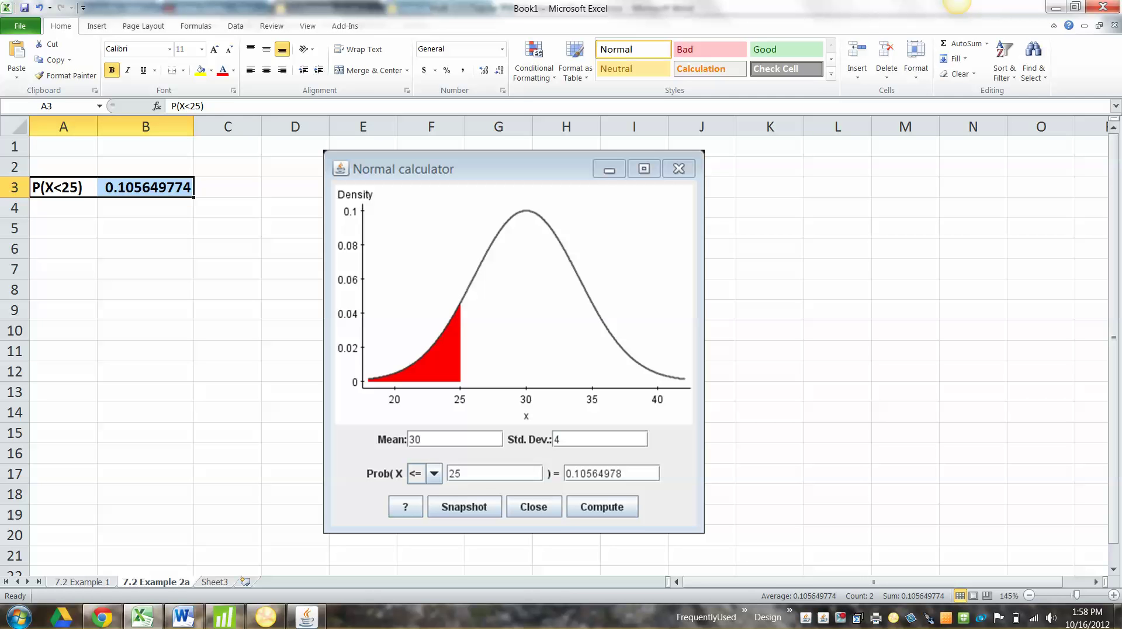
key("ctrl+c")
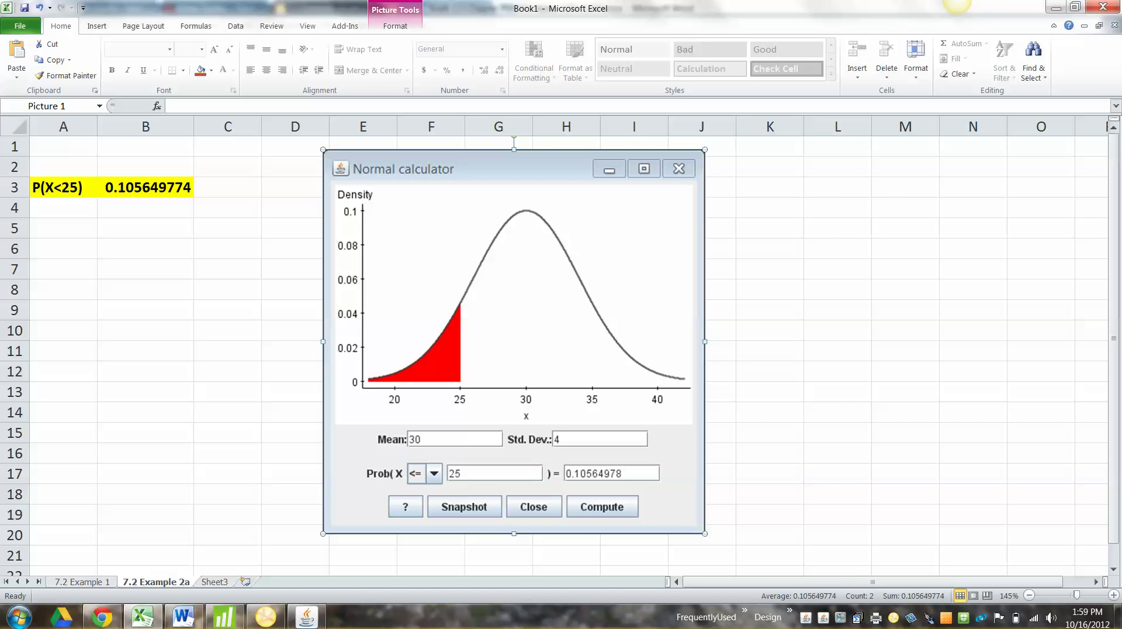
Step: Copy the Normal calculator picture from Excel into the Word notes below the highlighted result and shrink it to the result table's width
left_click(228, 208)
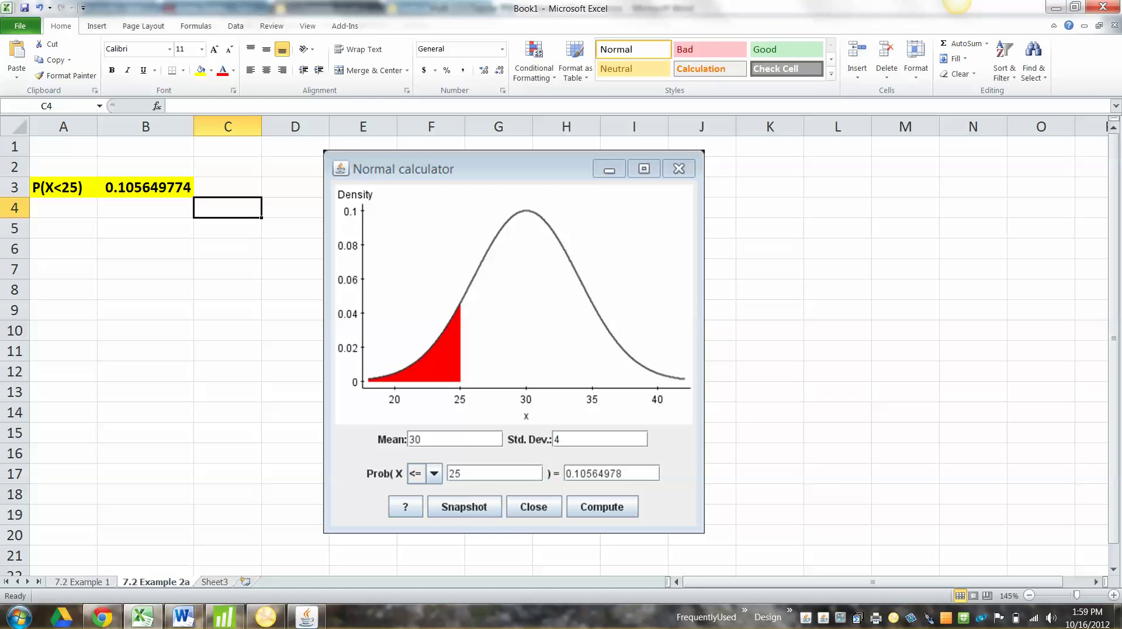
left_click(513, 341)
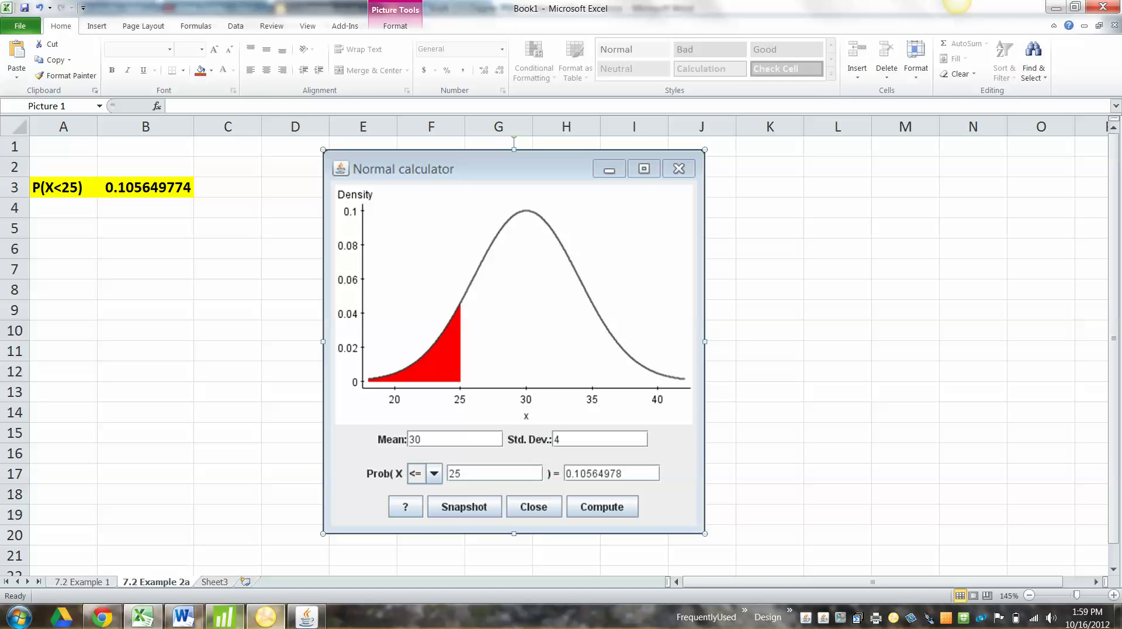
left_click(175, 619)
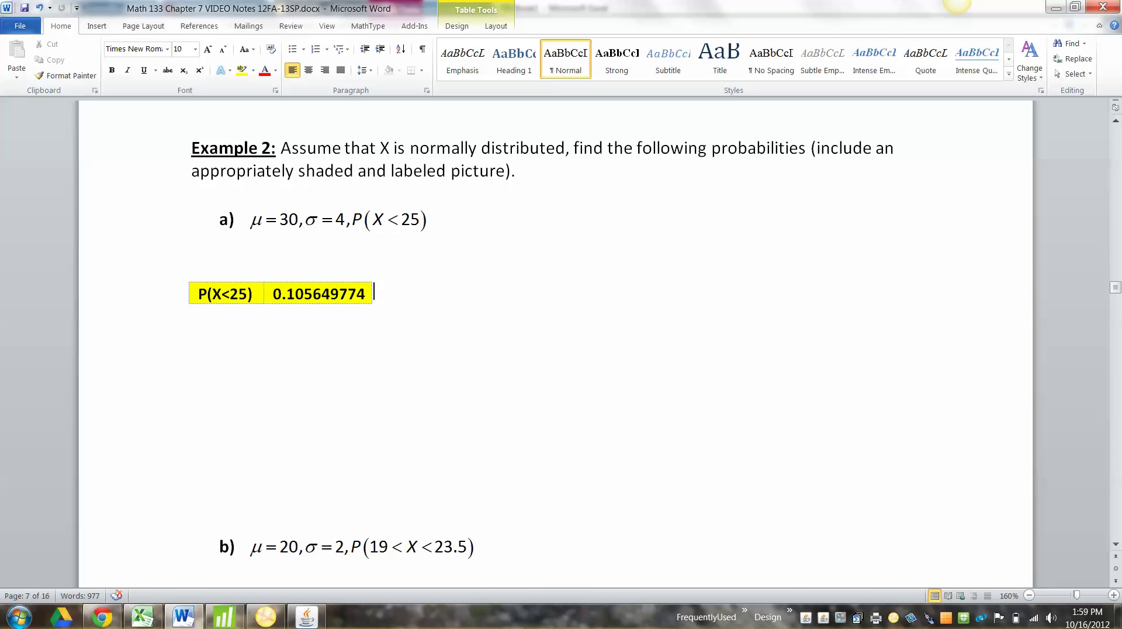
left_click(195, 361)
left_click_drag(193, 337, 201, 407)
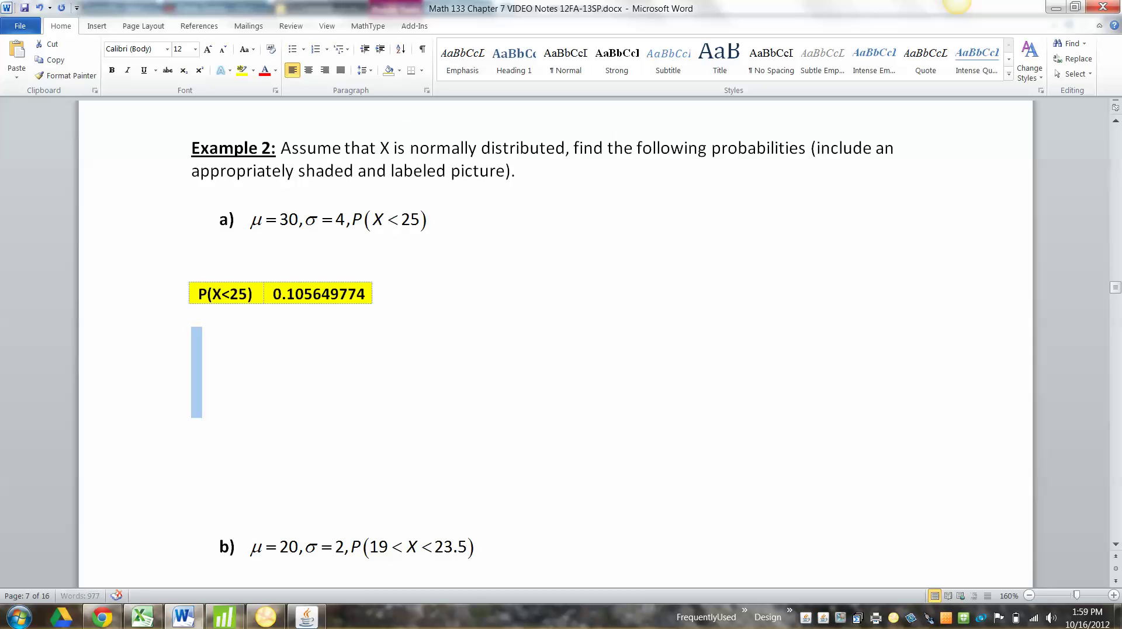
key("ctrl+v")
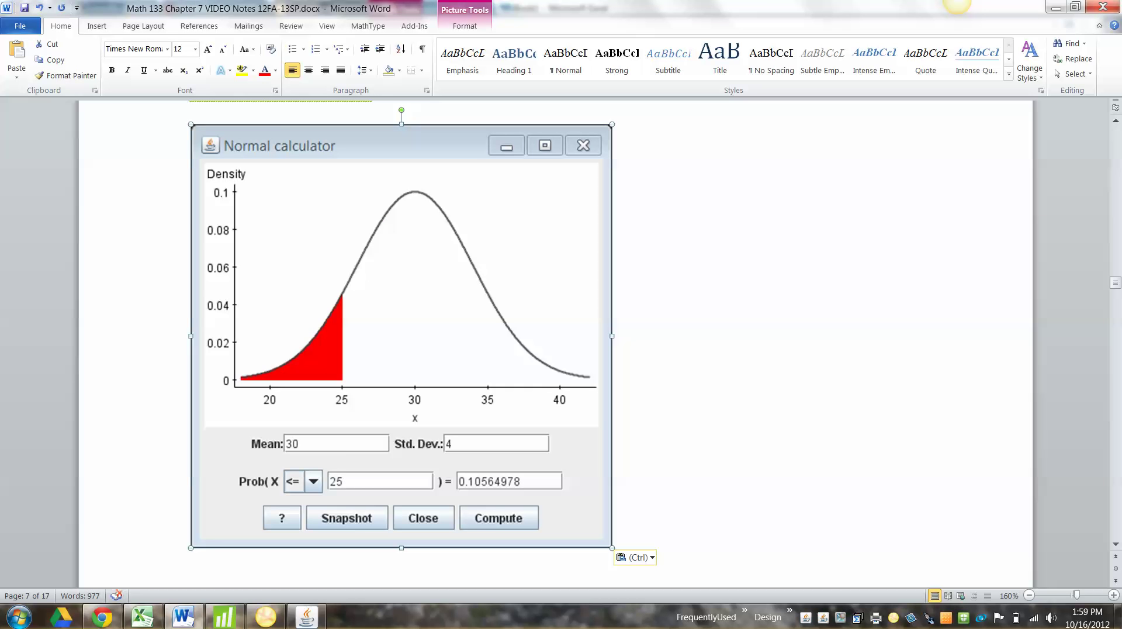
left_click_drag(612, 124, 373, 364)
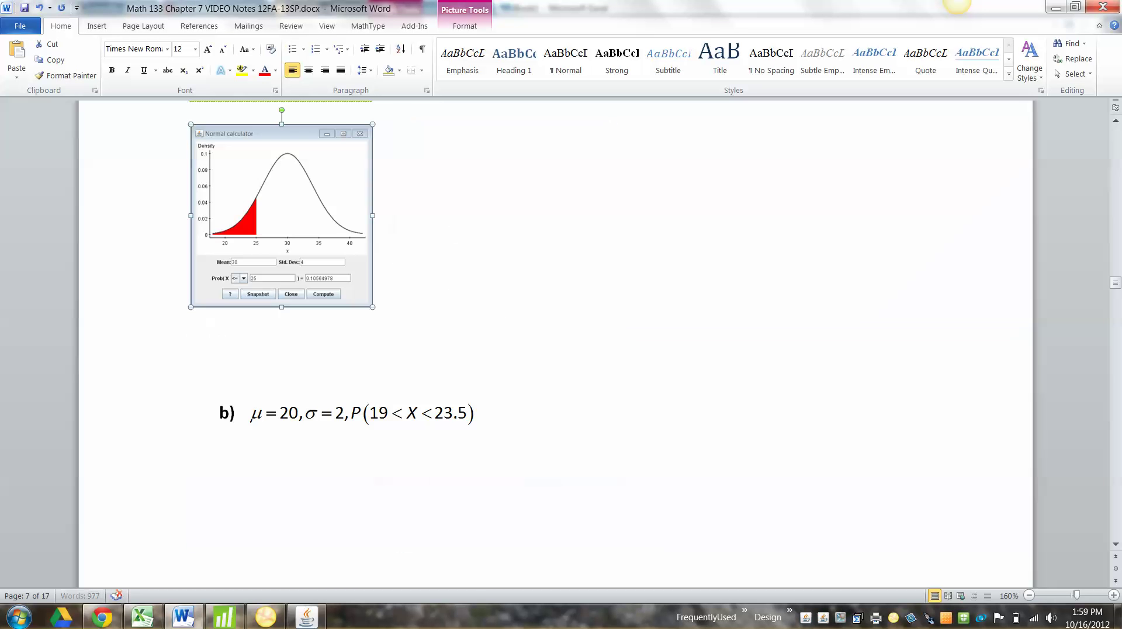
Step: Remove the blank lines above the P(X<25) result table and below the calculator picture
scroll(555, 345, "up", 6)
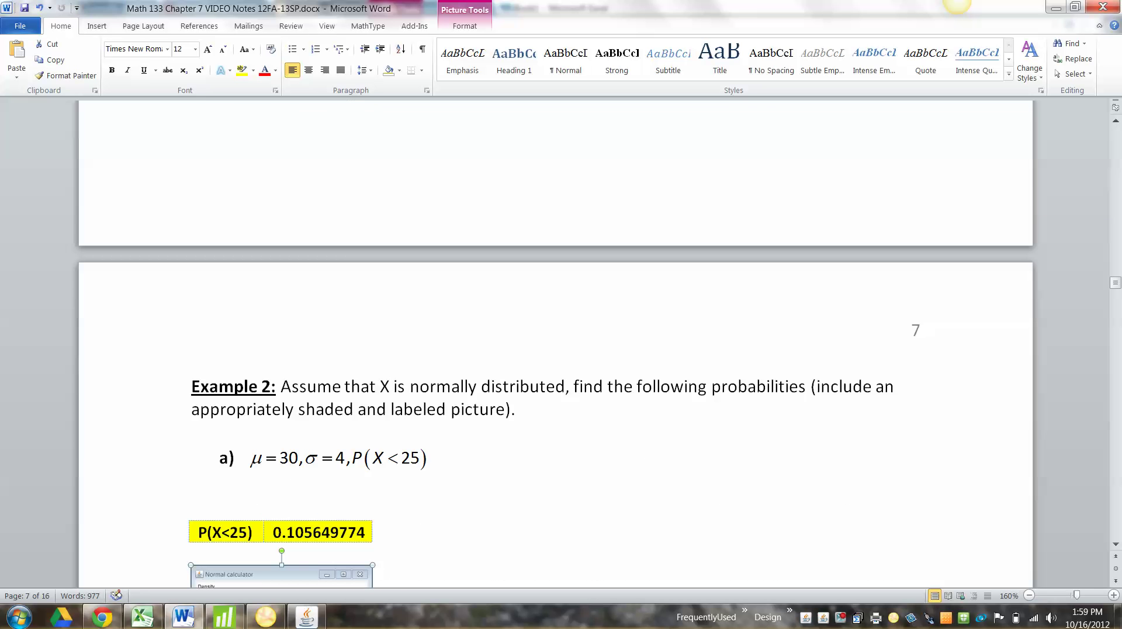
left_click(191, 453)
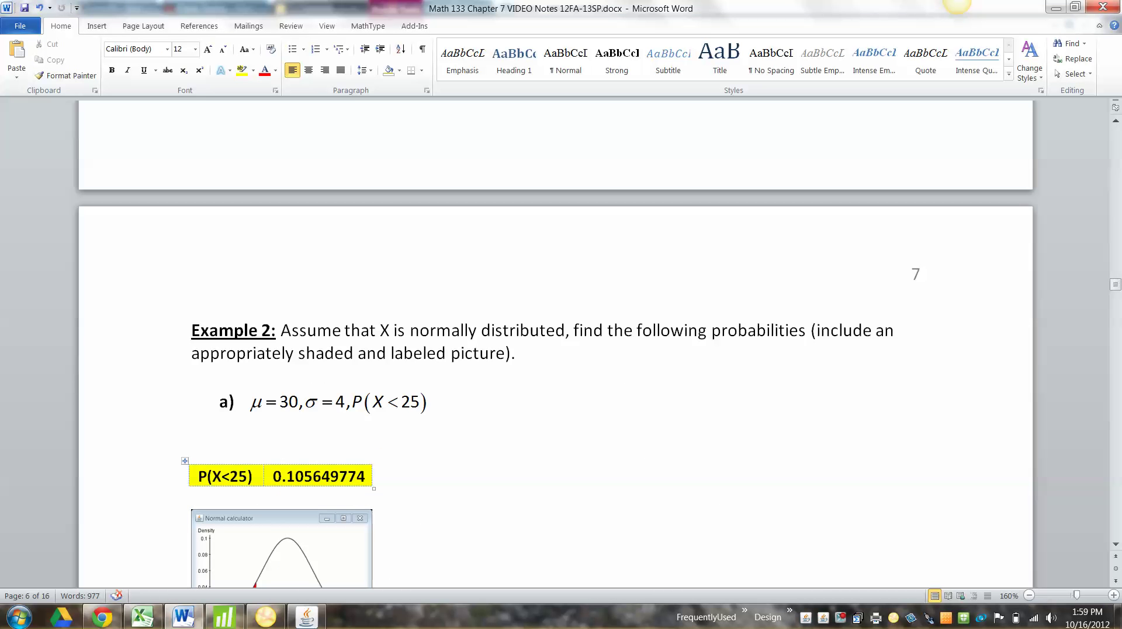
key("BackSpace")
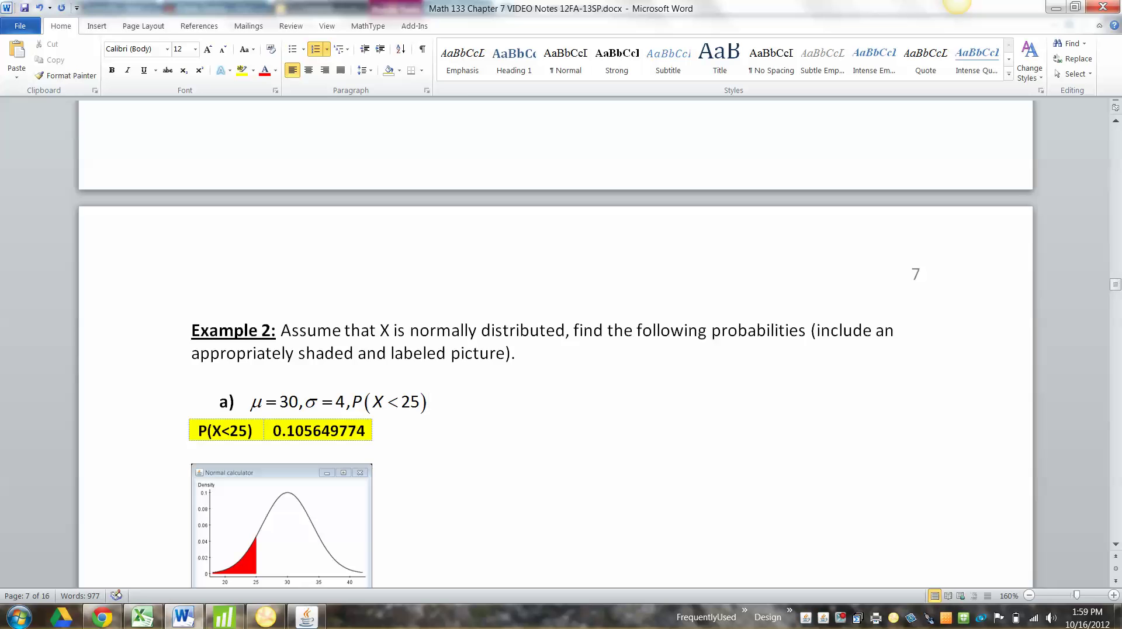
scroll(555, 344, "down", 4)
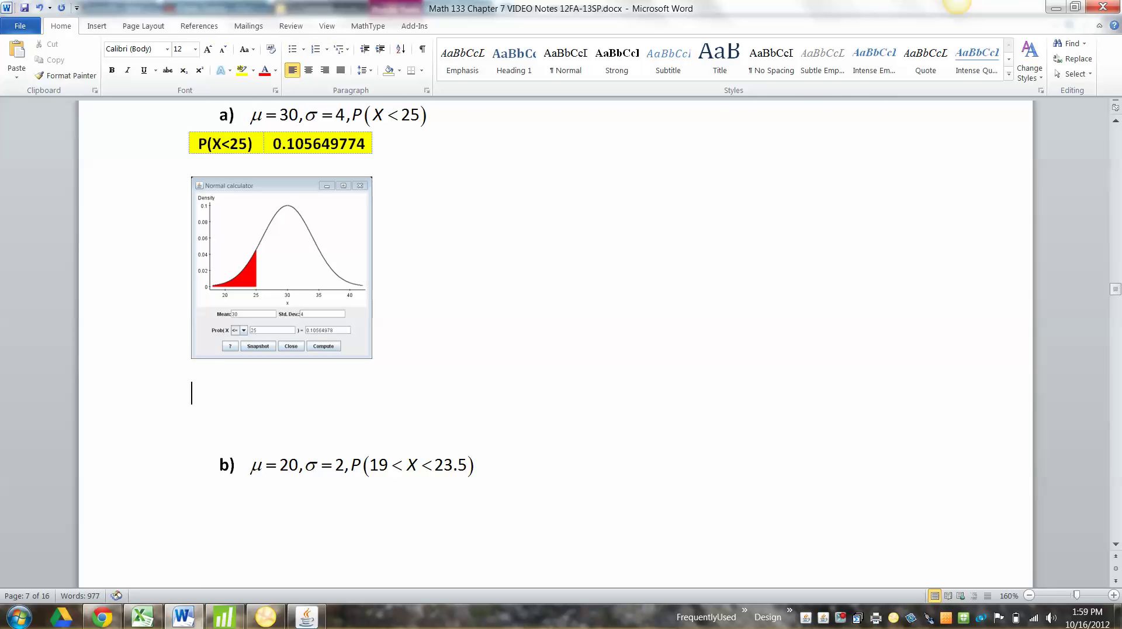
key("Delete")
key("Delete")
Step: Place the insertion point in the blank space between parts b and c of Example 2
left_click(192, 447)
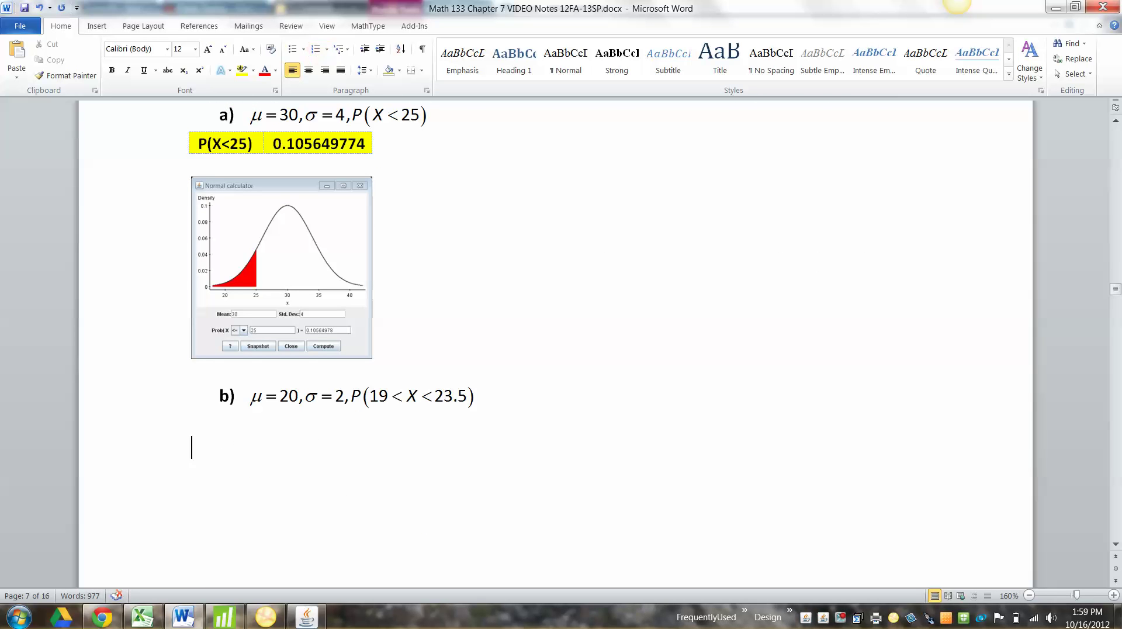
scroll(555, 345, "down", 1)
scroll(555, 345, "up", 2)
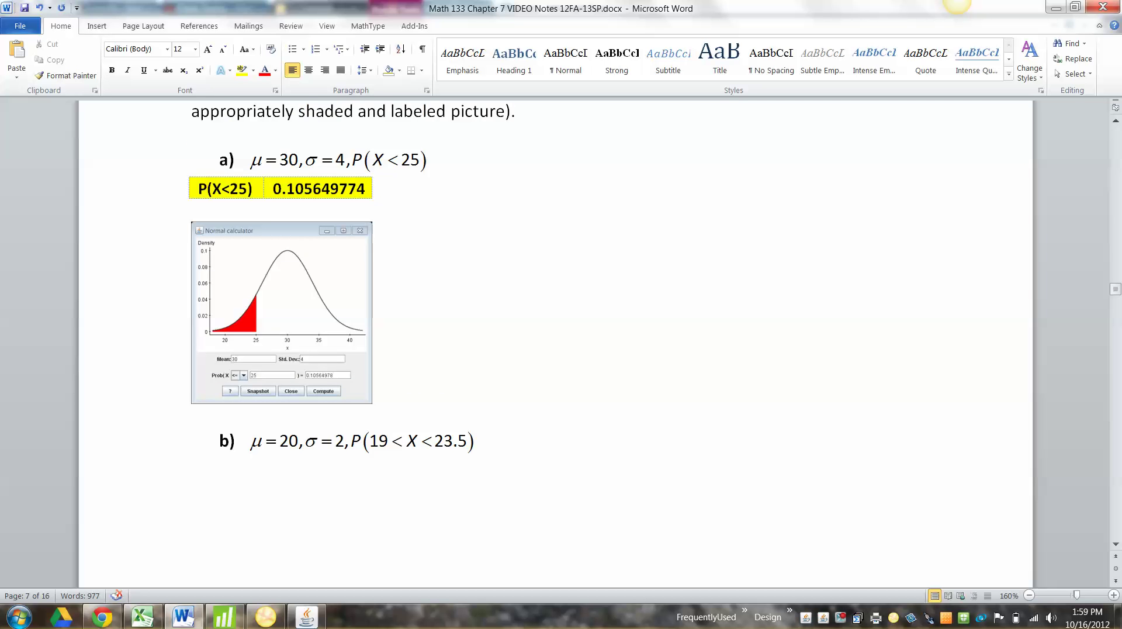
scroll(555, 345, "down", 1)
scroll(555, 345, "down", 4)
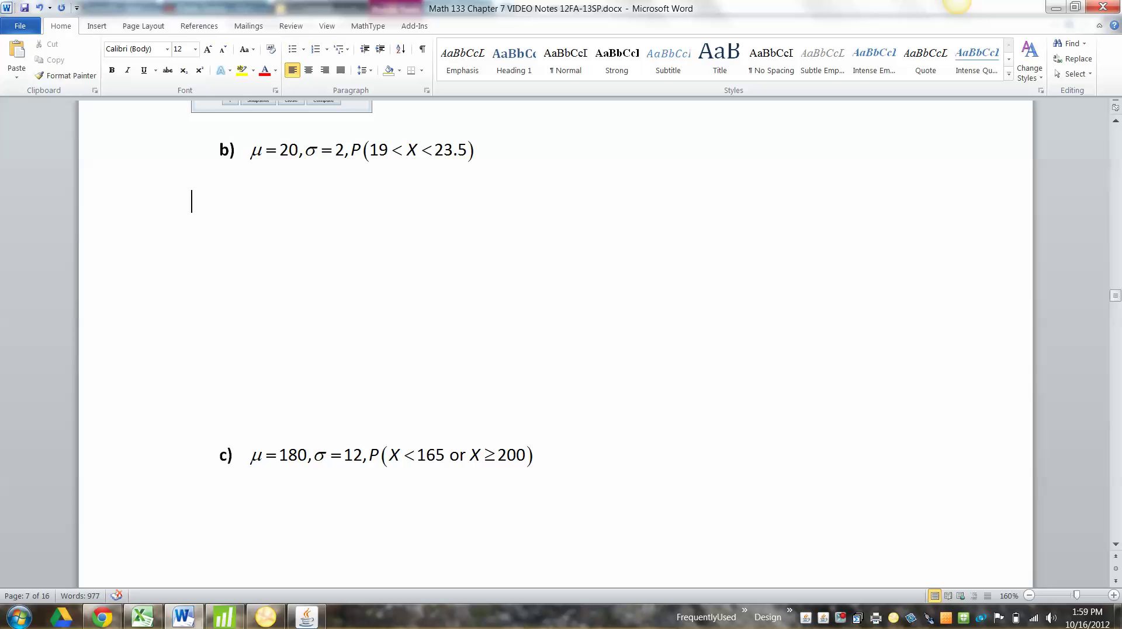
left_click(192, 269)
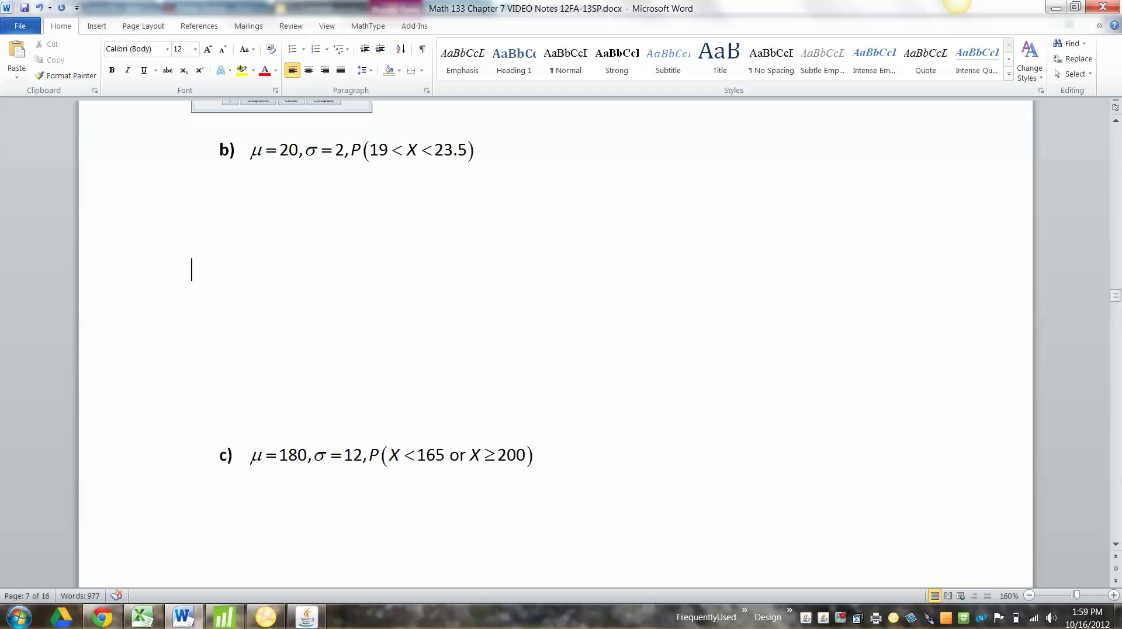